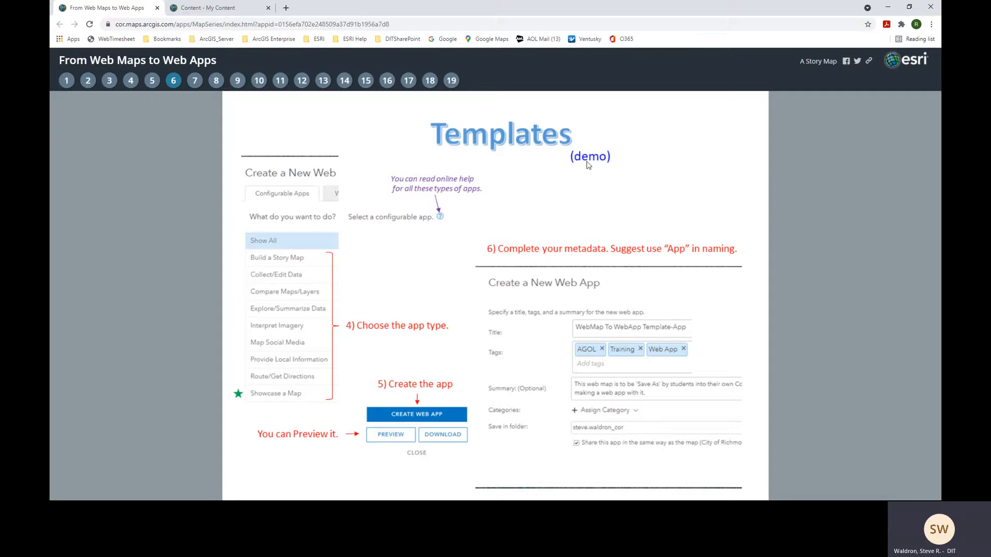
# - Switch to the ArcGIS My Content page showing the app_WebAppDemo folder
pyautogui.click(216, 9)
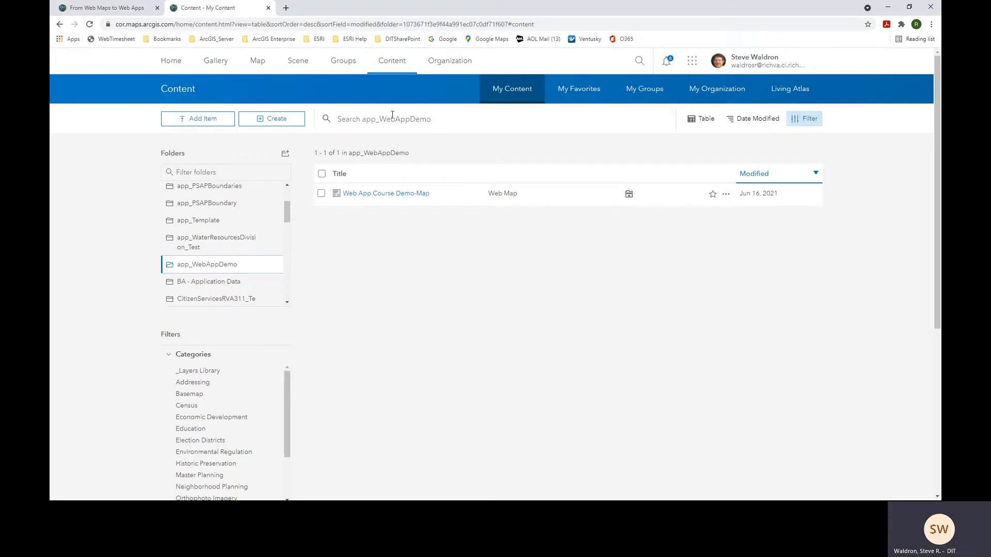
# - Refresh My Content and open Web App Course Demo-Map in Map Viewer Classic
pyautogui.click(392, 68)
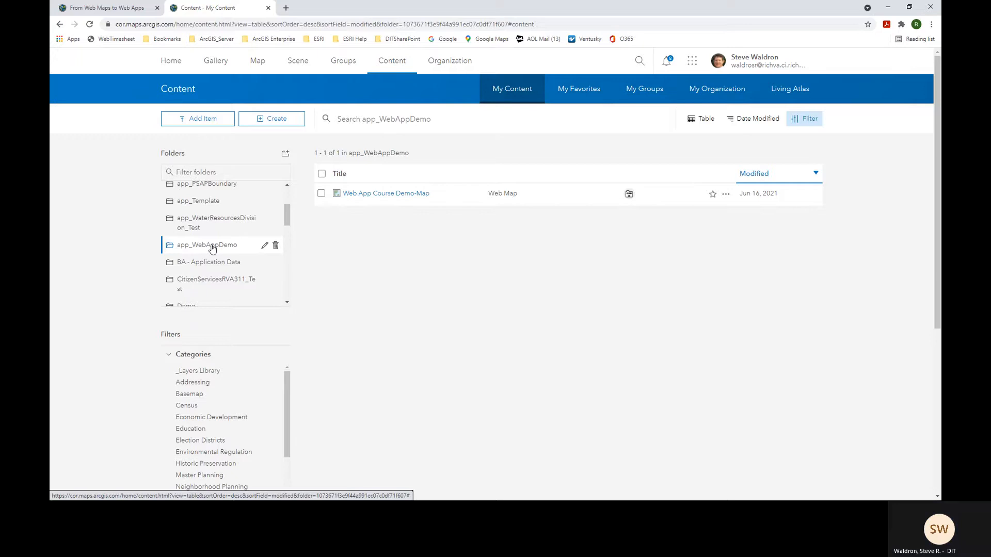
pyautogui.click(378, 196)
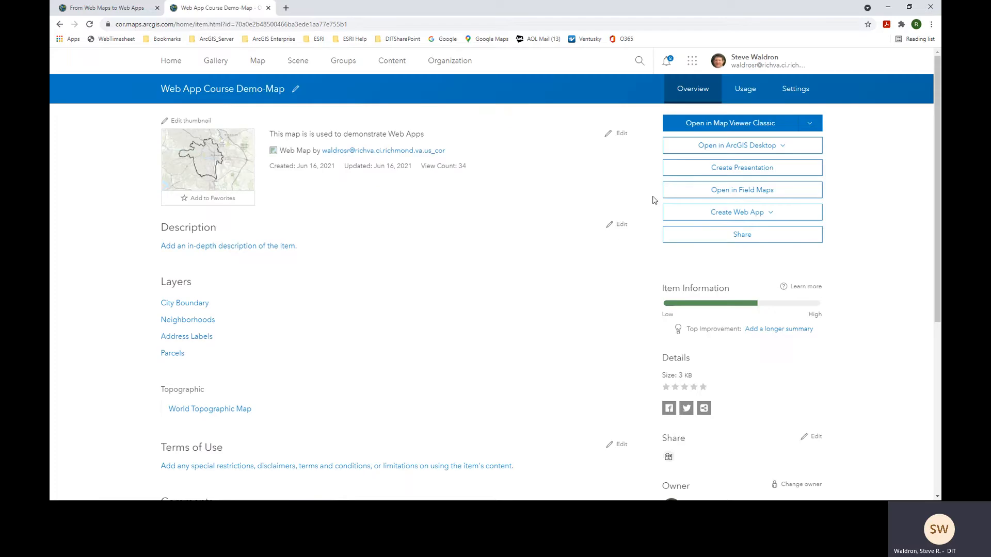
pyautogui.click(711, 126)
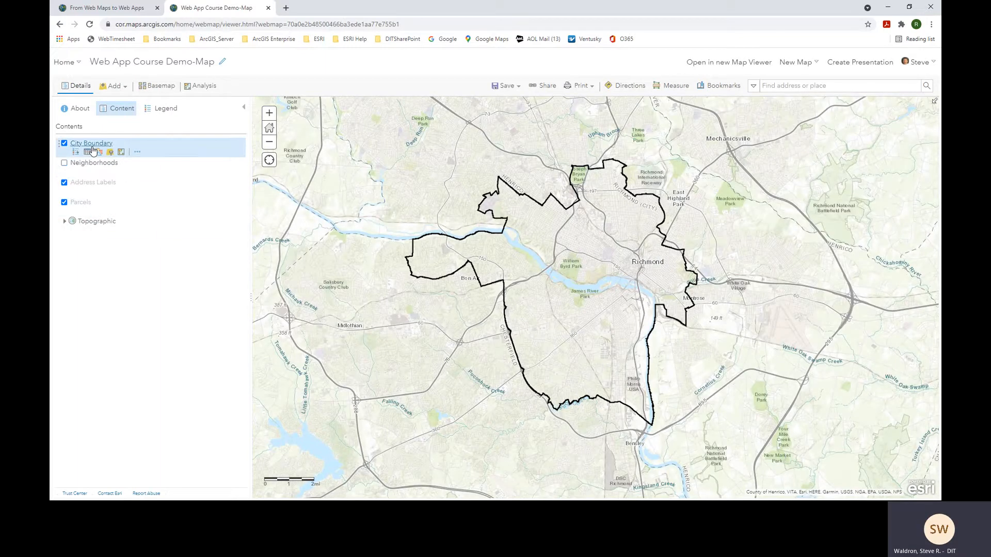
# - Toggle the Neighborhoods layer on and back off, then bring up the map's Share dialog
pyautogui.click(64, 163)
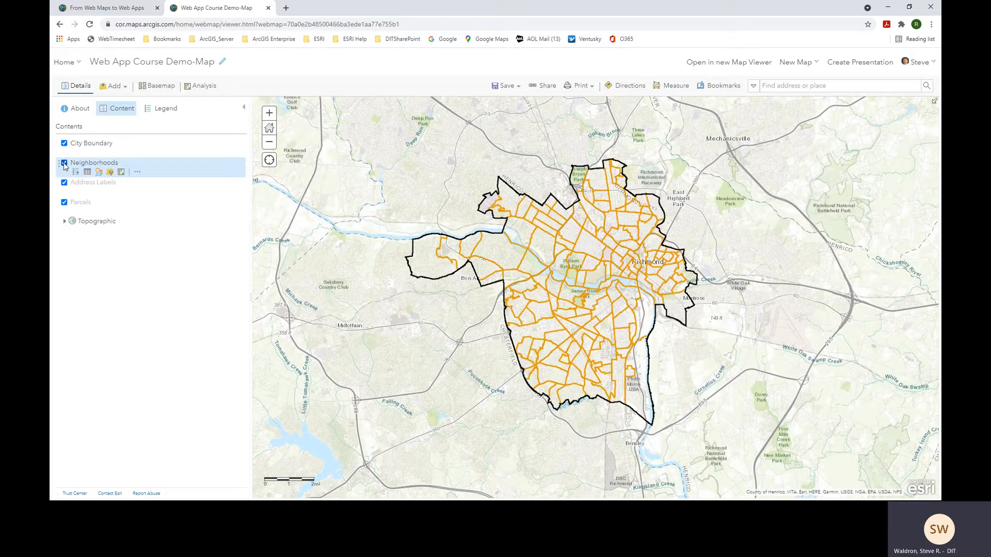
pyautogui.click(64, 163)
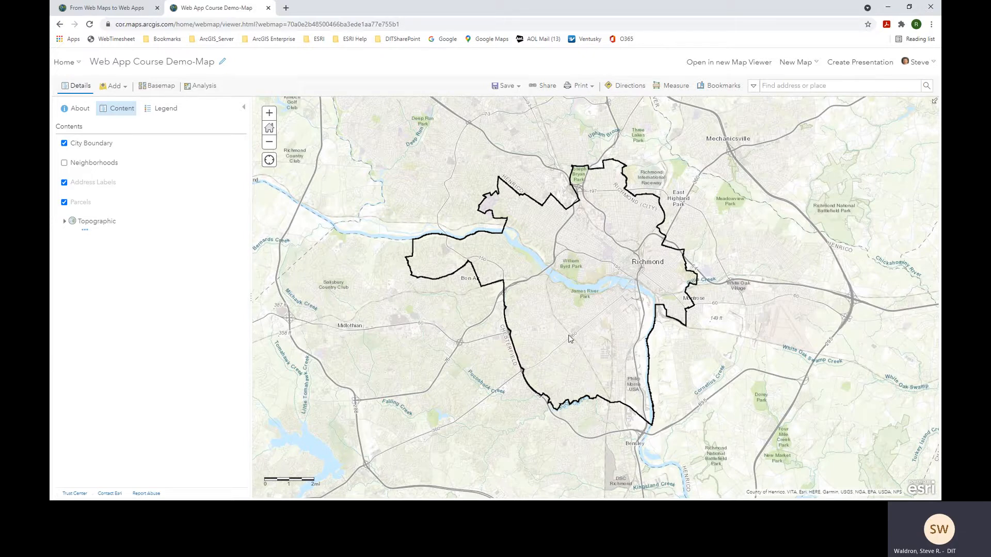
pyautogui.click(545, 88)
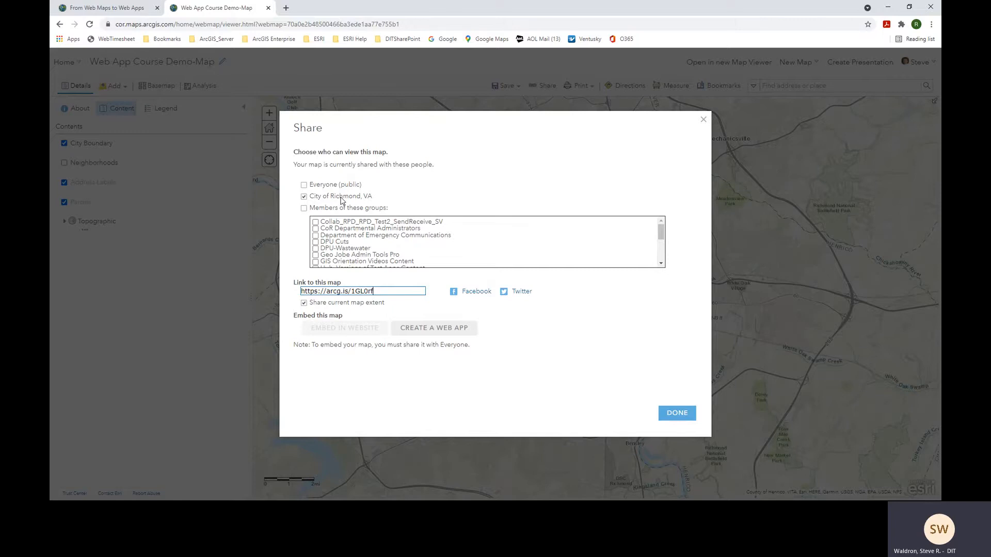
# - Share the map with Everyone, choose the Basic Viewer template under Showcase a Map, and preview it
pyautogui.click(304, 185)
pyautogui.click(436, 330)
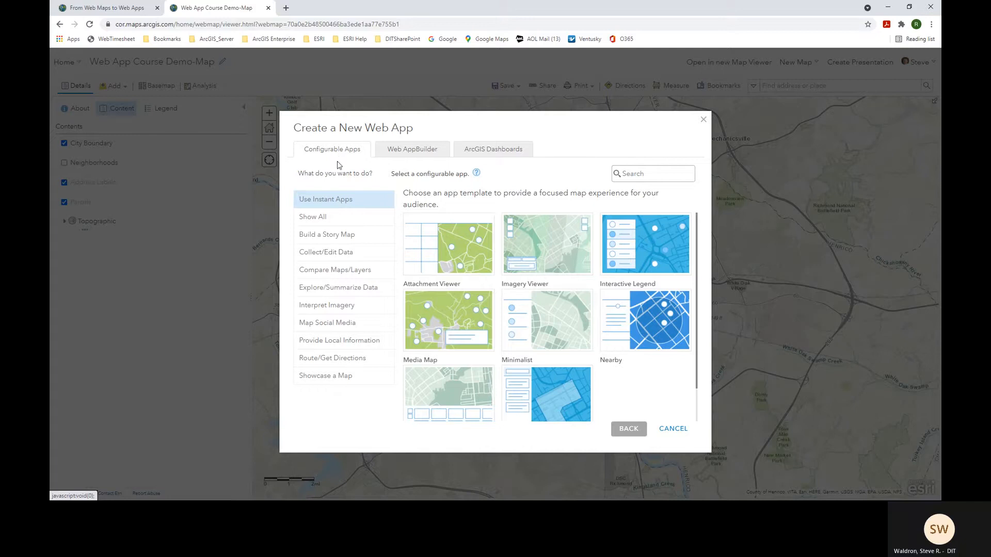
pyautogui.click(326, 381)
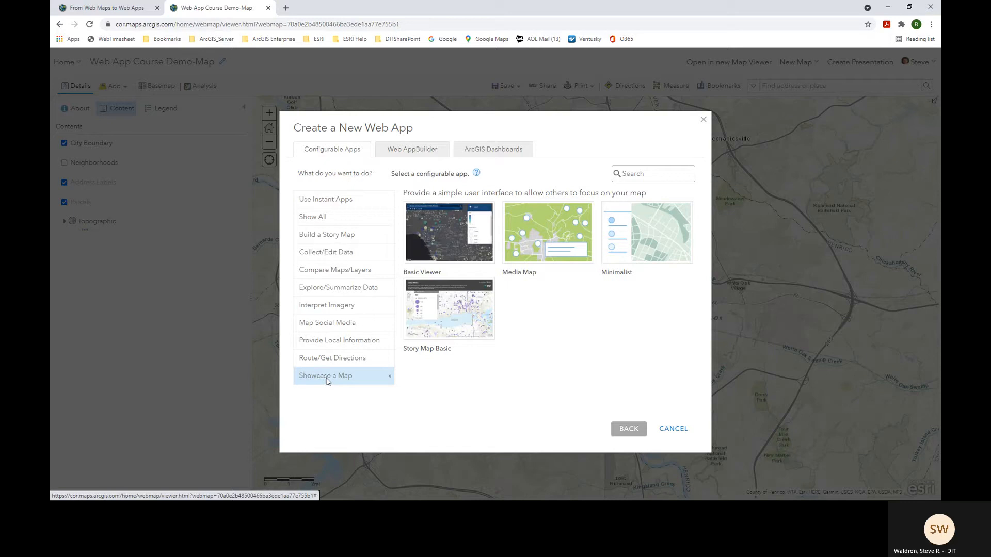
pyautogui.moveTo(439, 246)
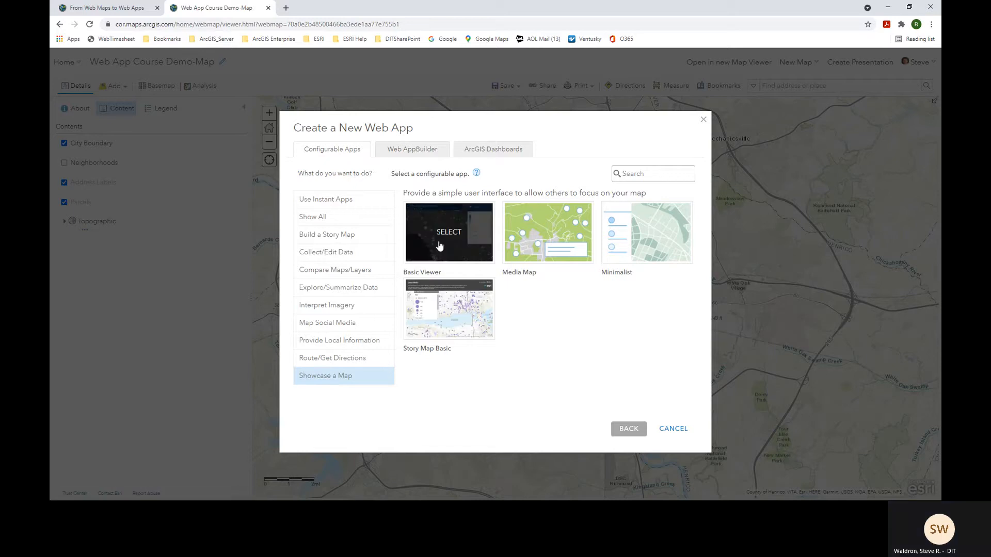
pyautogui.click(440, 246)
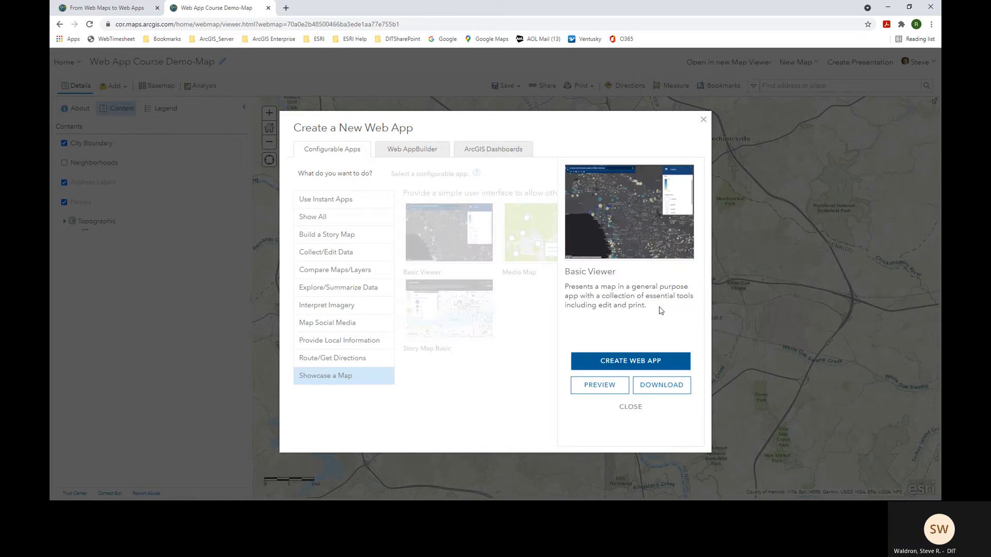
pyautogui.click(599, 391)
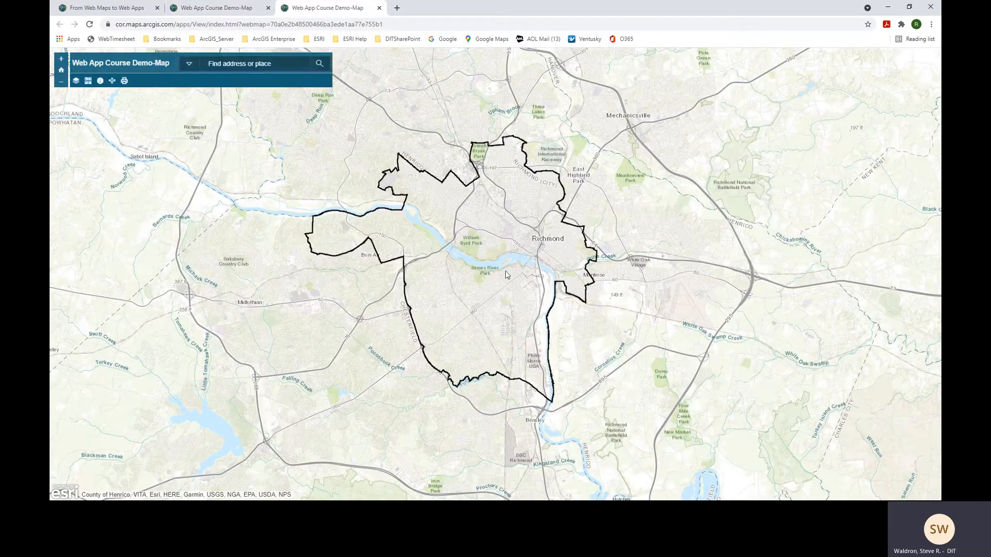
# - Pan the Basic Viewer preview, switch its basemap to Colored Pencil Map, then close the preview
pyautogui.moveTo(506, 287); pyautogui.dragTo(469, 298)
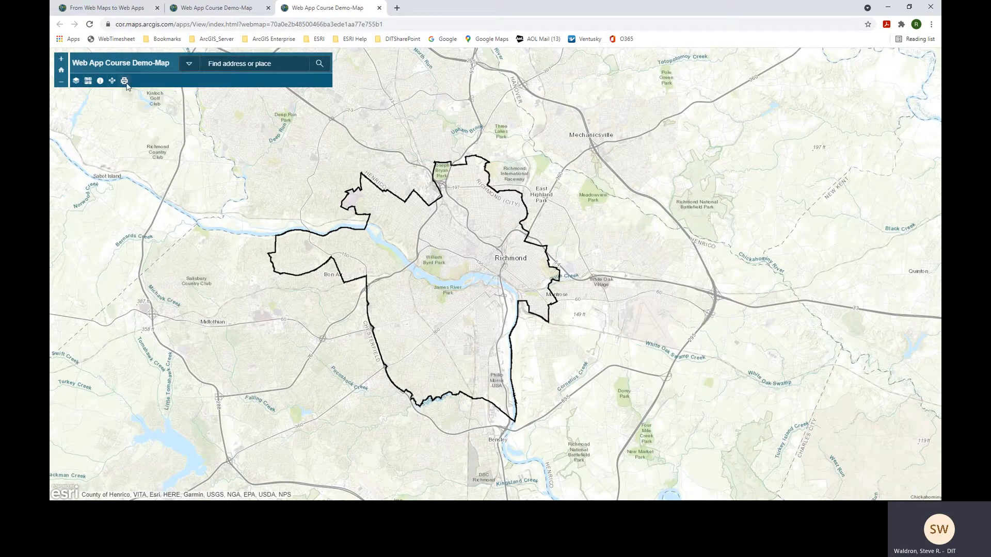
pyautogui.click(87, 83)
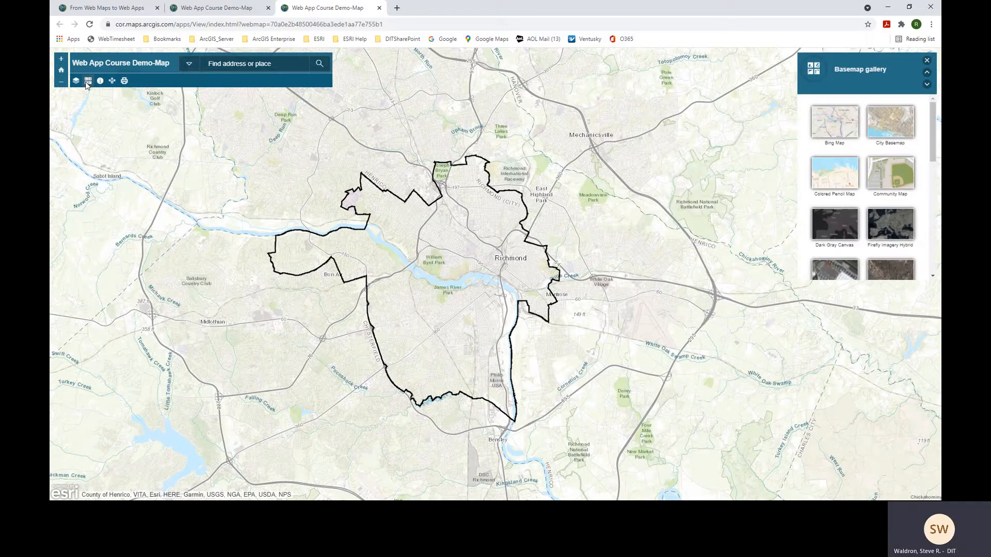
pyautogui.click(830, 183)
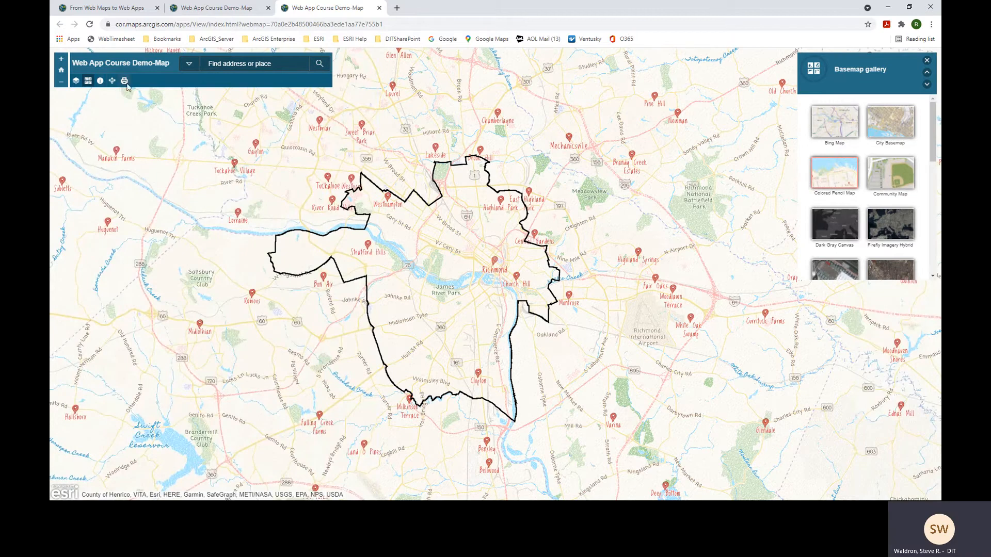
pyautogui.click(926, 61)
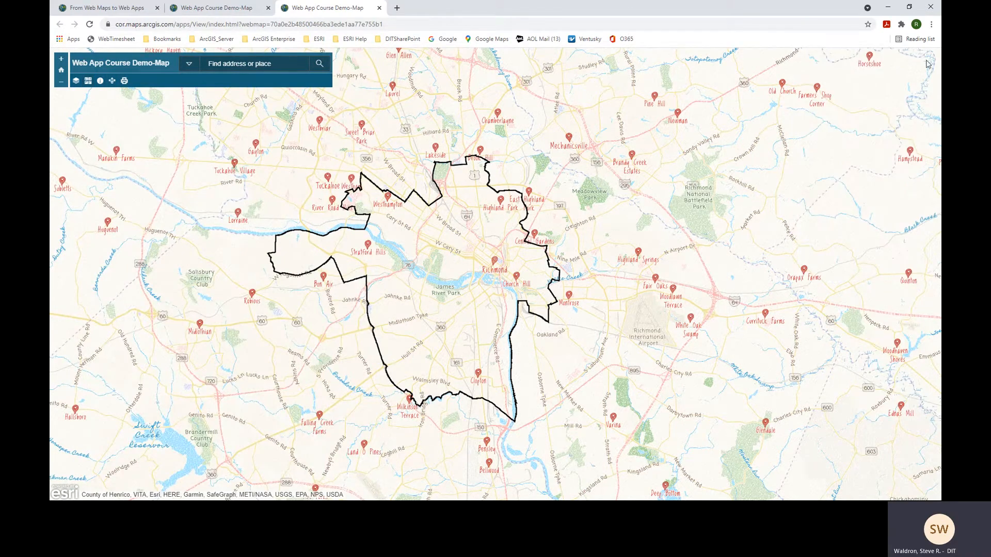
pyautogui.click(380, 8)
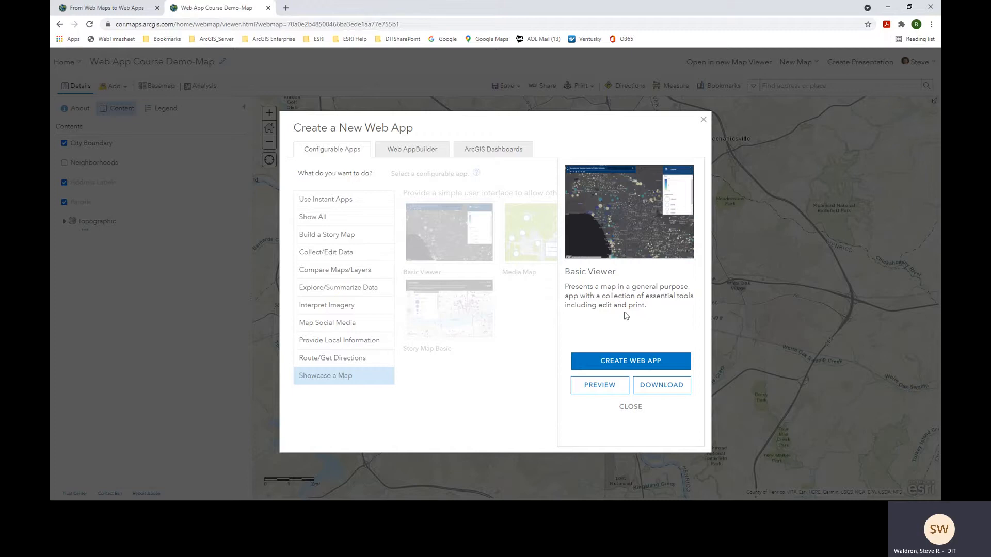
# - Create the app 'Web App Course Demo-App' with summary 'This is an application to demonstrate function to students.'
pyautogui.click(635, 367)
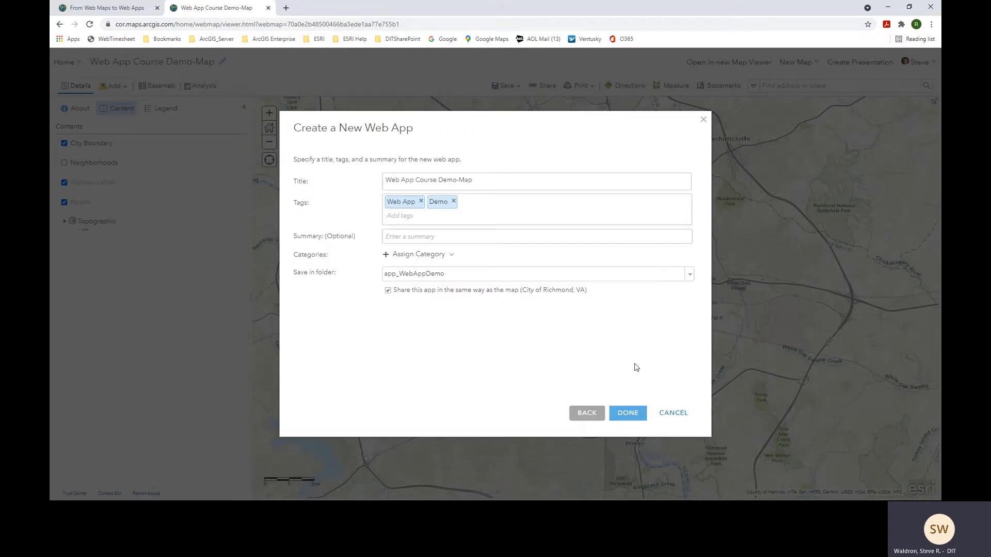
pyautogui.click(488, 180)
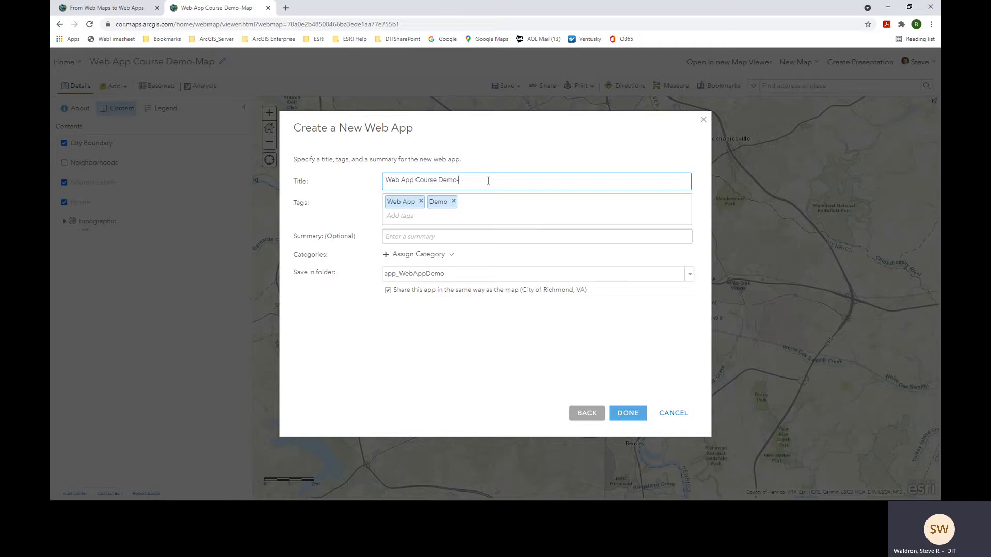
pyautogui.write('App')
pyautogui.click(426, 239)
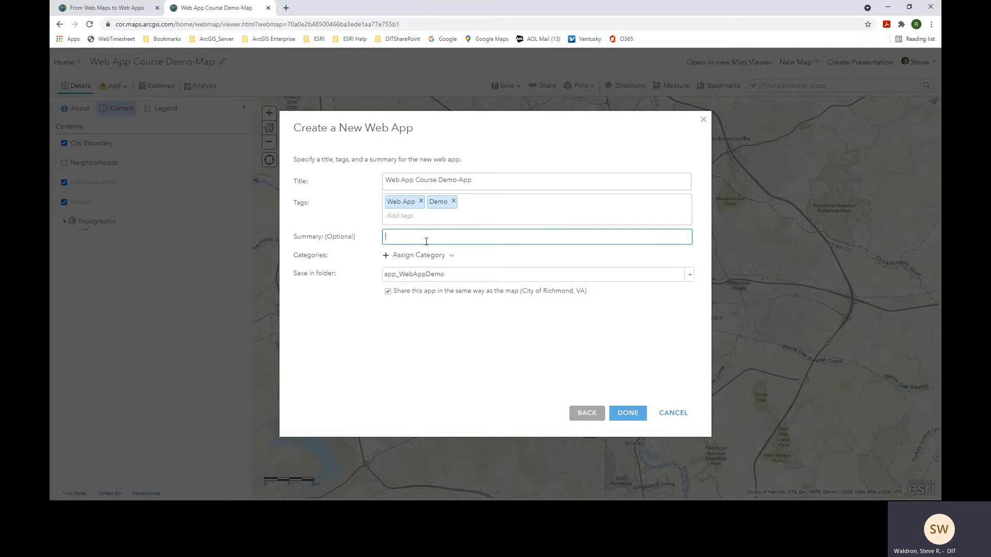
pyautogui.write('This is an application to demonstrate function to students.')
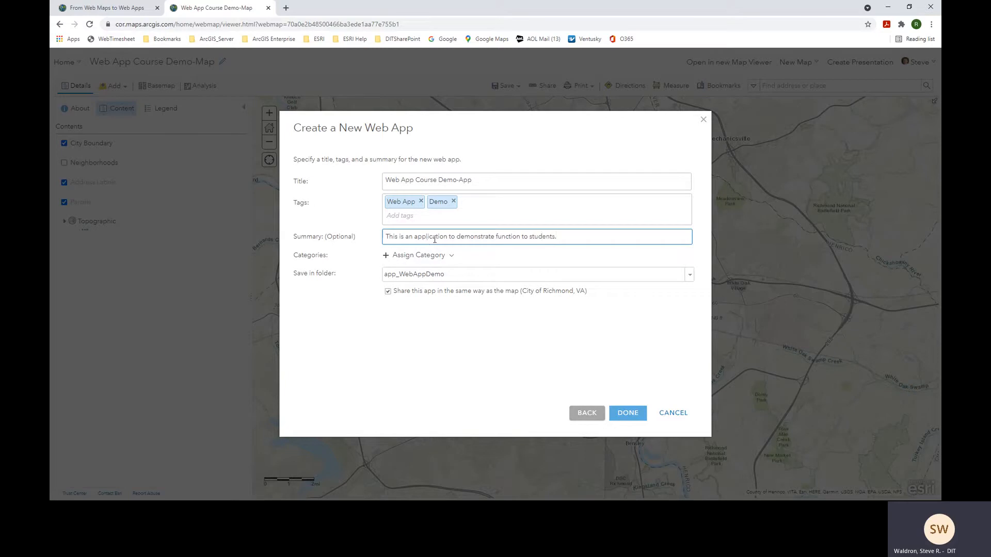
pyautogui.click(539, 261)
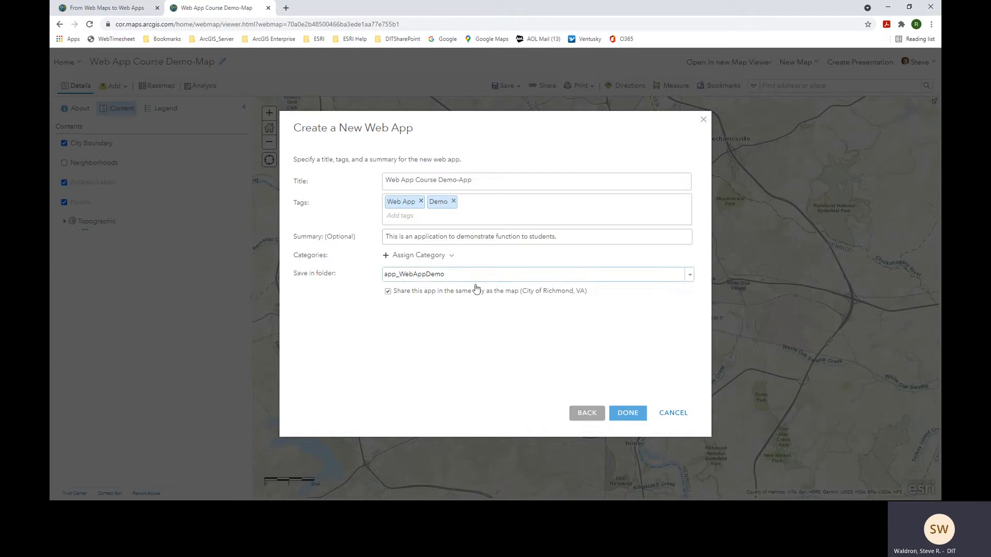
pyautogui.click(626, 413)
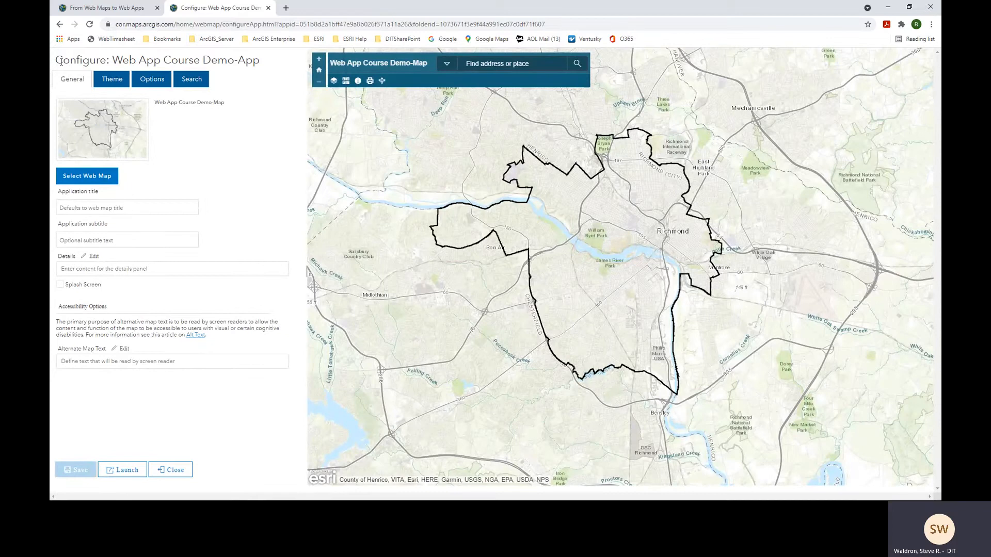
# - Return to the 'From Web Maps to Web Apps' presentation and go to slide 7, Configure the App
pyautogui.moveTo(62, 61); pyautogui.dragTo(110, 62)
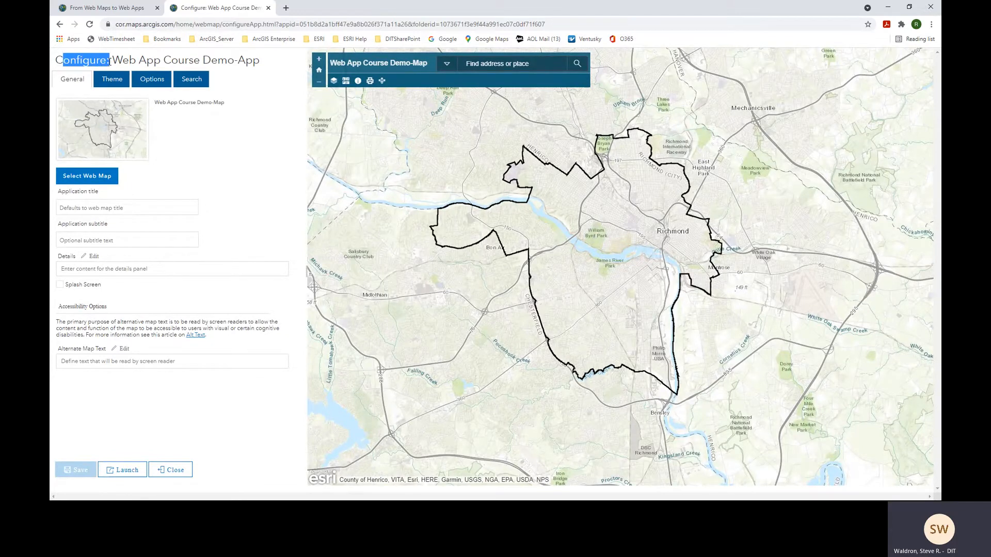
pyautogui.click(127, 9)
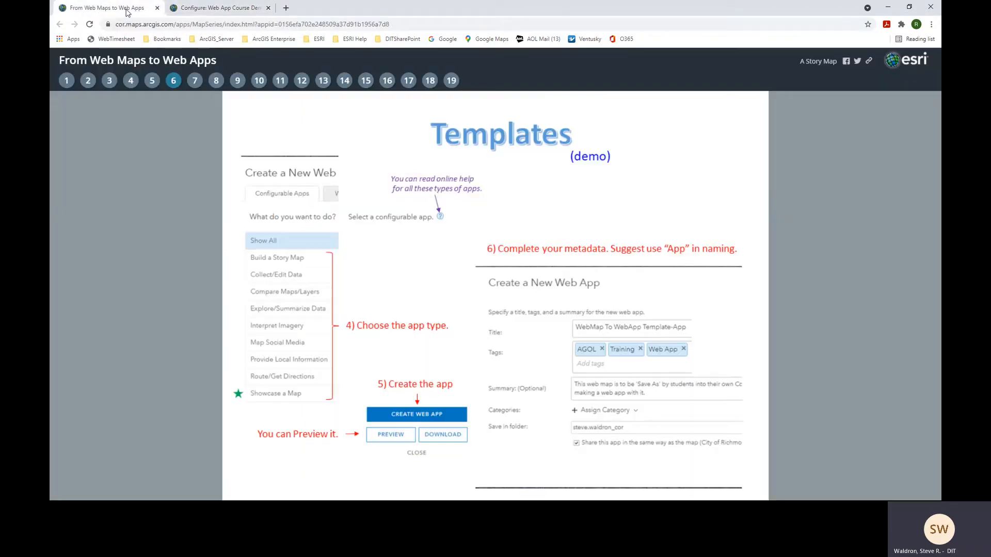
pyautogui.click(195, 81)
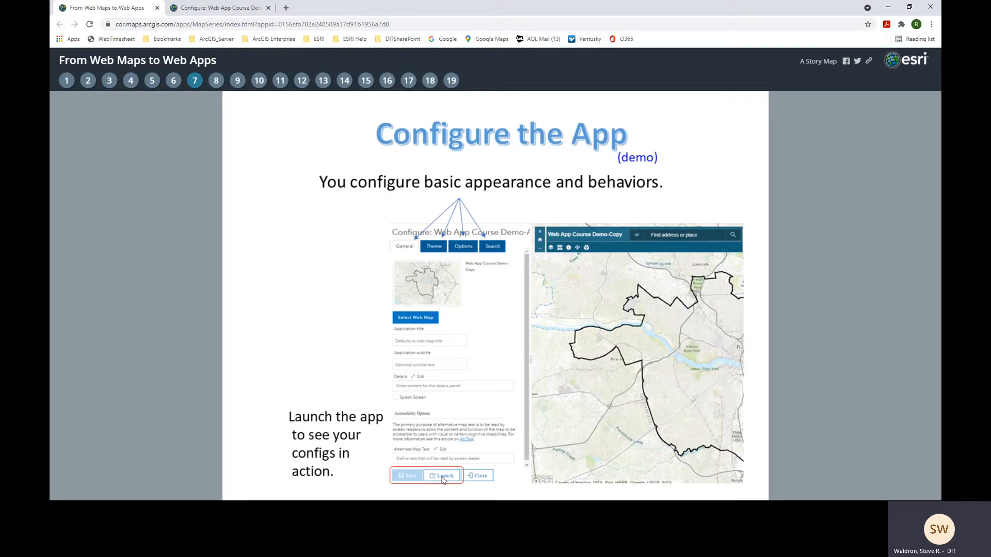
# - Give the app its map title and the subtitle 'Information Technology'
pyautogui.click(219, 15)
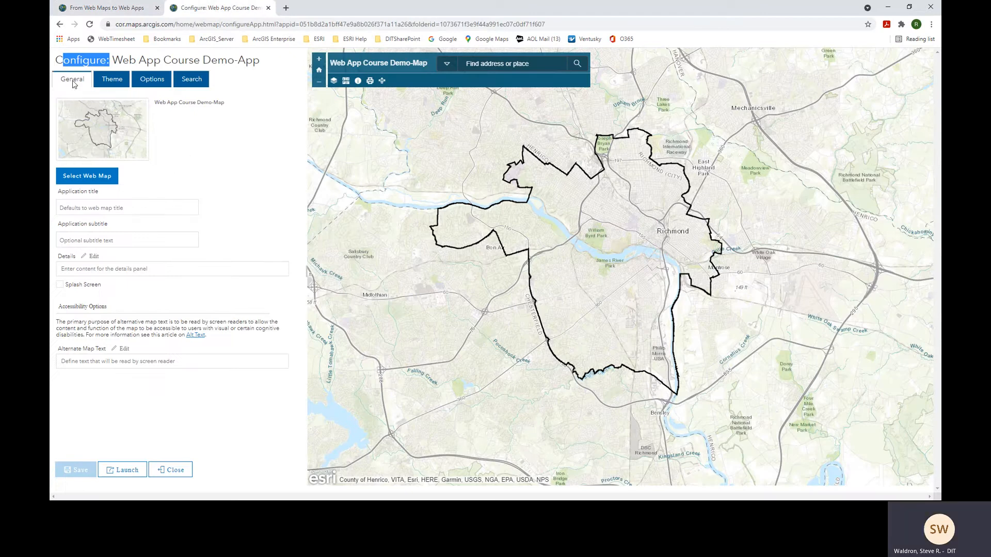
pyautogui.click(75, 61)
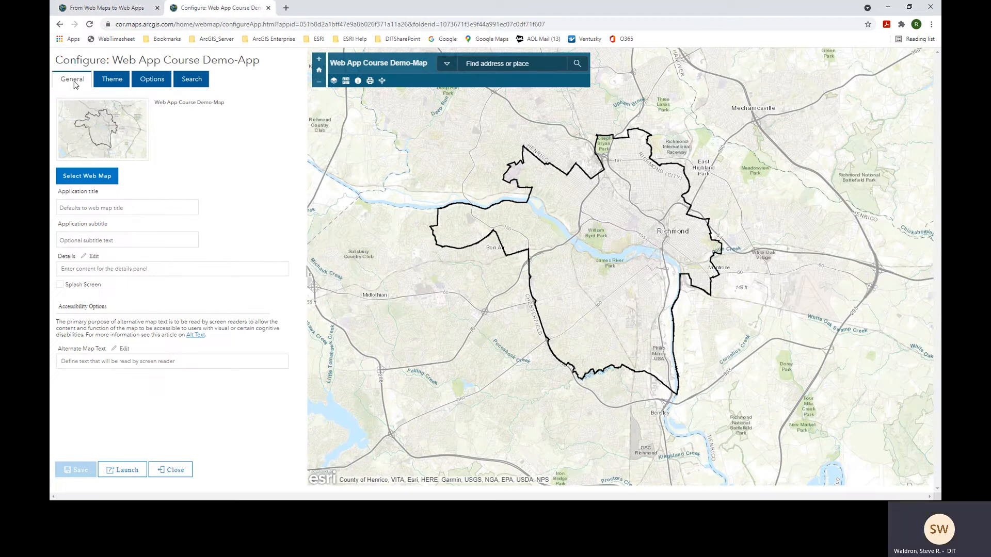
pyautogui.click(135, 207)
pyautogui.write("Steve's")
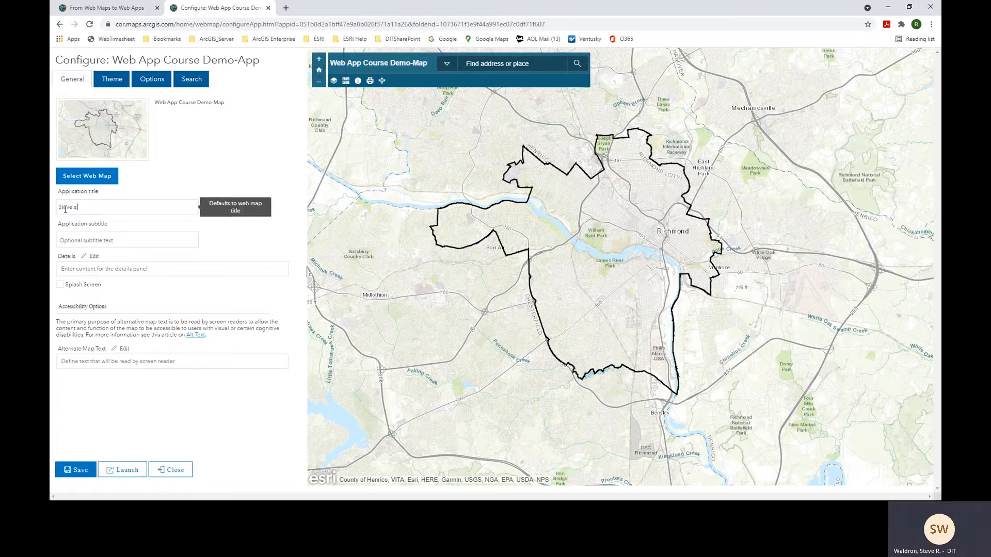
pyautogui.write(' Map')
pyautogui.click(136, 239)
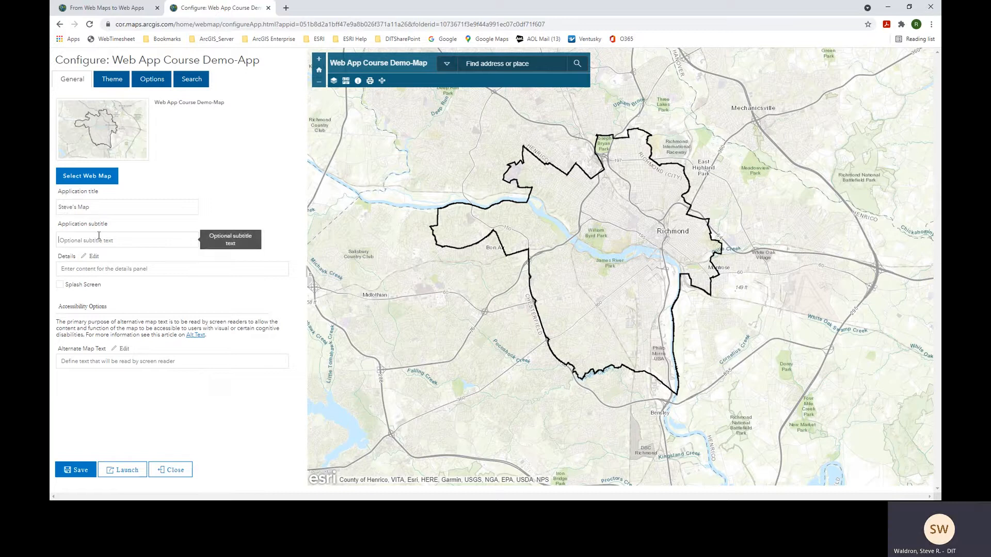
pyautogui.write('Information TEchn')
pyautogui.press('BackSpace')
pyautogui.press('BackSpace')
pyautogui.write('echnology')
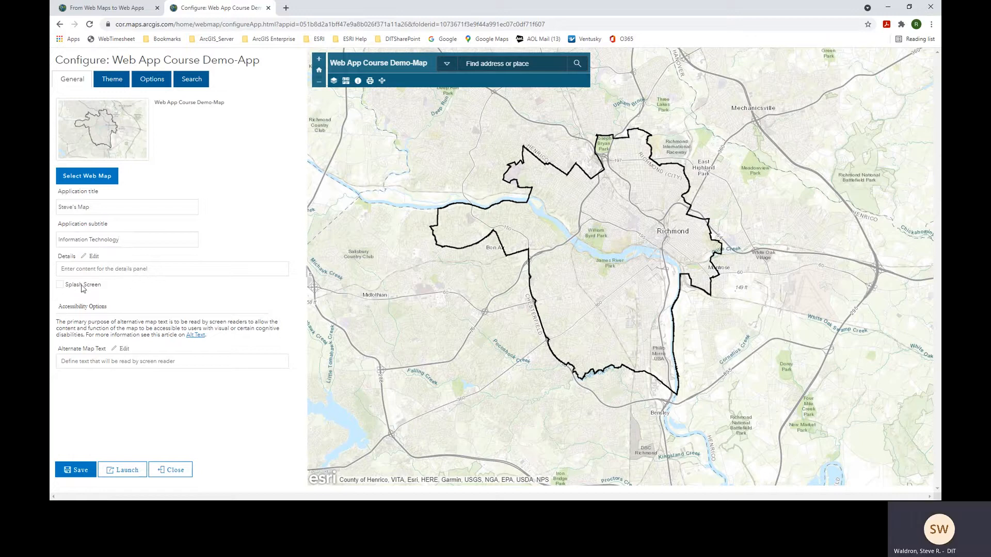
# - Enable a splash screen titled 'This is my splash screen' with medium text 'You better watch out.'
pyautogui.click(60, 287)
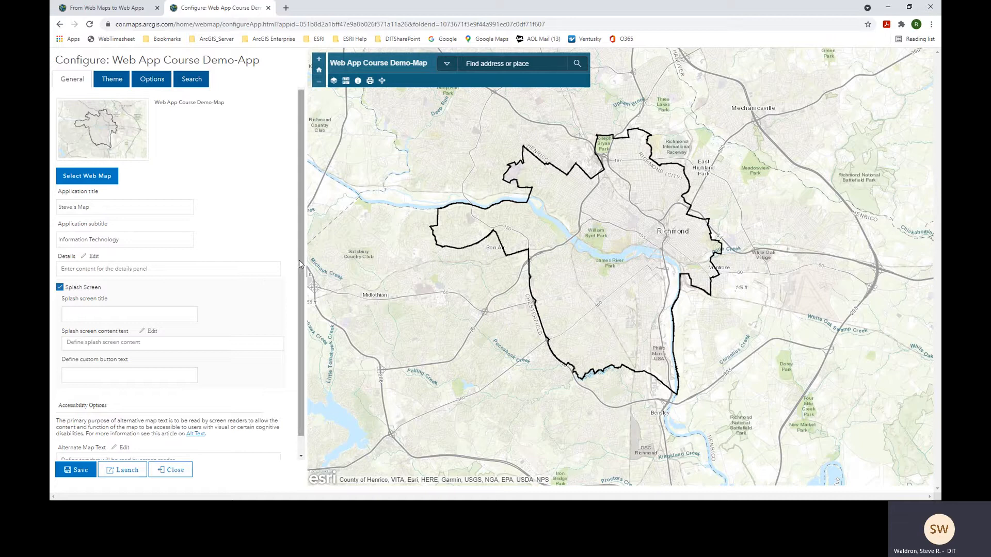
pyautogui.moveTo(300, 264); pyautogui.dragTo(303, 283)
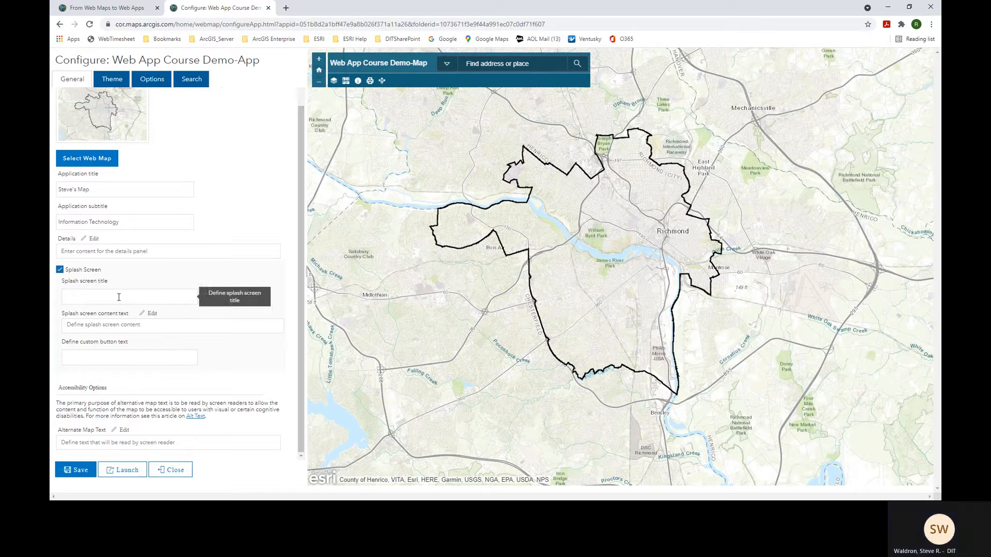
pyautogui.write('This is my splash sc')
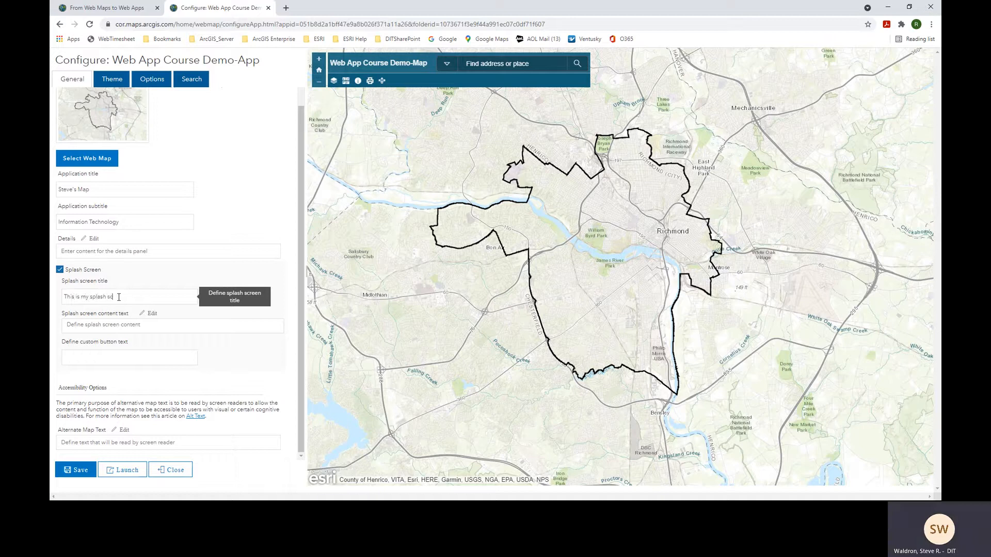
pyautogui.write('reen')
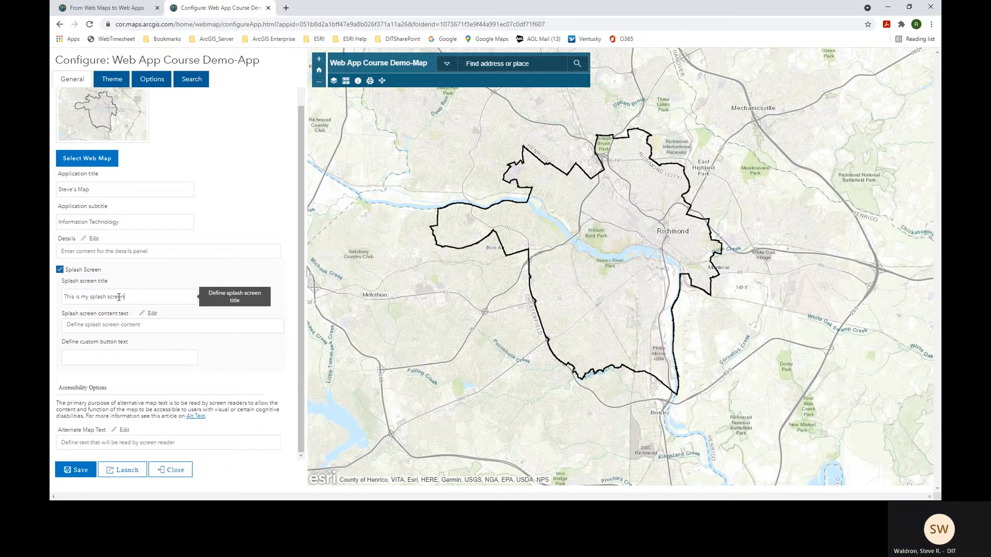
pyautogui.click(157, 331)
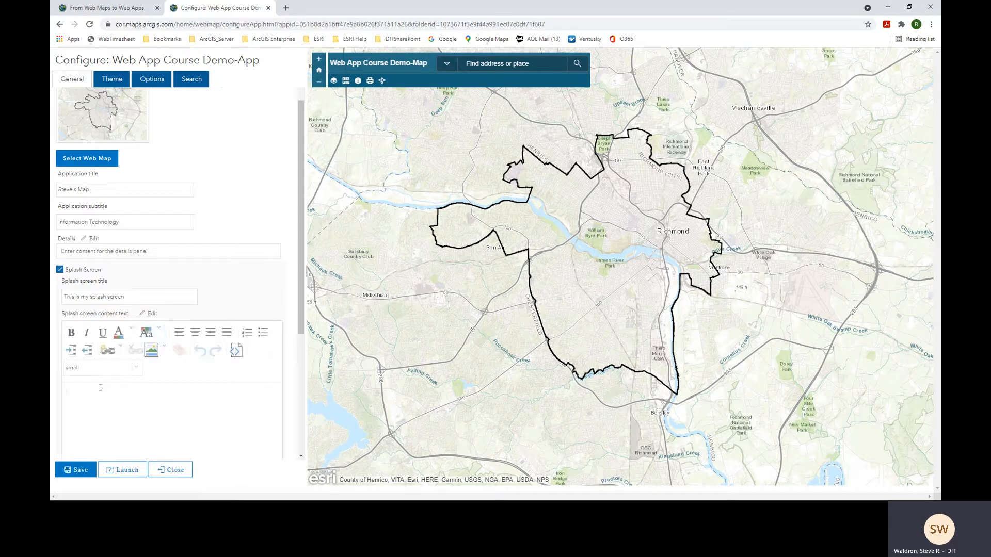
pyautogui.click(136, 367)
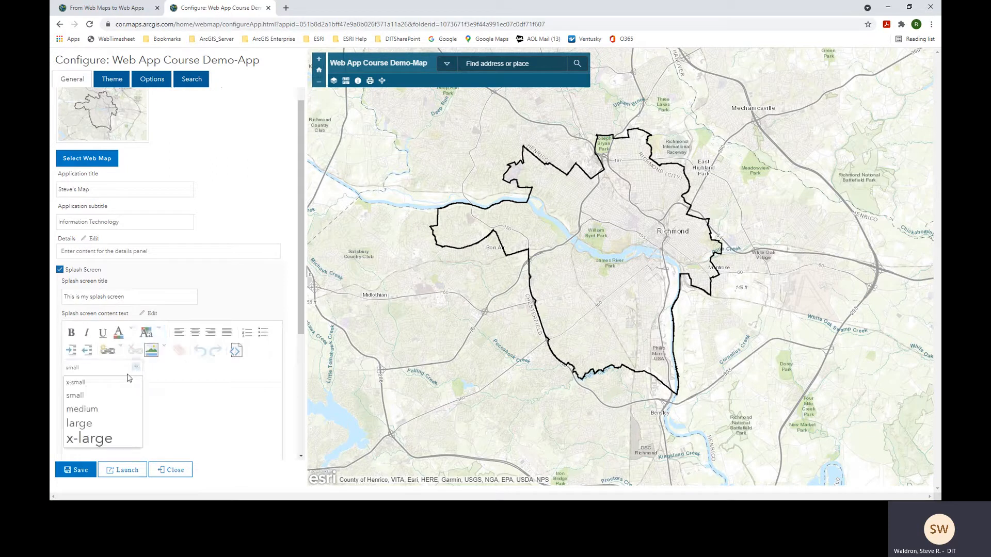
pyautogui.click(92, 410)
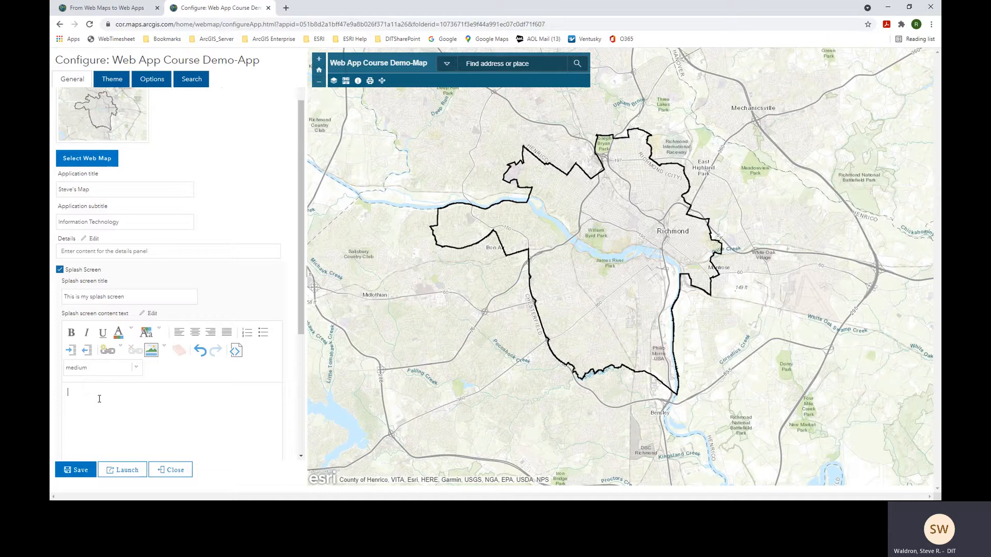
pyautogui.write('You better wa')
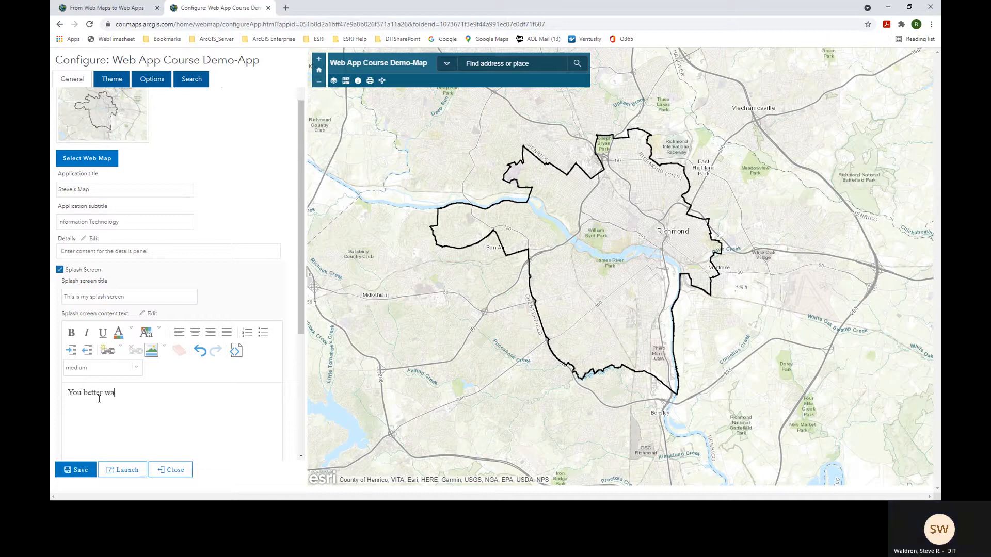
pyautogui.write('tch out.')
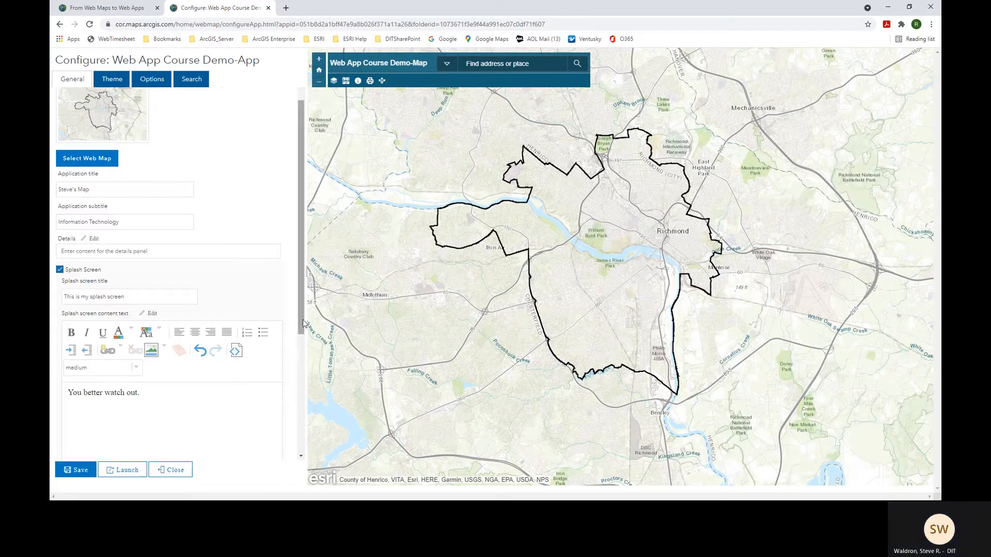
# - Set the splash screen button text to 'I Agree' and save the configuration
pyautogui.moveTo(303, 332); pyautogui.dragTo(283, 458)
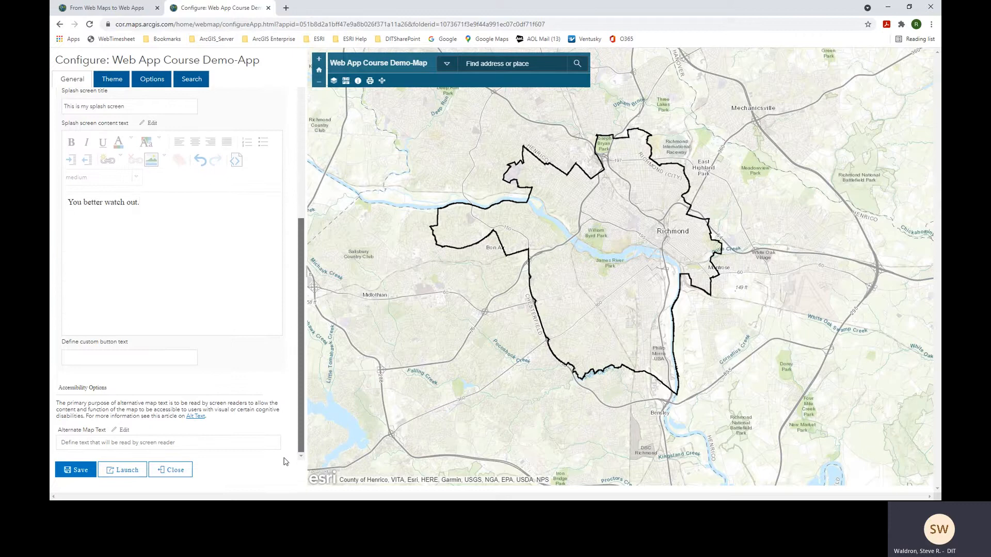
pyautogui.click(111, 358)
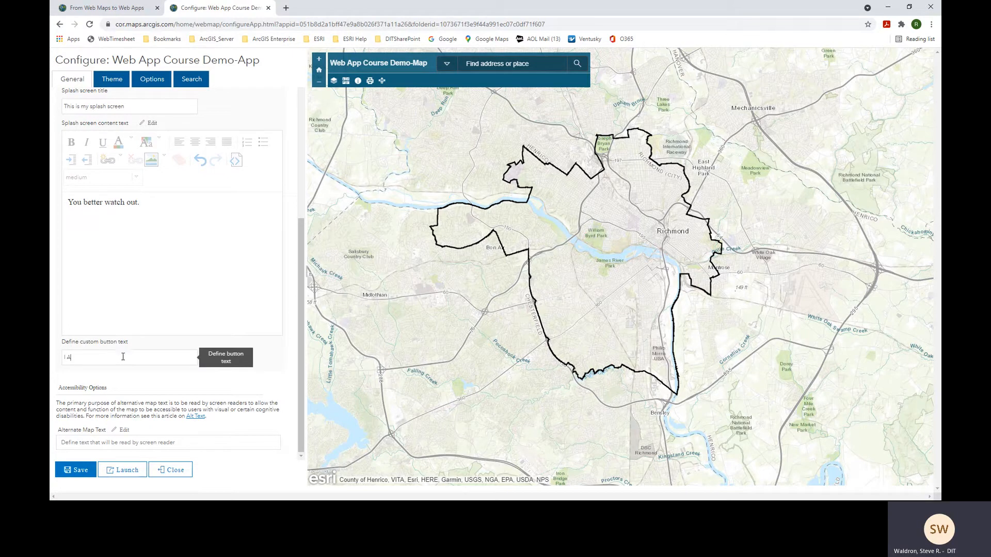
pyautogui.write('I Agree')
pyautogui.click(78, 474)
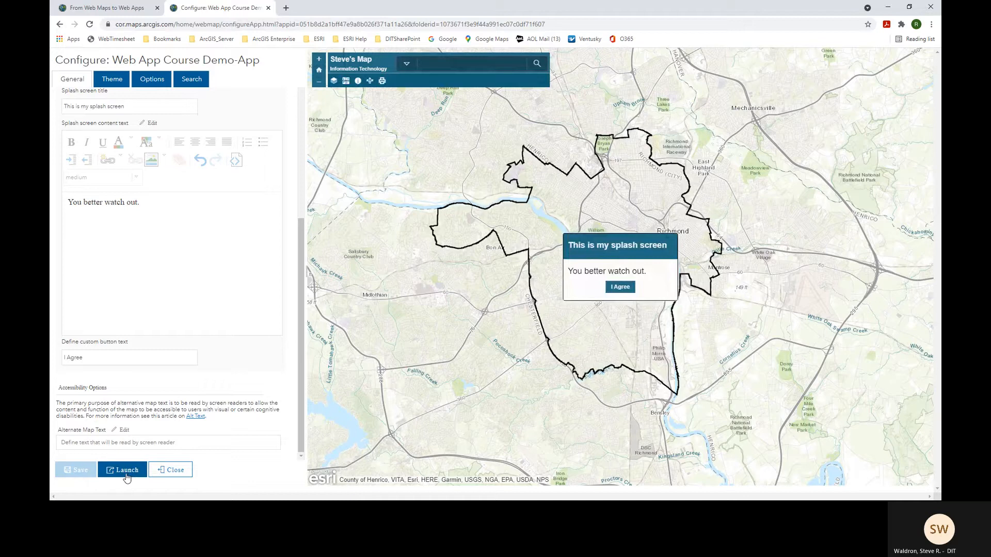
pyautogui.click(127, 471)
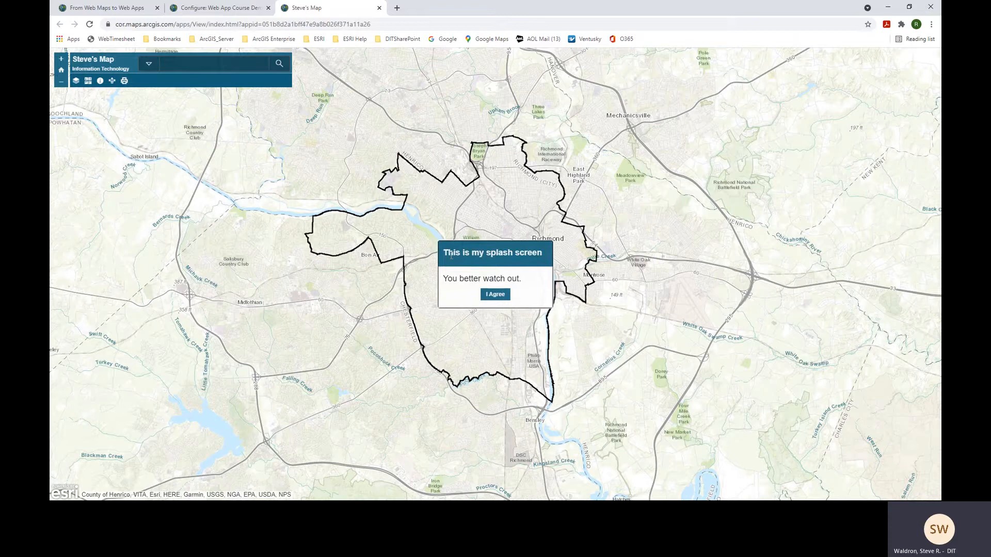
pyautogui.moveTo(447, 278); pyautogui.dragTo(521, 277)
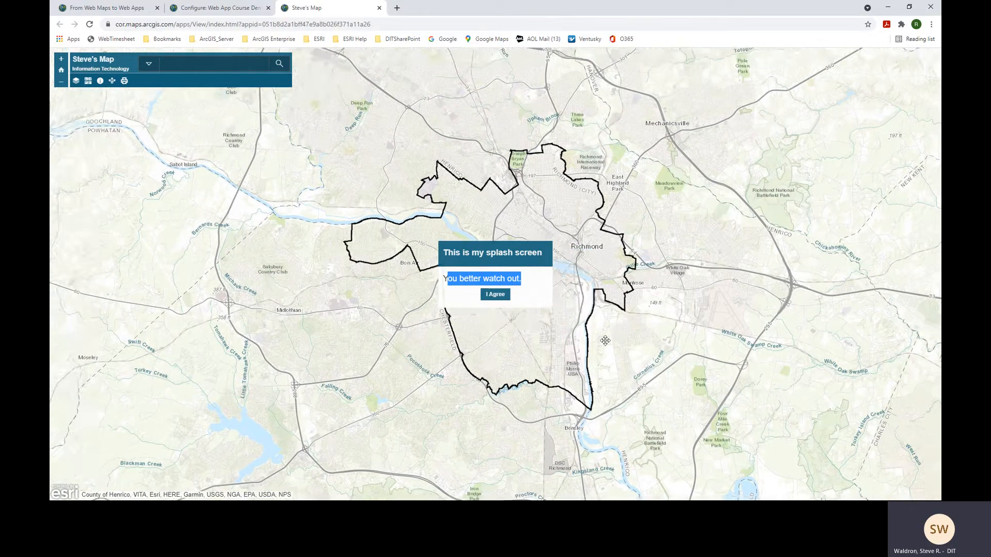
pyautogui.click(530, 284)
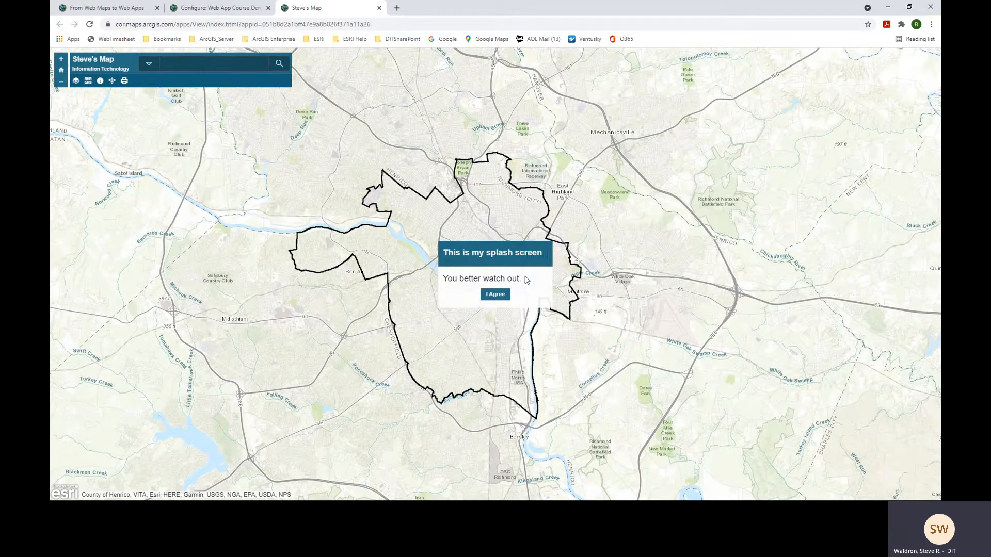
pyautogui.click(495, 294)
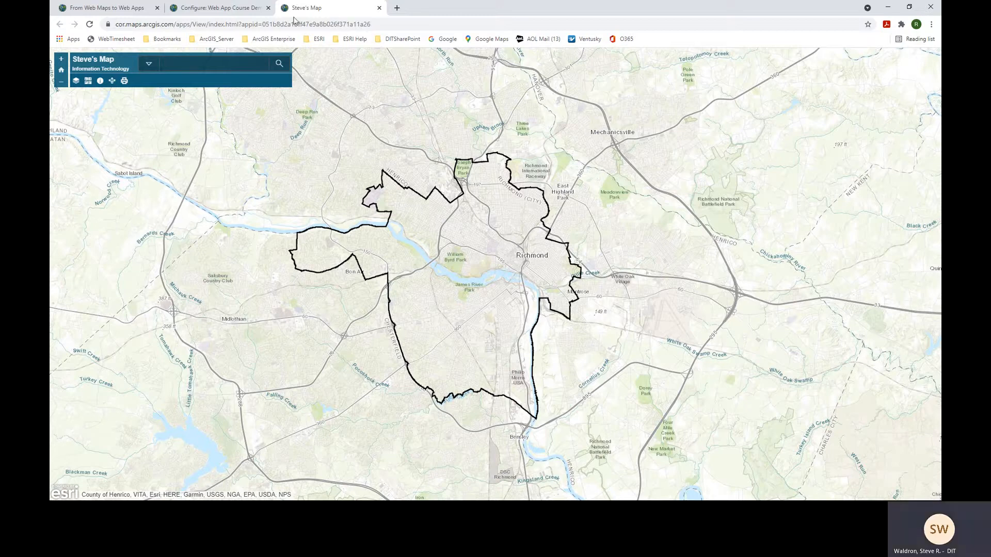
pyautogui.click(379, 9)
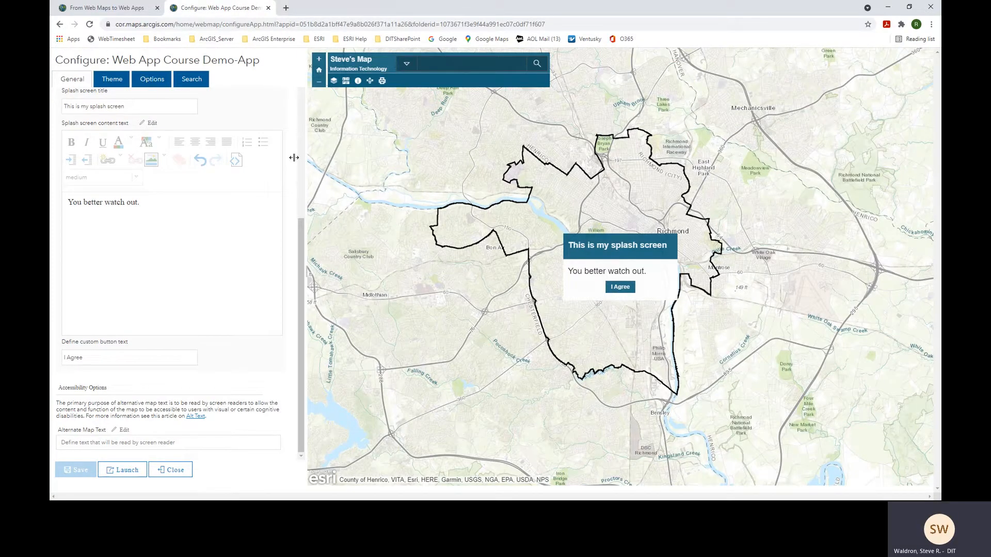
# - Set the header colour to lime green #AAFF00, pick the Tool sidebar layout, and save
pyautogui.click(114, 82)
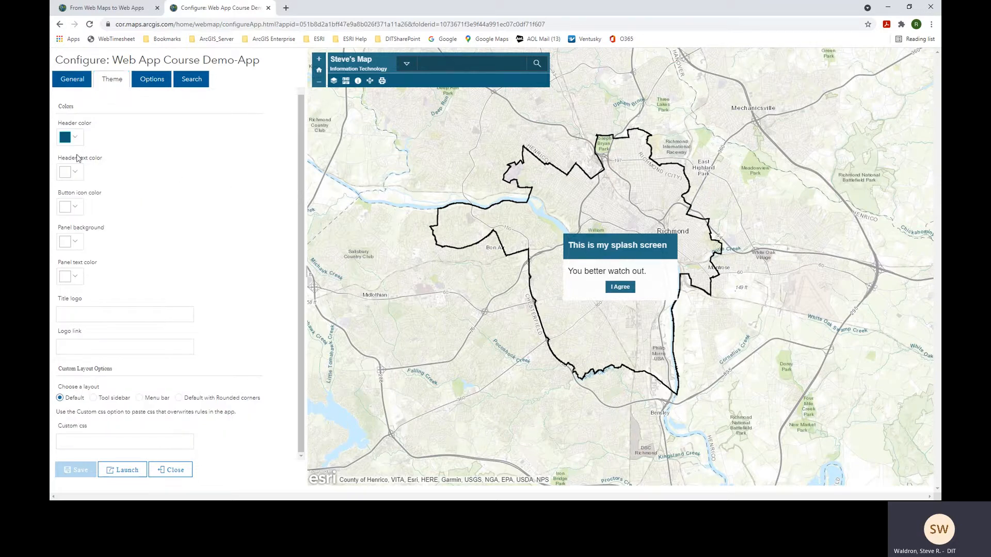
pyautogui.click(75, 139)
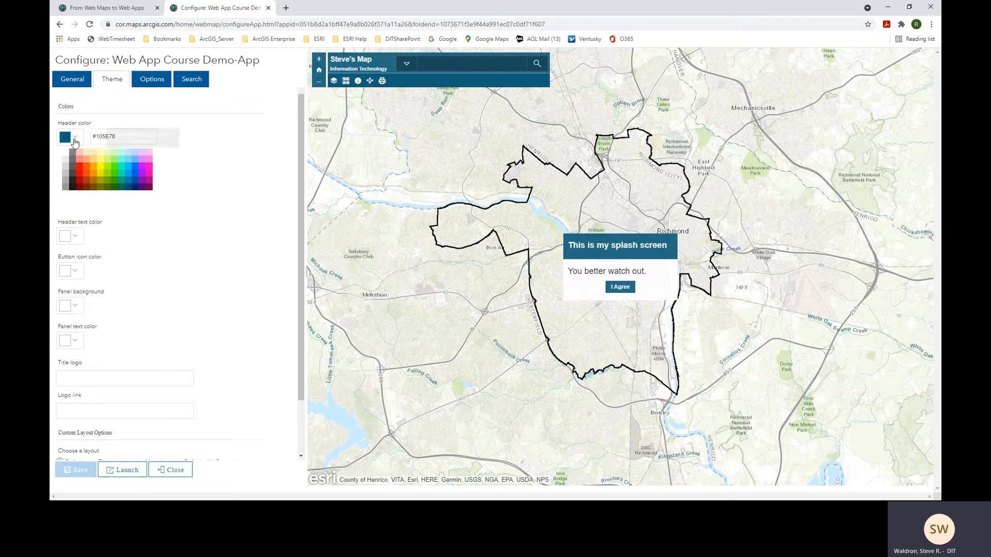
pyautogui.click(108, 170)
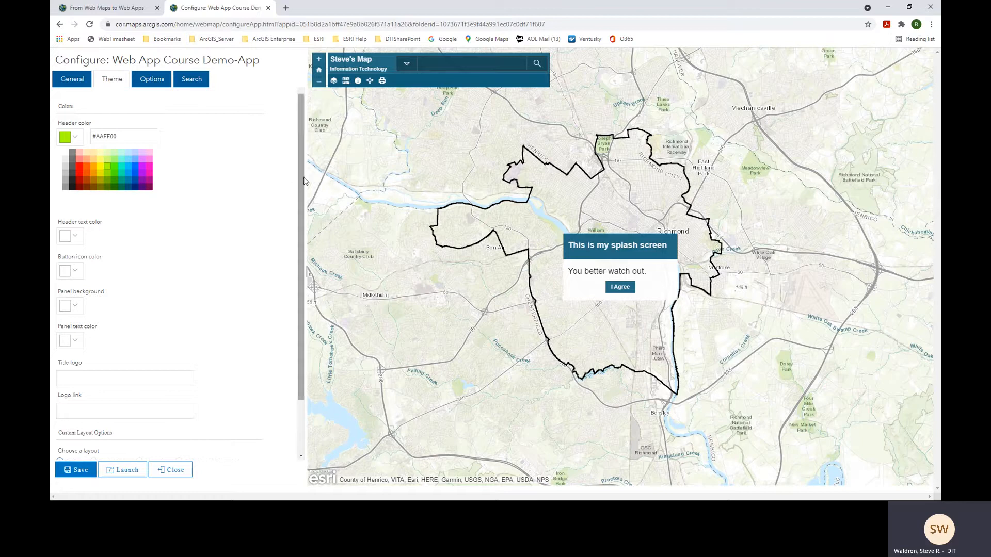
pyautogui.scroll(-1, 292, 225)
pyautogui.scroll(-1, 291, 227)
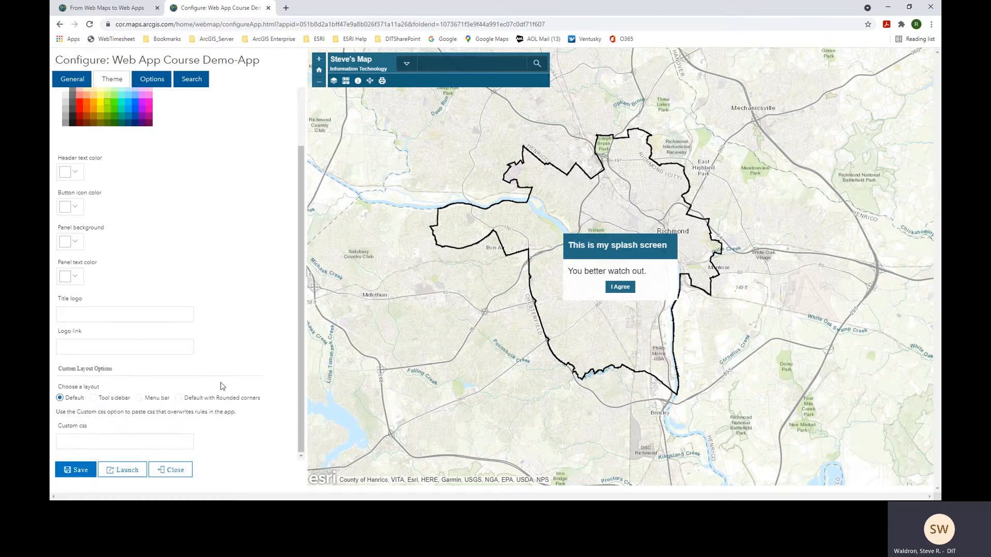
pyautogui.click(94, 398)
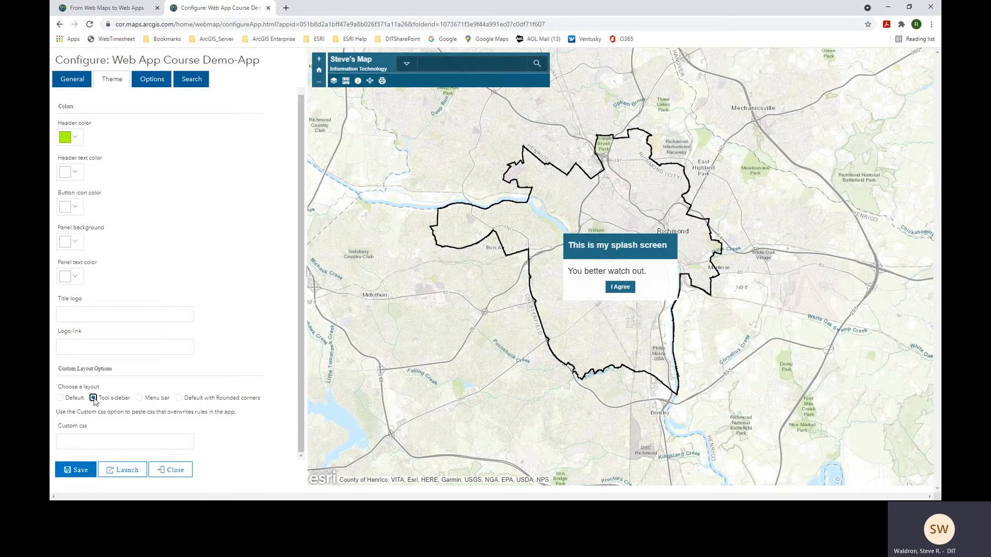
pyautogui.click(78, 471)
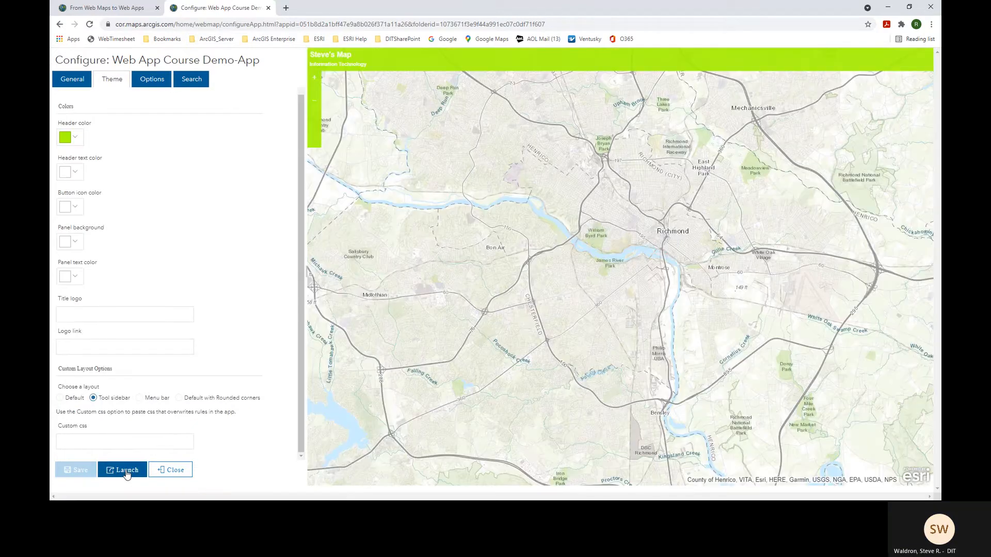
# - Launch the app, accept its splash screen to check the lime-green theme, then close it
pyautogui.click(126, 471)
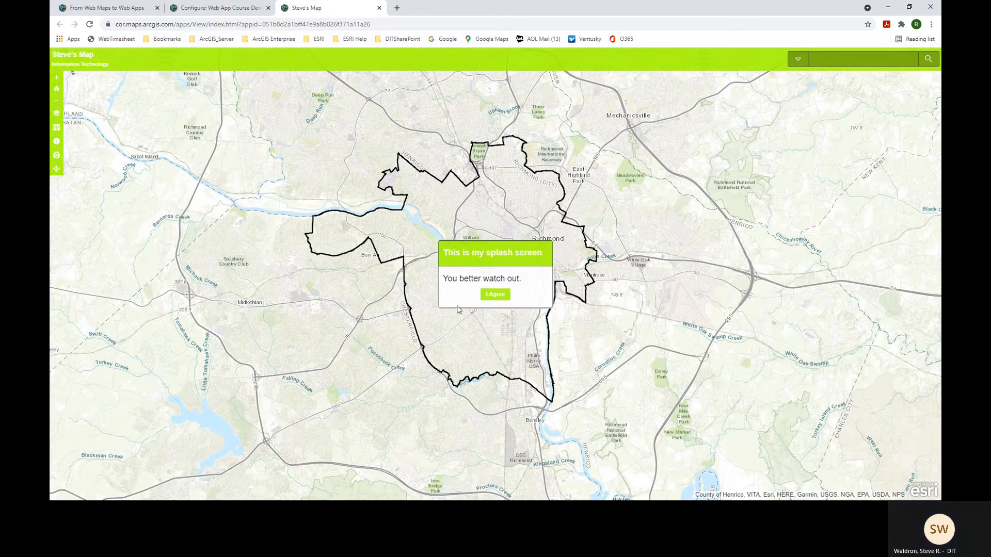
pyautogui.click(493, 295)
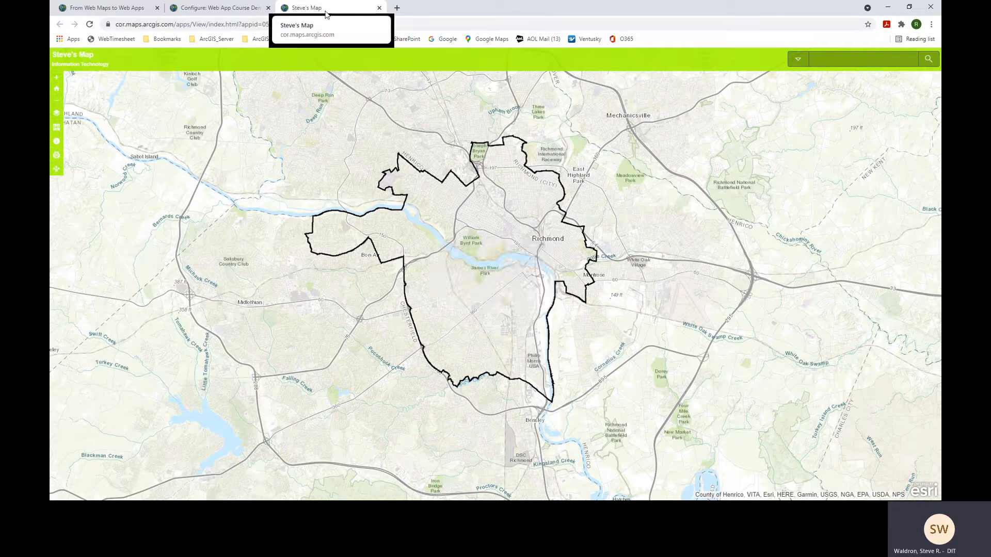
pyautogui.click(379, 11)
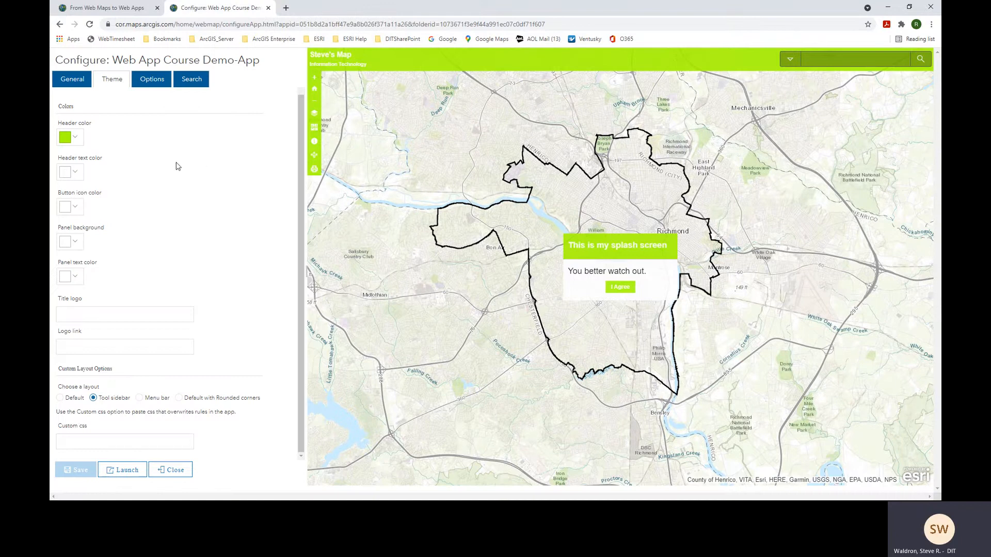
# - Set the app header color to orange (#FFAA00) and save
pyautogui.click(76, 138)
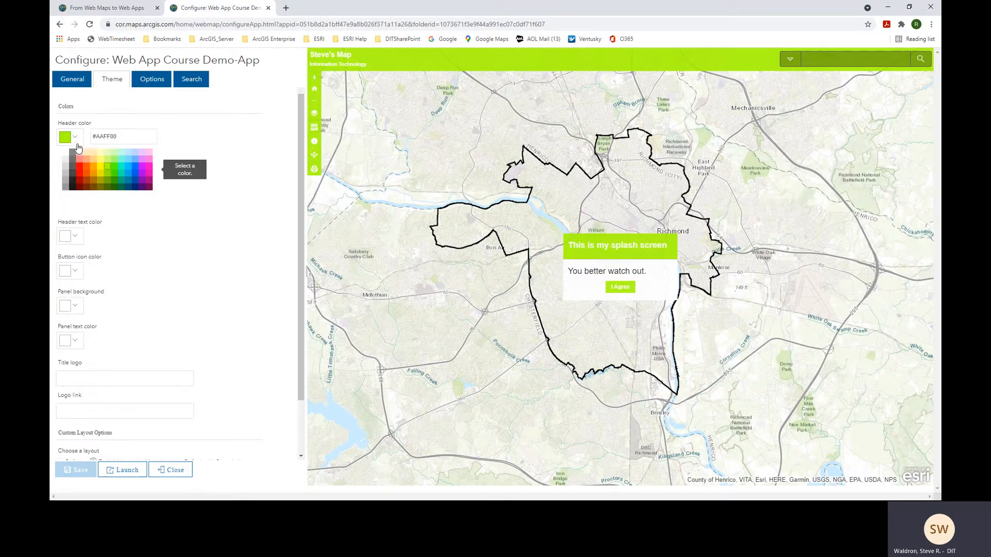
pyautogui.click(94, 167)
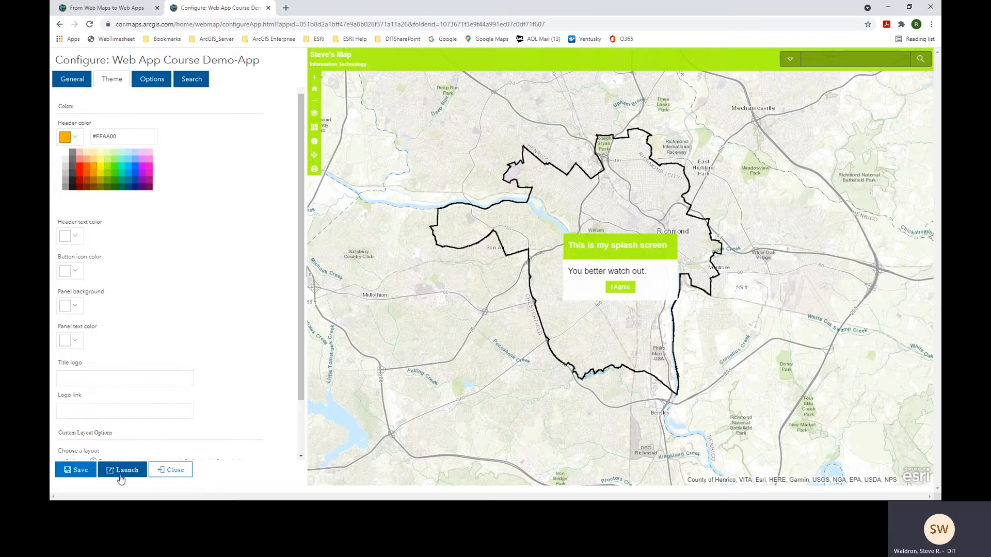
pyautogui.click(76, 472)
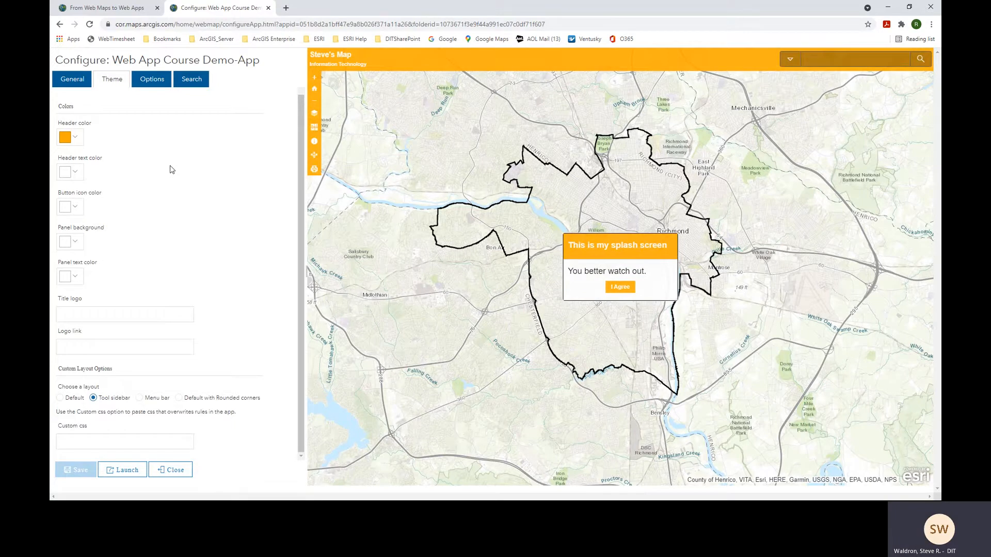
# - Add the Measure Tool and Overview Map to the toolbar, save, and launch the app
pyautogui.click(149, 83)
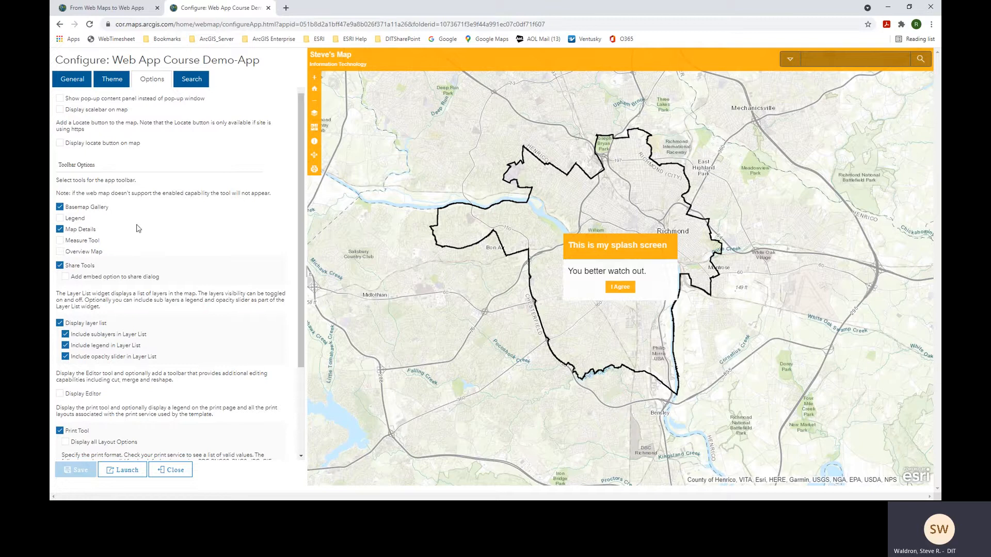
pyautogui.click(60, 241)
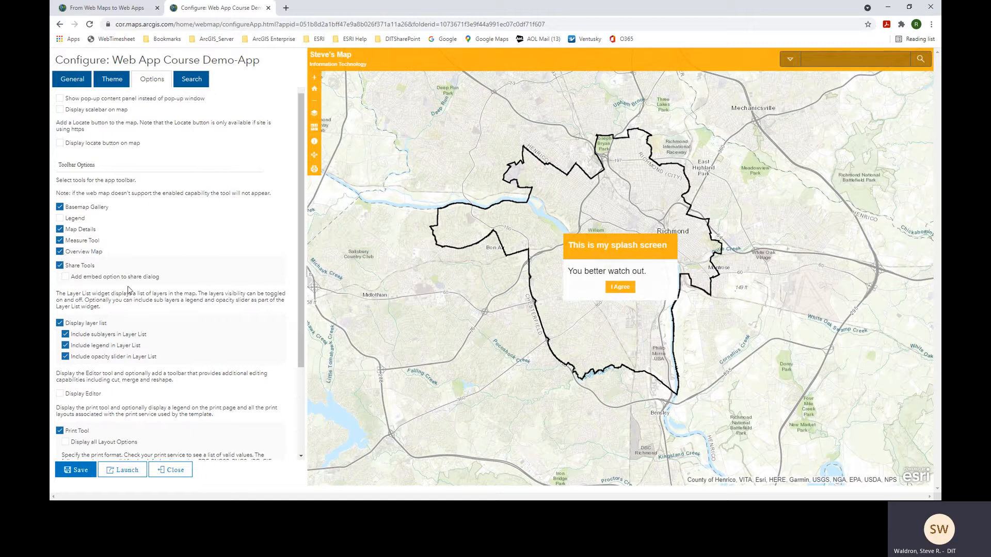
pyautogui.click(76, 471)
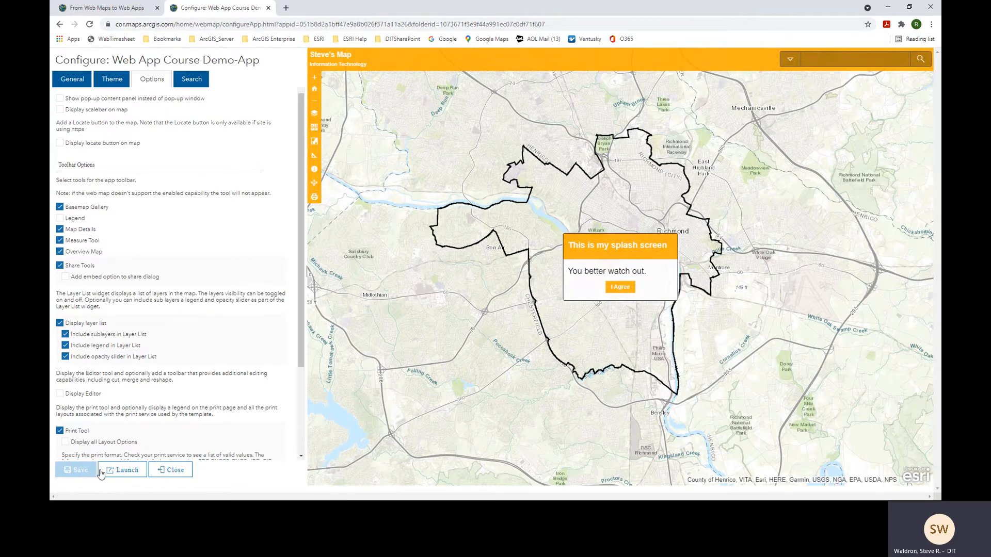
pyautogui.click(117, 470)
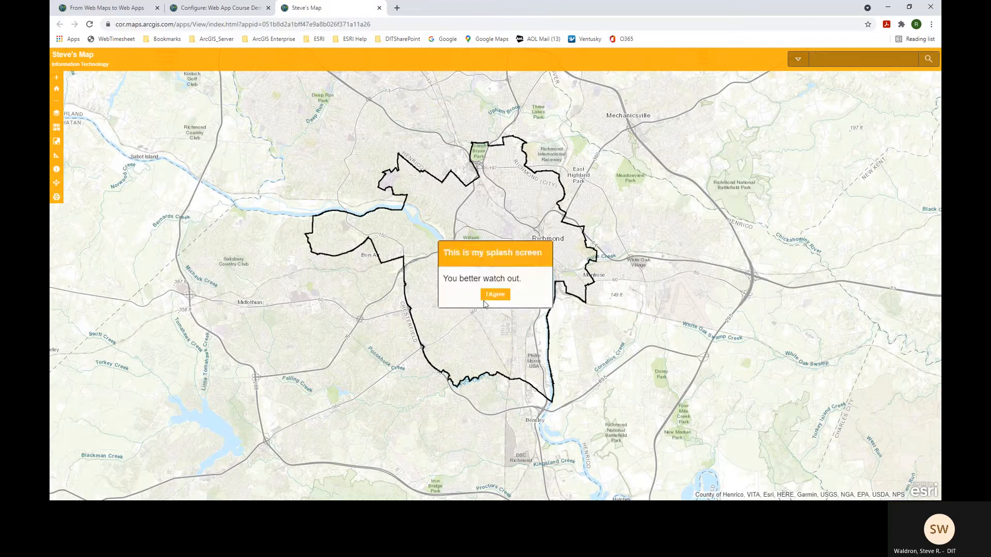
# - Get past the splash screen and use the Overview Map to center downtown Richmond and the James River
pyautogui.click(492, 298)
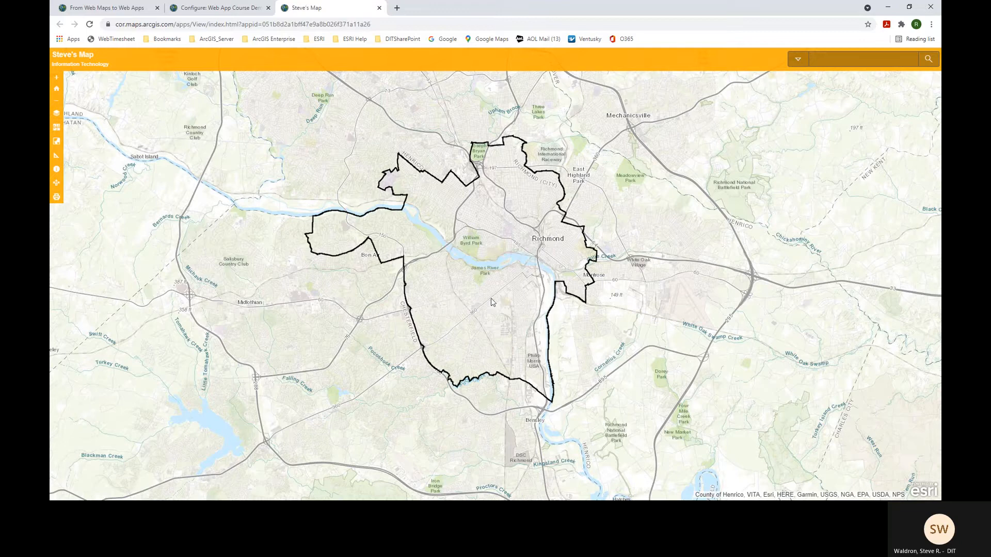
pyautogui.click(57, 142)
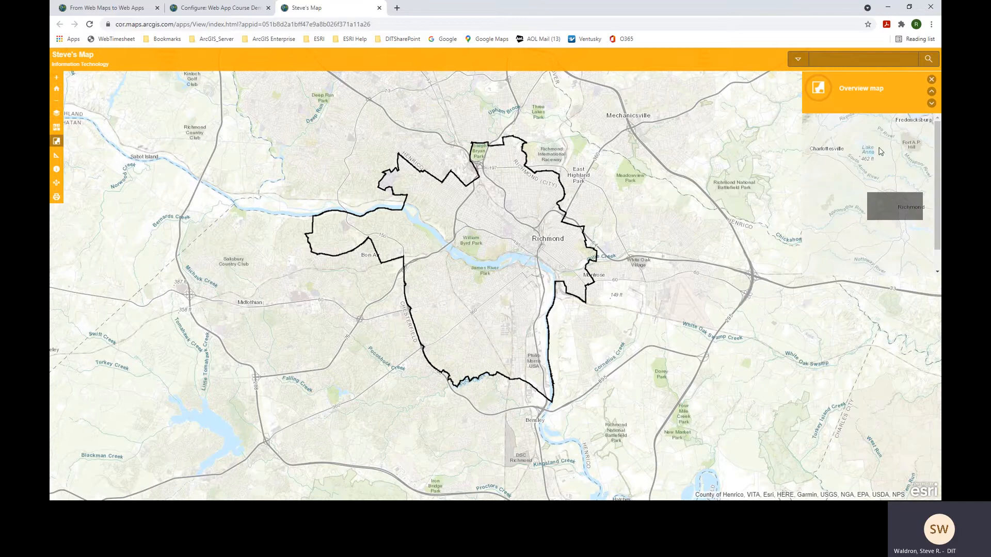
pyautogui.moveTo(539, 276); pyautogui.dragTo(393, 297)
pyautogui.scroll(6, 393, 297)
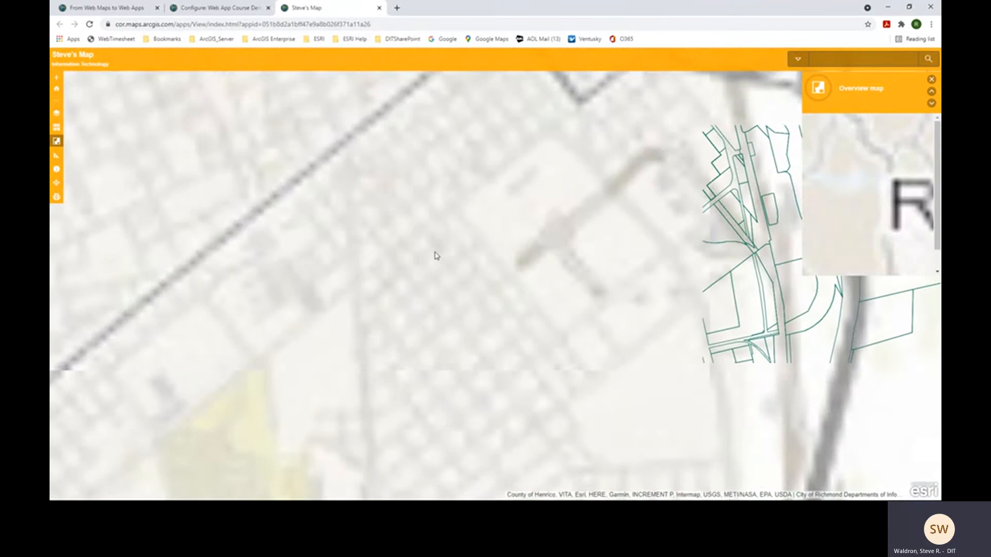
pyautogui.moveTo(270, 366); pyautogui.dragTo(276, 552)
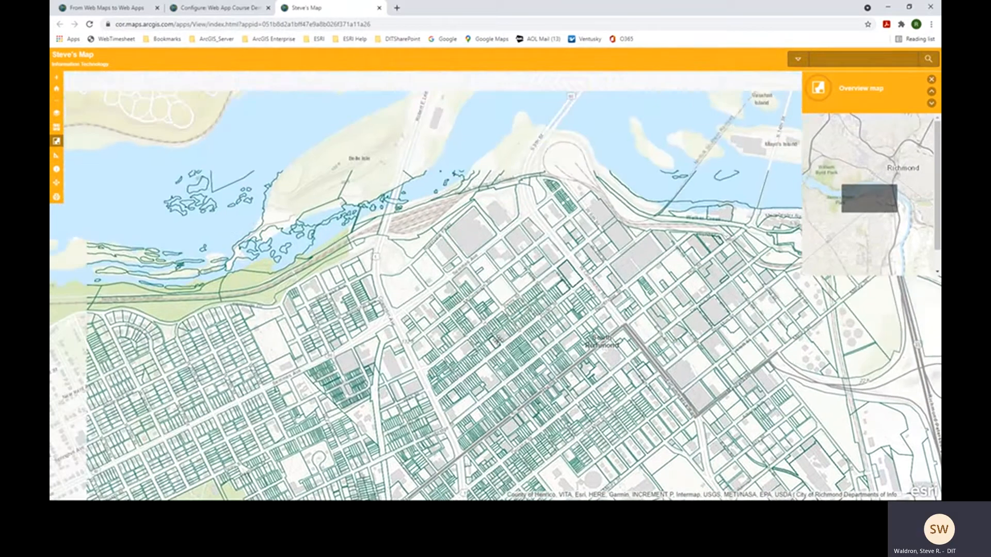
pyautogui.moveTo(498, 340); pyautogui.dragTo(575, 381)
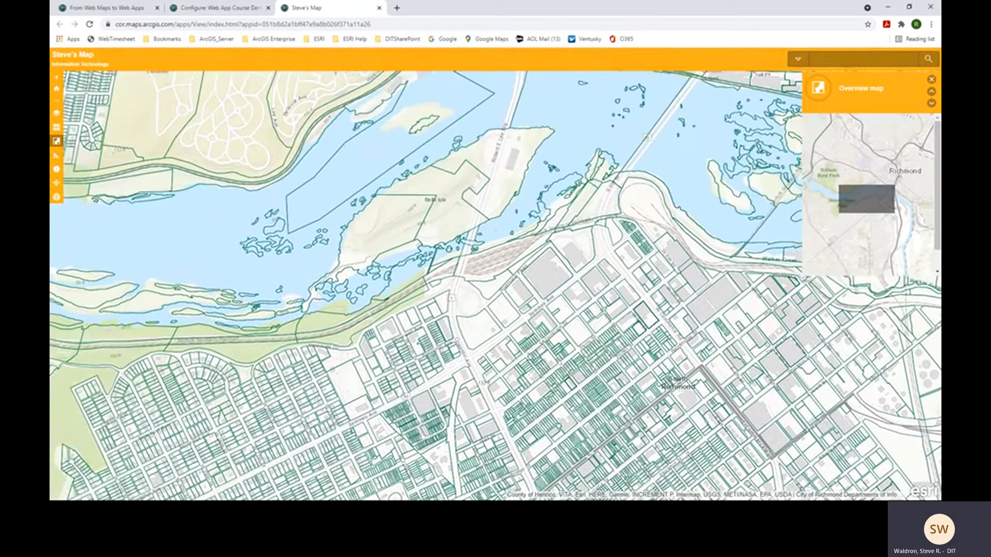
pyautogui.moveTo(707, 179); pyautogui.dragTo(512, 268)
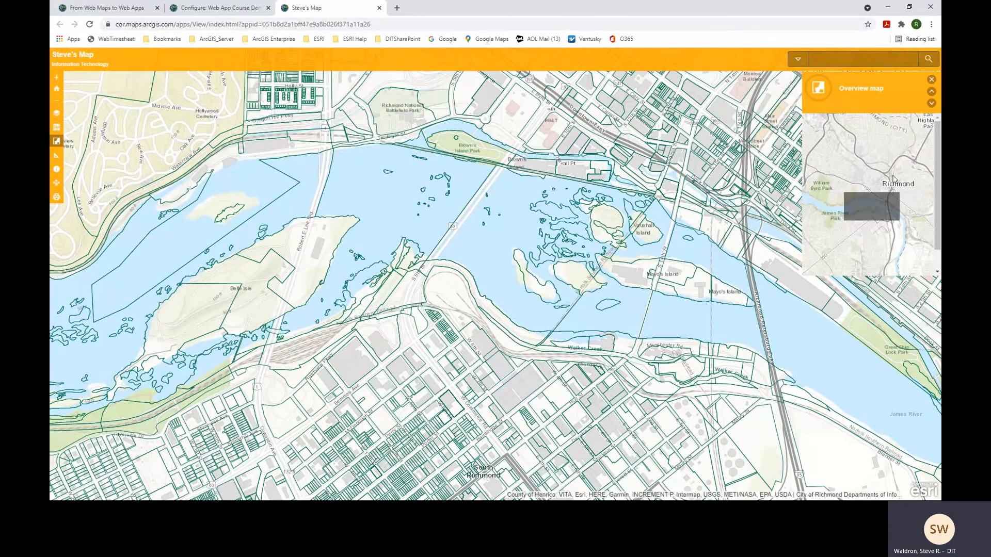
pyautogui.click(931, 79)
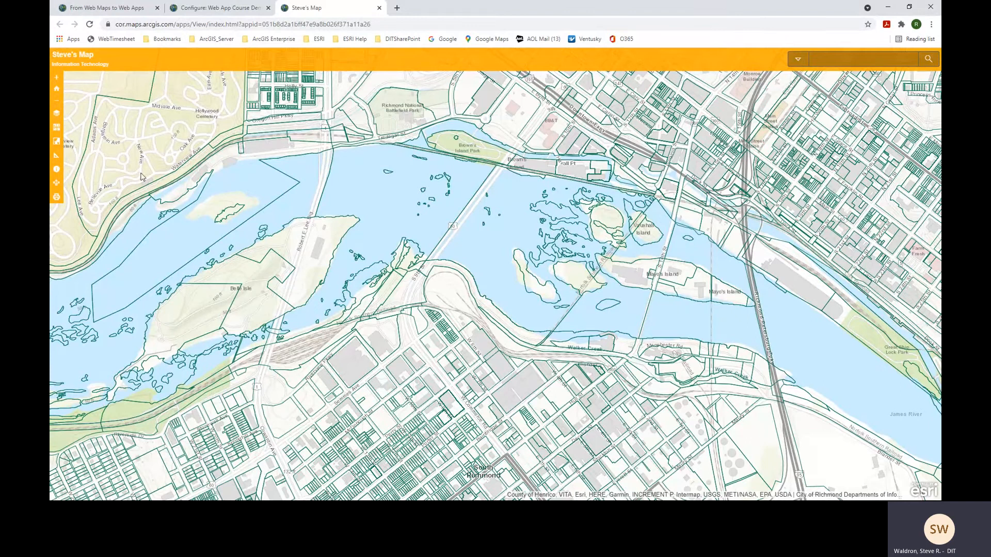
# - Measure a 1,810.8 Feet distance across the James River with the Measure tool
pyautogui.click(57, 158)
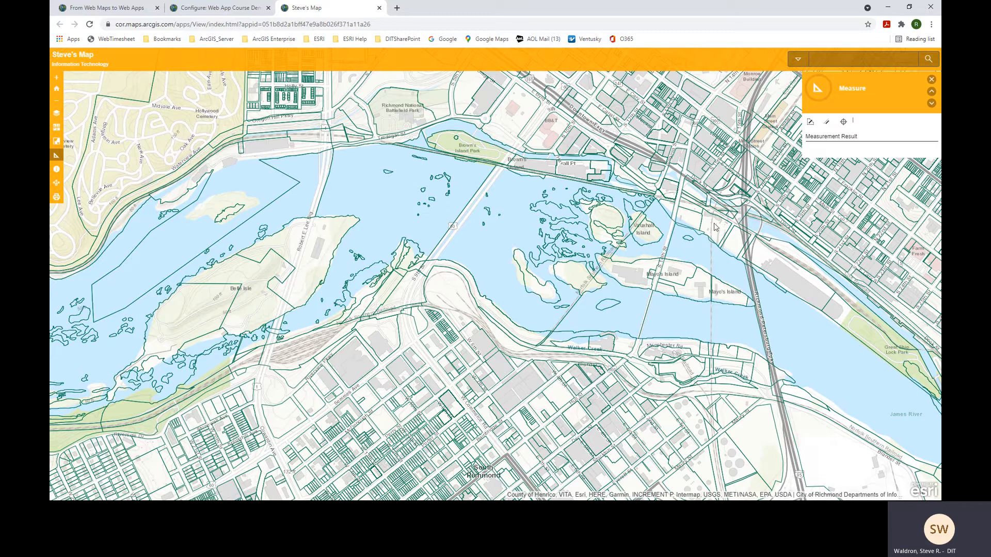
pyautogui.click(829, 123)
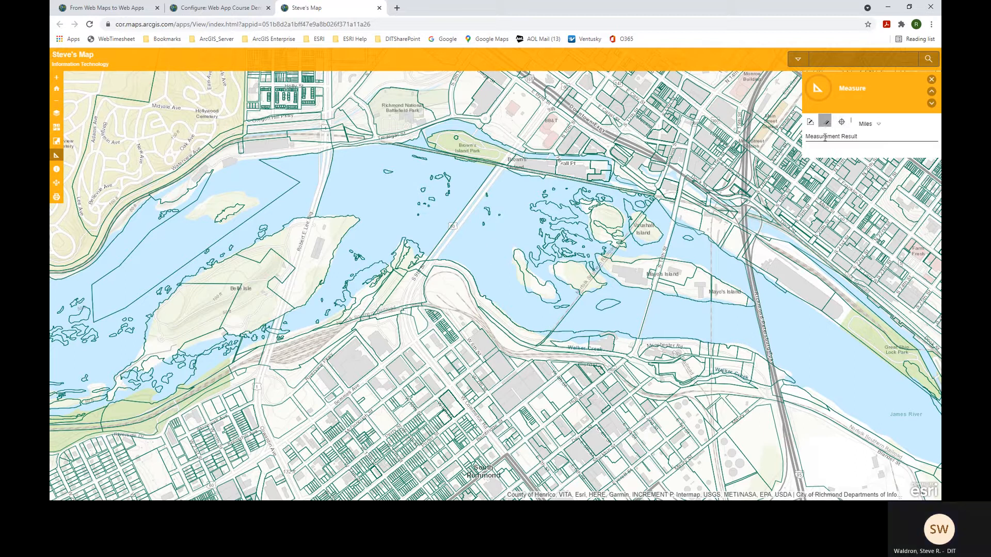
pyautogui.click(423, 274)
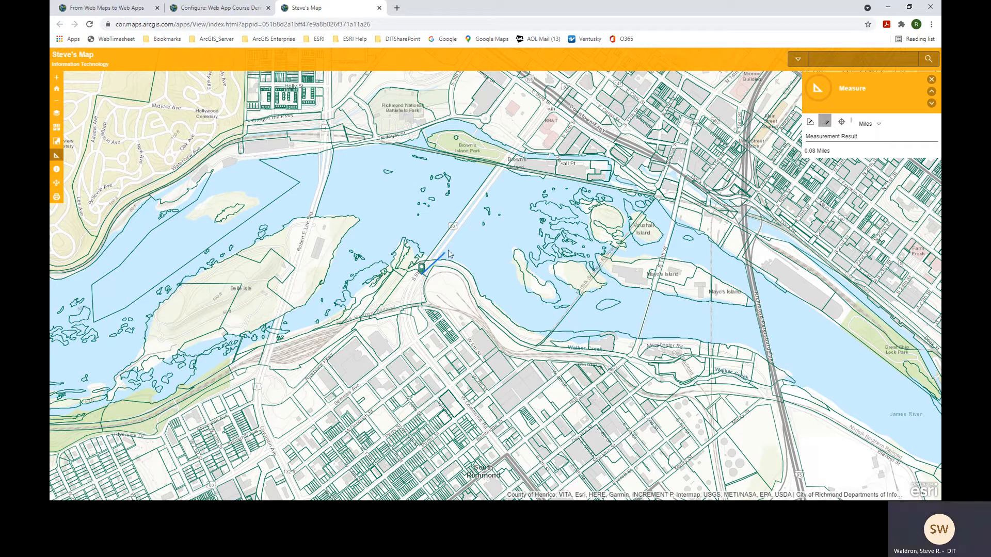
pyautogui.click(502, 169)
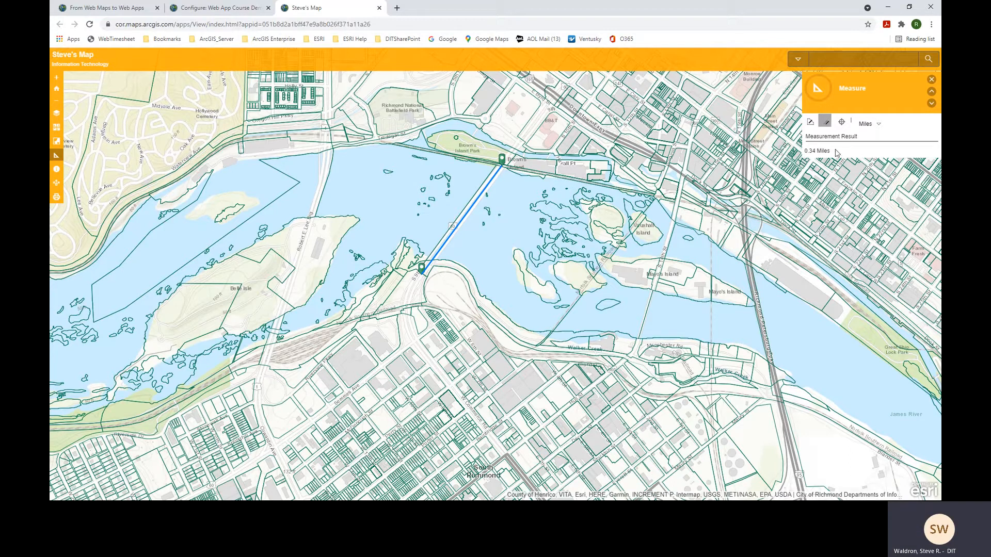
pyautogui.click(878, 125)
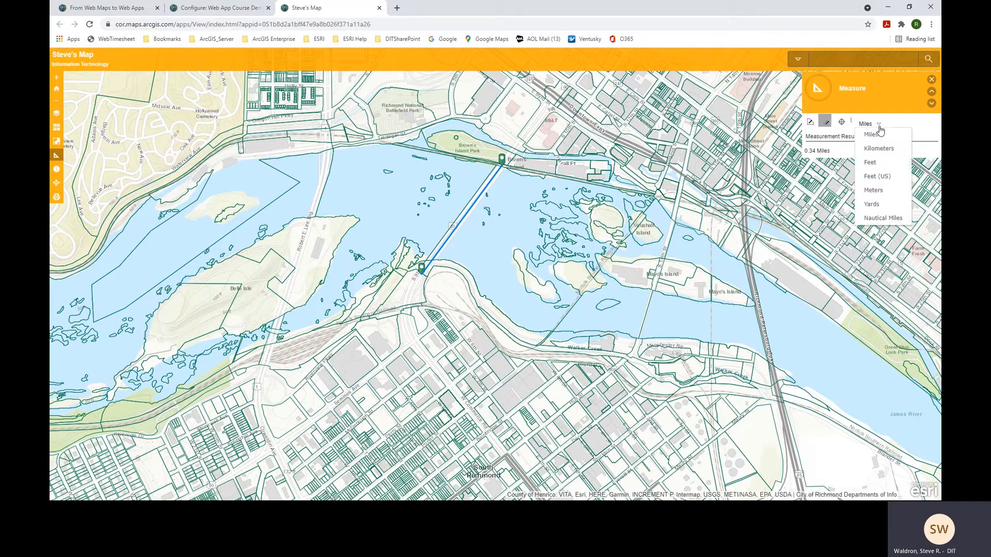
pyautogui.click(877, 161)
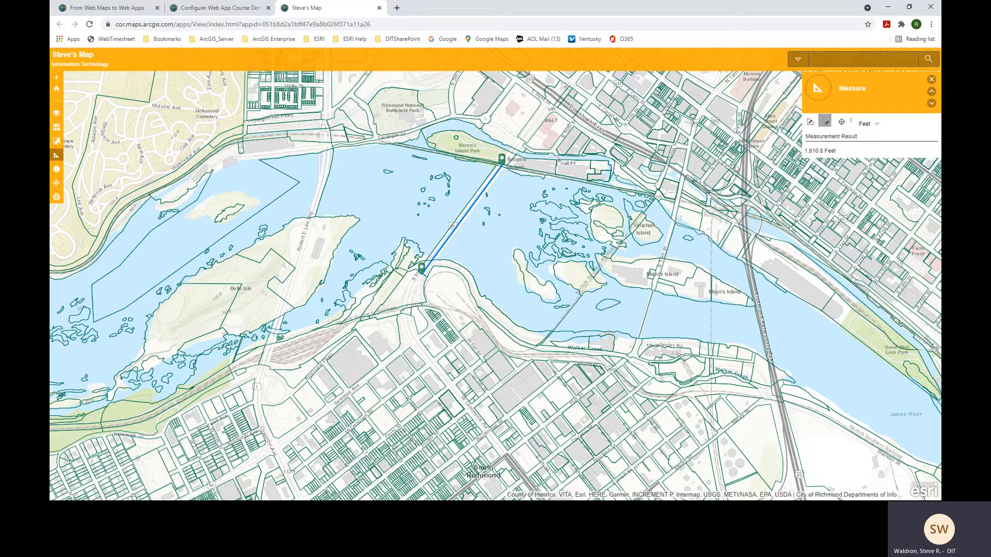
pyautogui.click(932, 79)
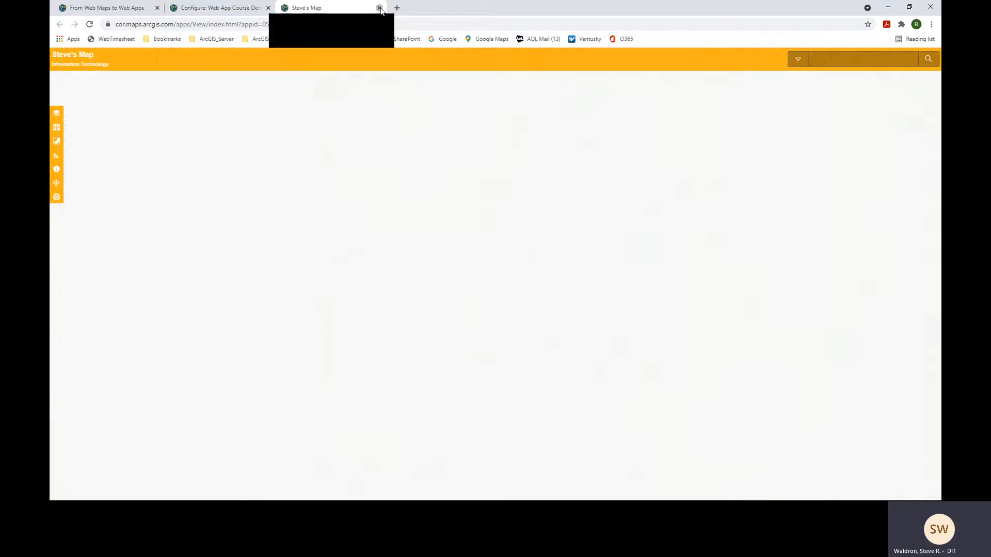
# - Turn off the VGIN Geocoder and ArcGIS World Geocoding Service search sources, leaving Richmond_Locator, and save
pyautogui.click(380, 8)
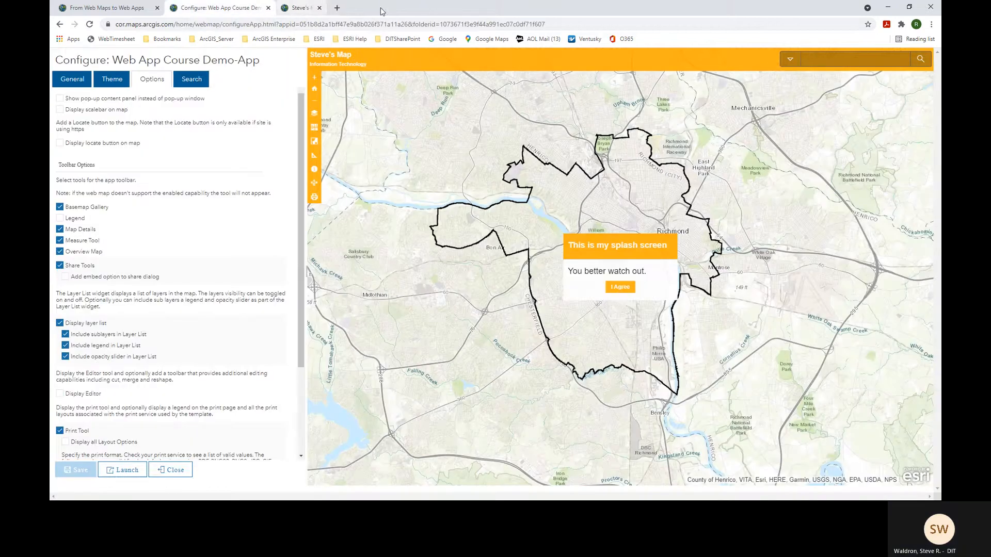
pyautogui.click(196, 83)
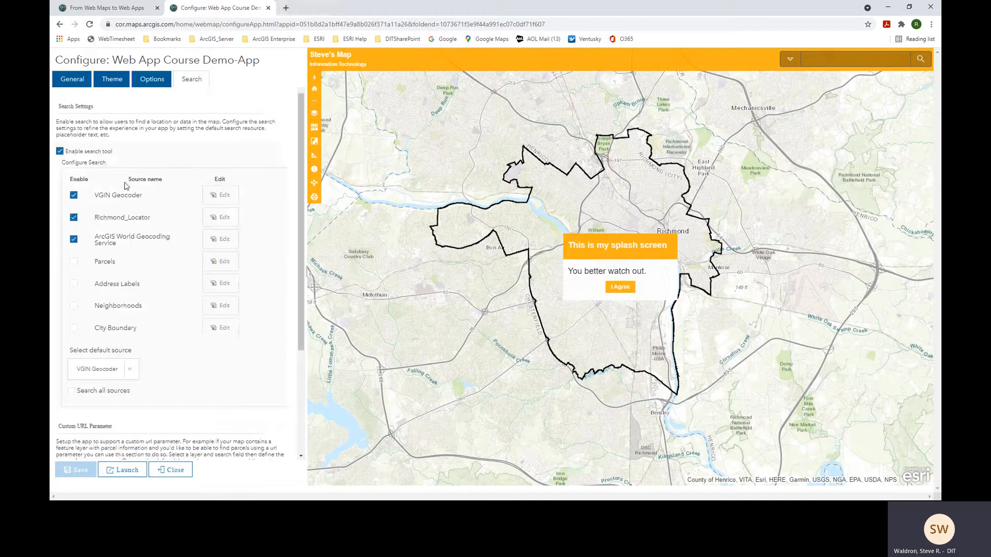
pyautogui.click(74, 195)
pyautogui.click(75, 240)
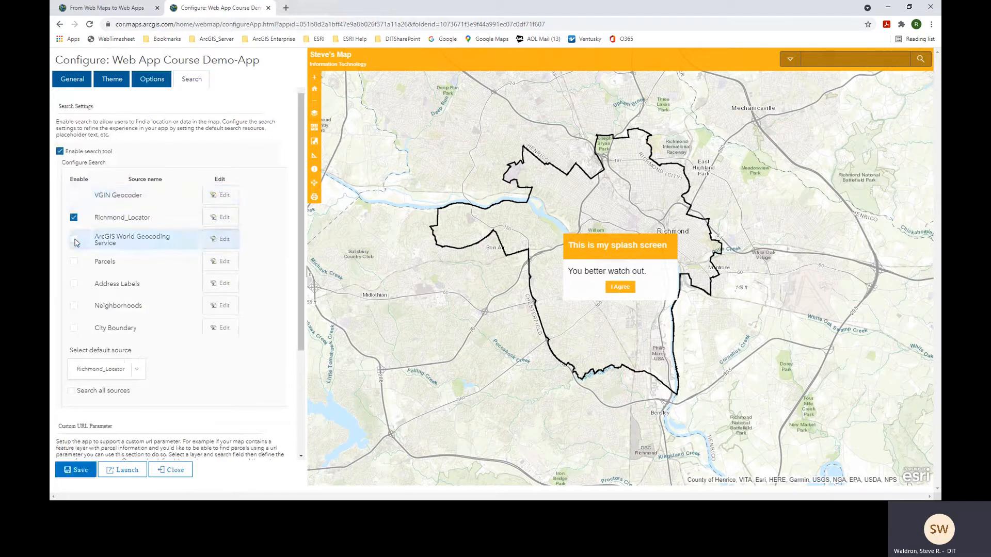
pyautogui.click(81, 470)
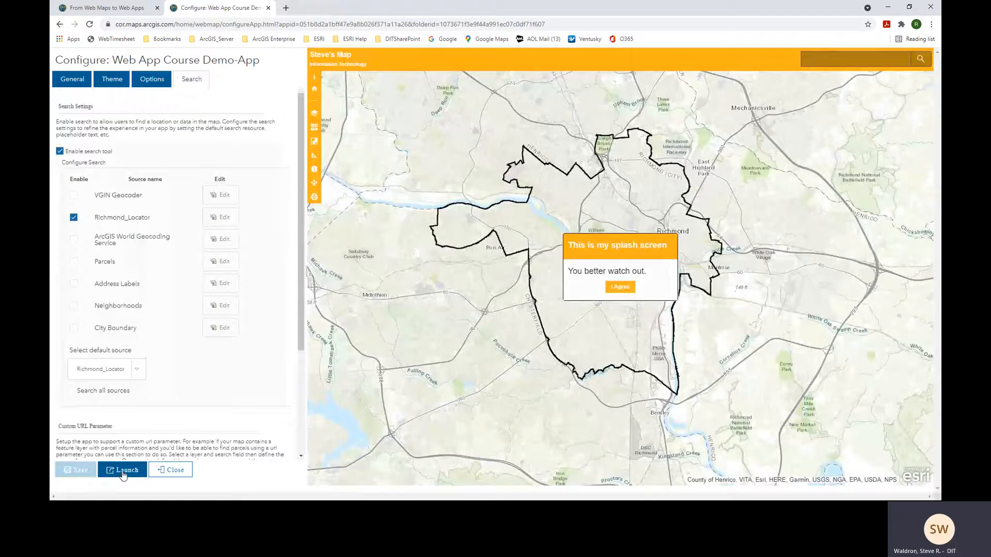
# - Launch the updated app and search for a street address to zoom to its parcel lots
pyautogui.click(123, 471)
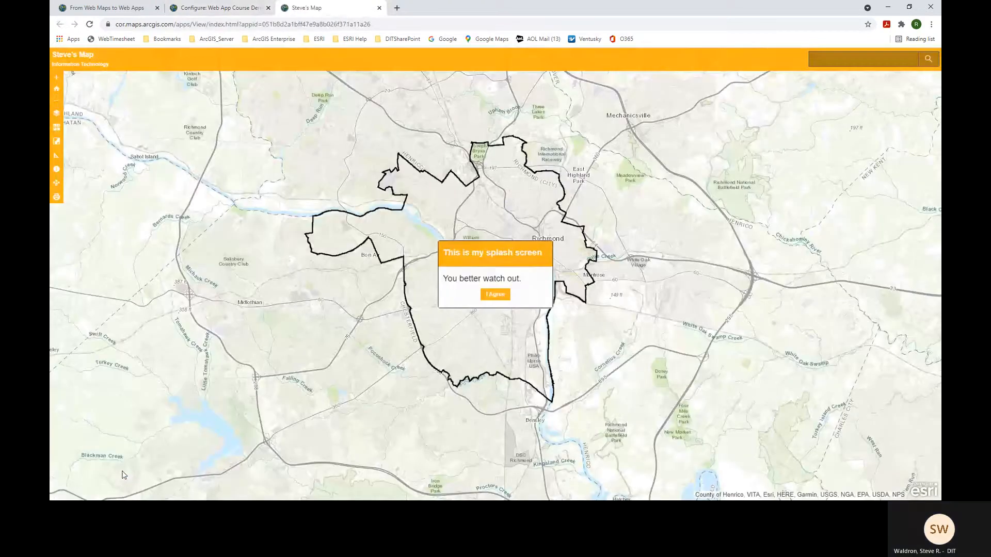
pyautogui.click(494, 295)
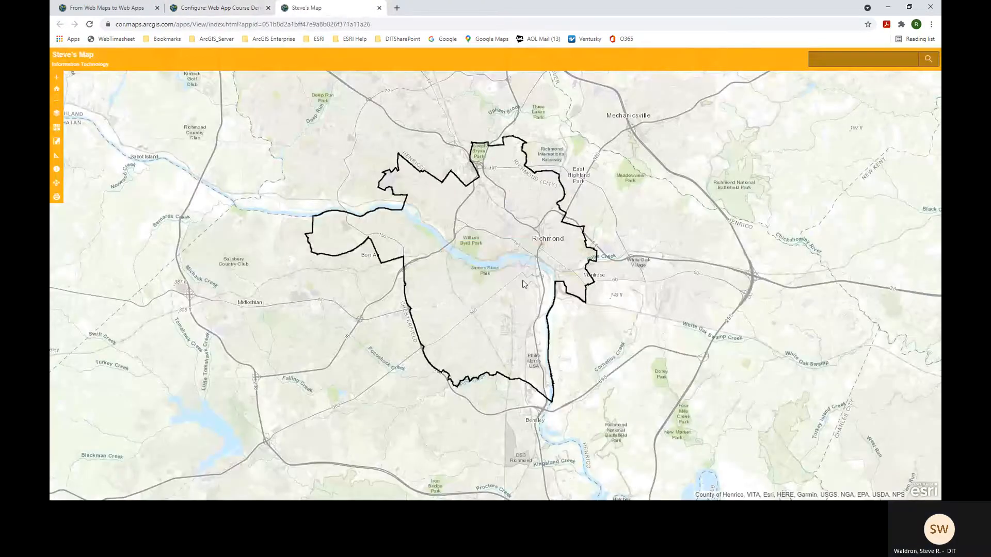
pyautogui.click(851, 61)
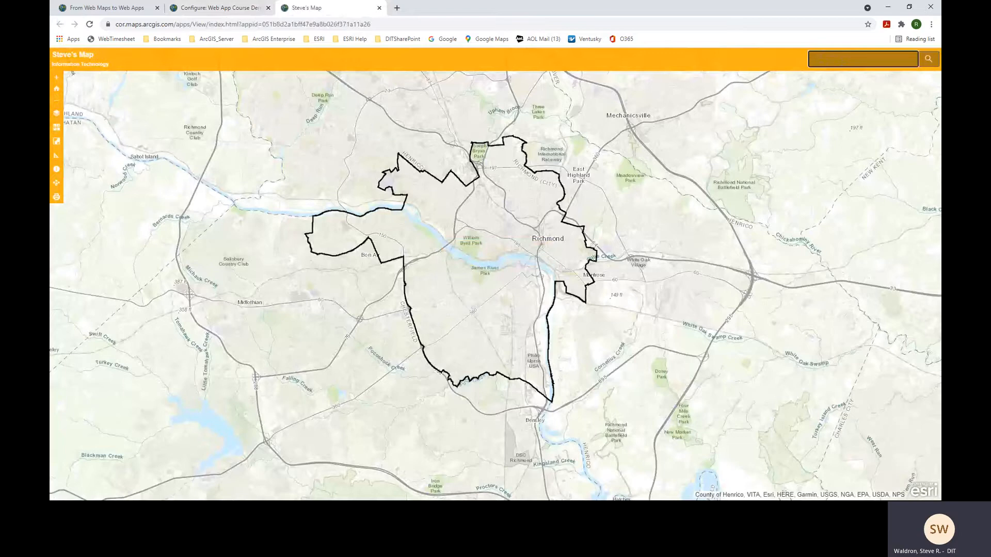
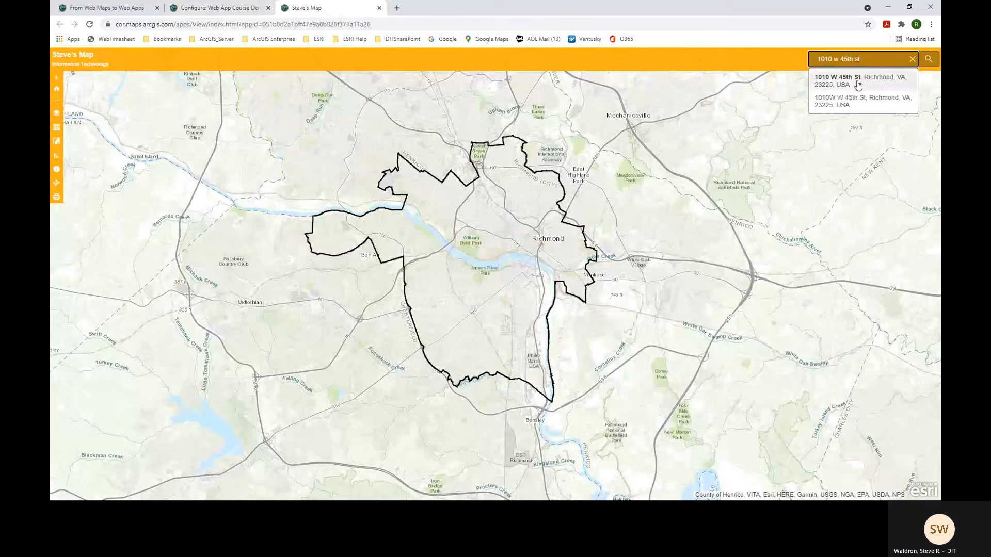
pyautogui.click(857, 83)
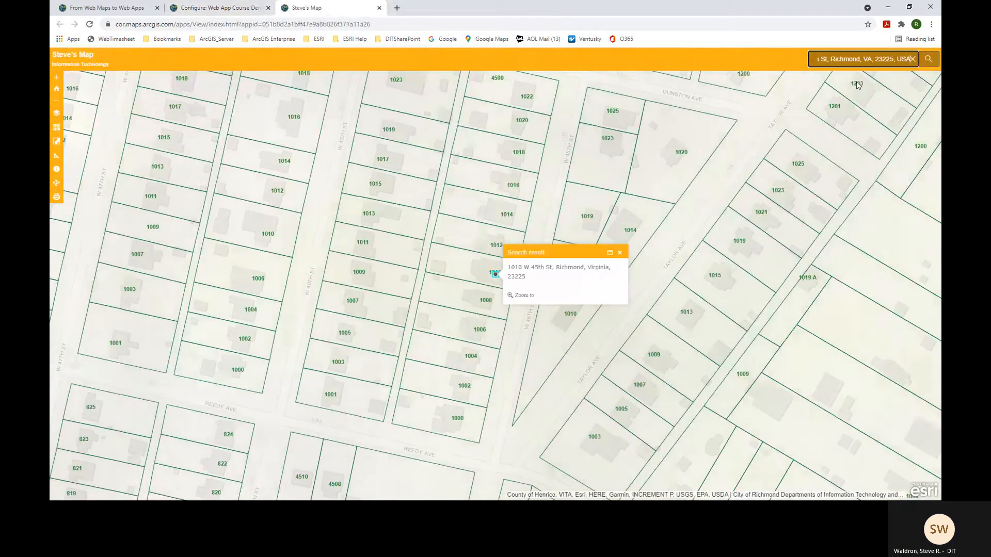
pyautogui.click(620, 253)
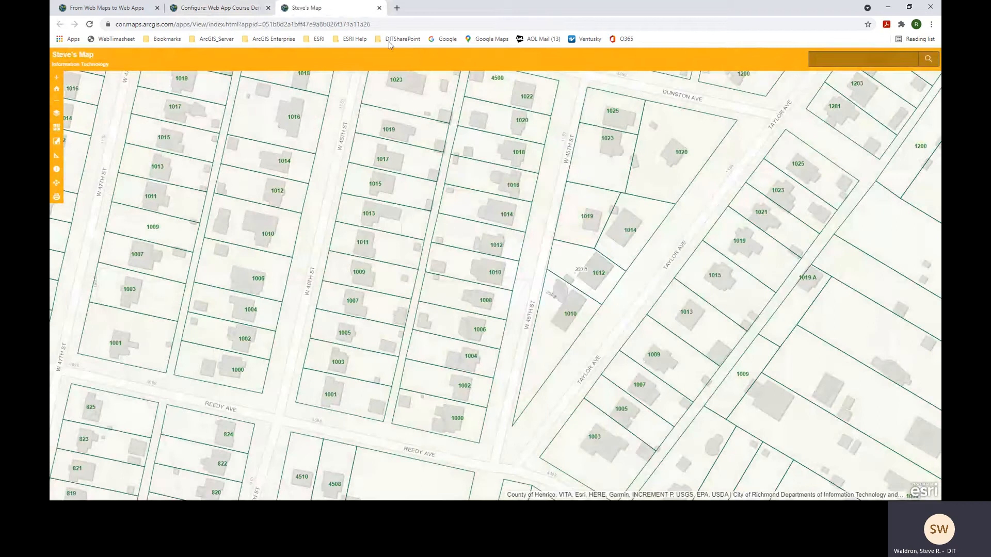
# - Swap the search source from Richmond_Locator to the Neighborhoods layer, save, and relaunch the app
pyautogui.click(379, 8)
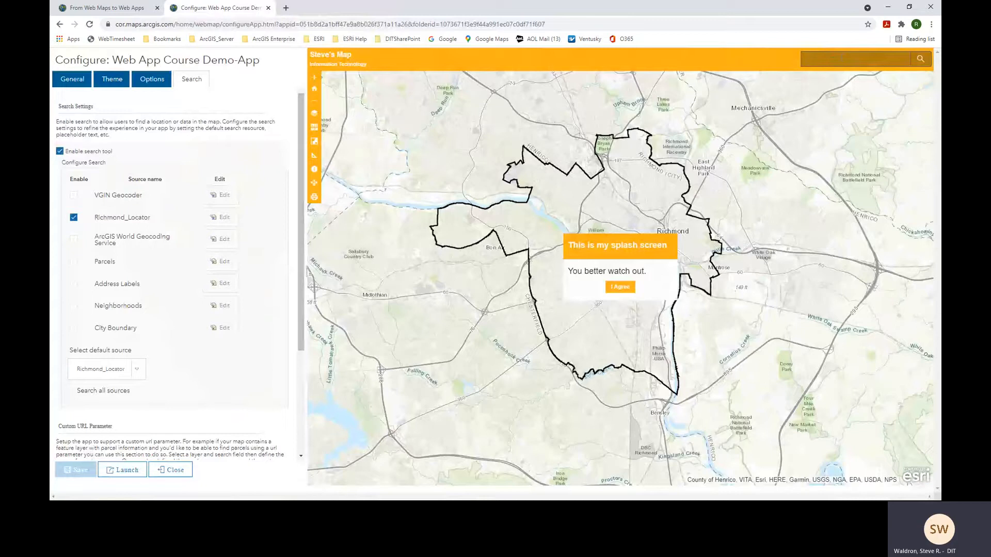
pyautogui.click(74, 219)
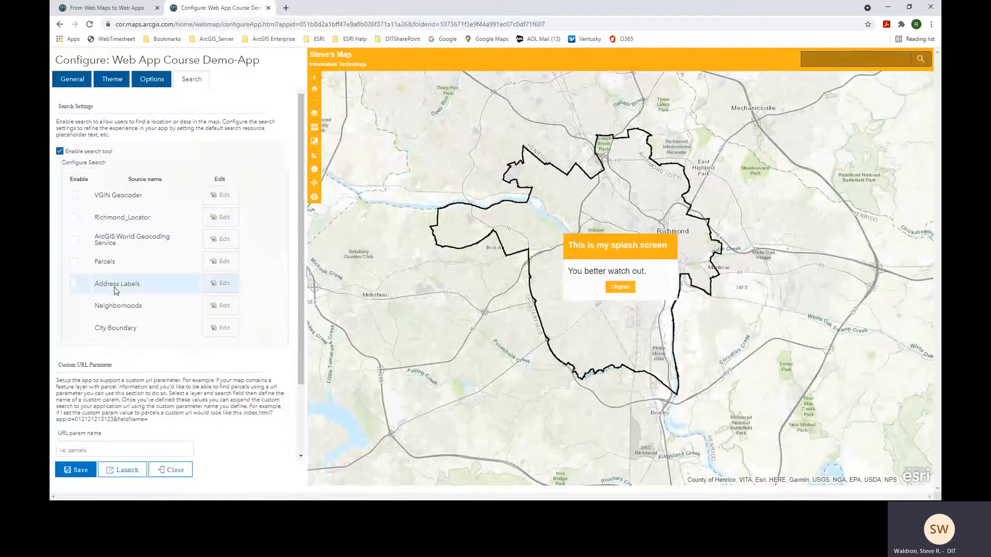
pyautogui.click(74, 307)
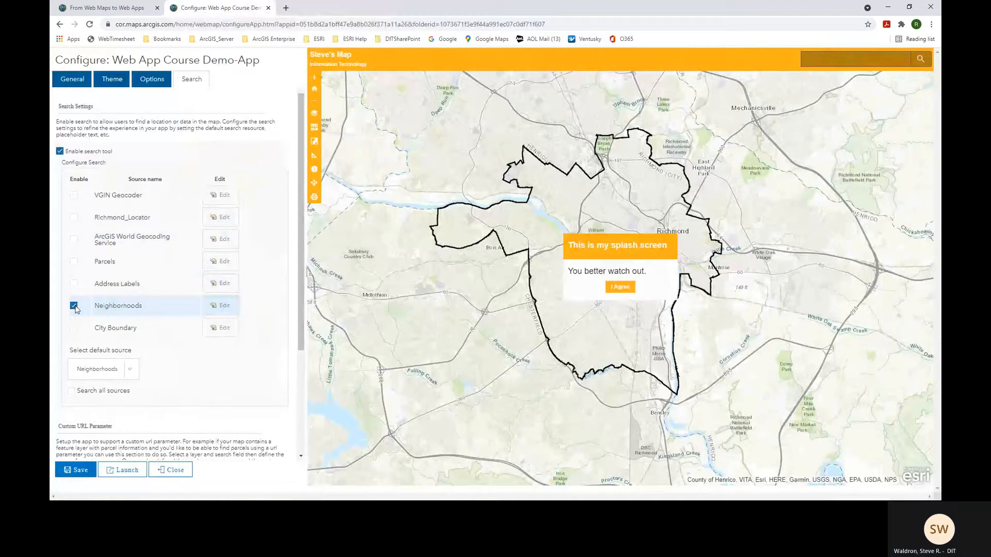
pyautogui.click(83, 473)
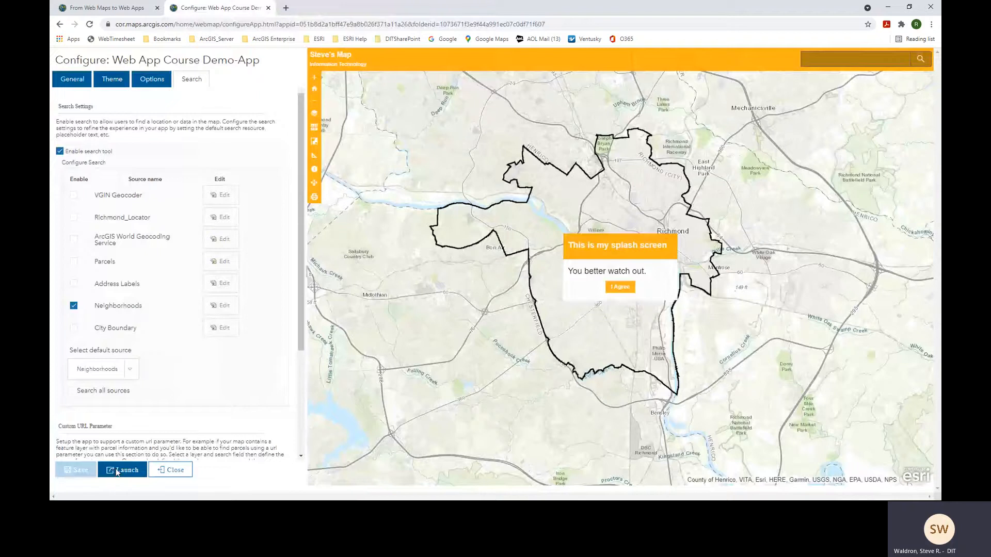
pyautogui.click(118, 473)
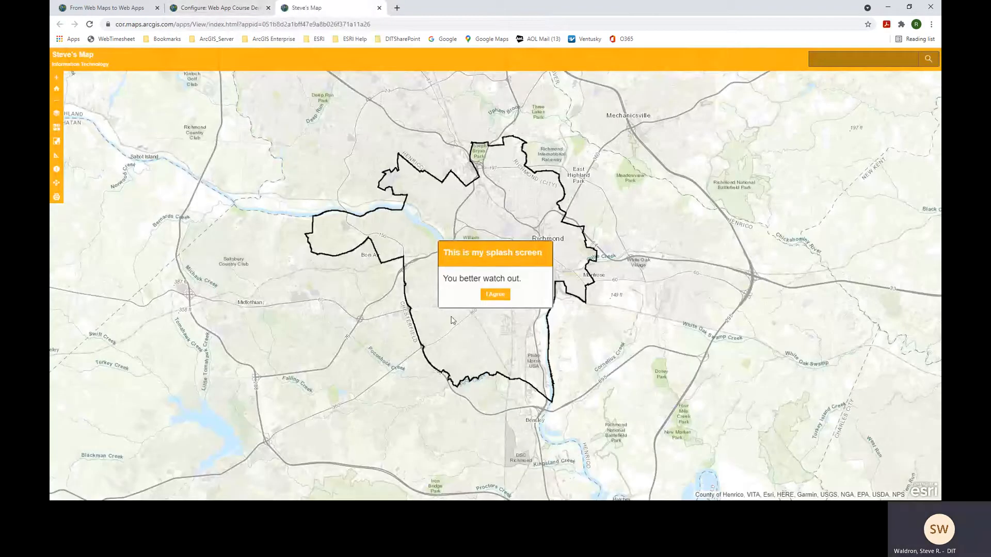
# - Search for The Fan neighborhood, turn on the Neighborhoods layer, then close the app tab
pyautogui.click(492, 298)
pyautogui.click(852, 62)
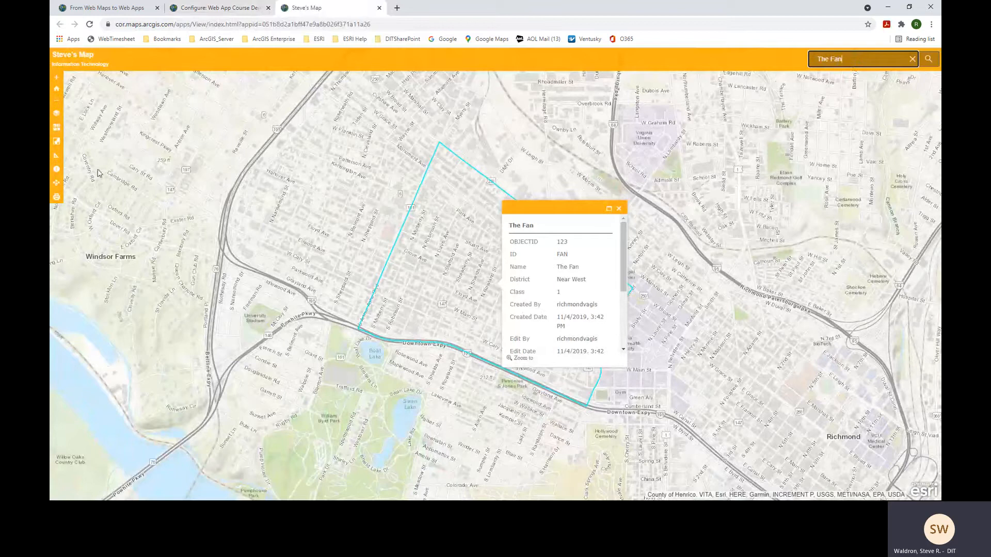
pyautogui.click(57, 115)
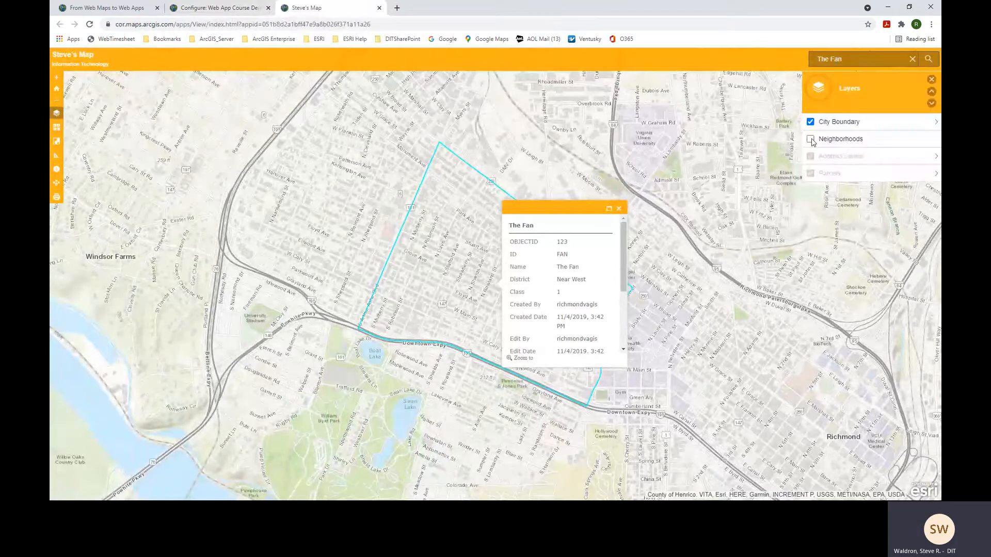
pyautogui.click(619, 209)
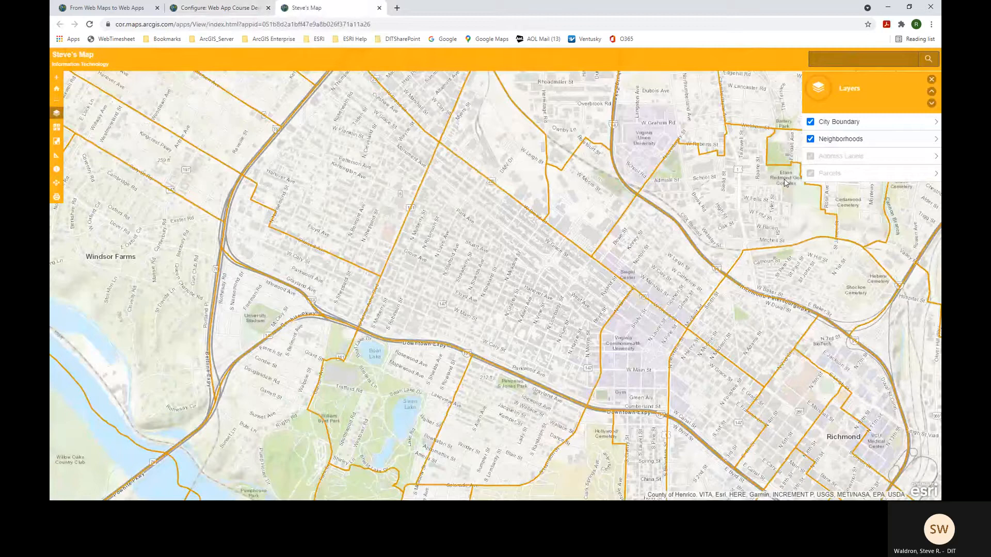
pyautogui.click(931, 79)
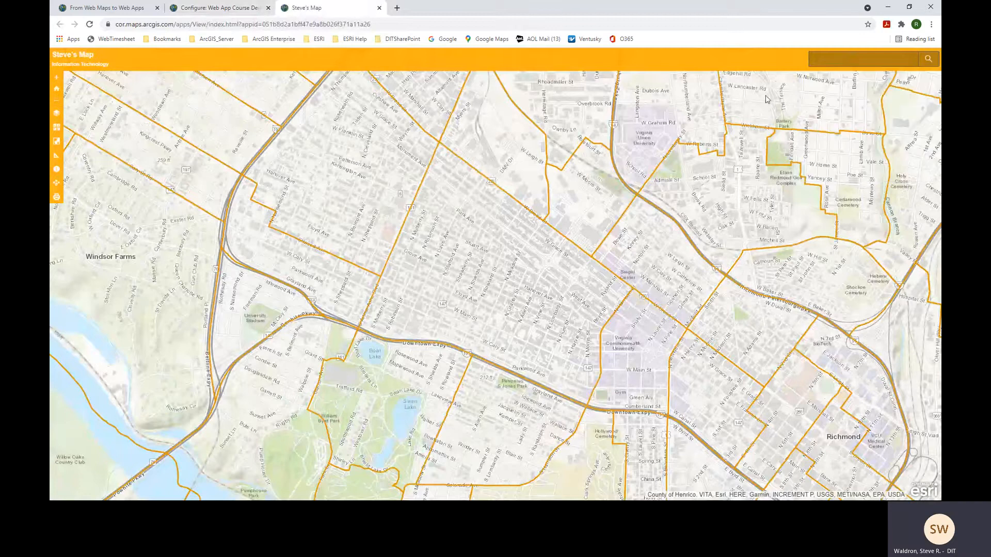
pyautogui.click(380, 8)
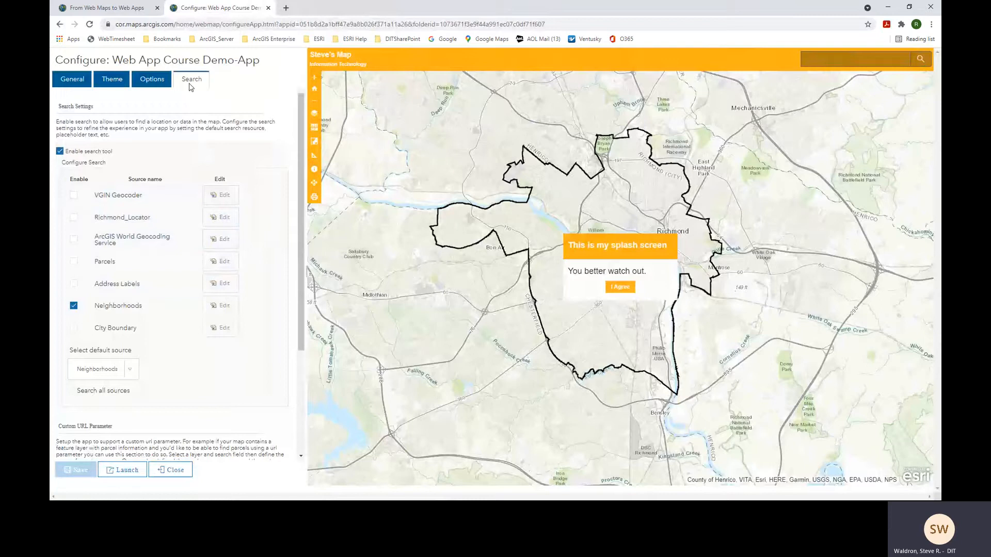
# - Close the configuration and open the Web App Course Demo-App item from My Content
pyautogui.click(173, 475)
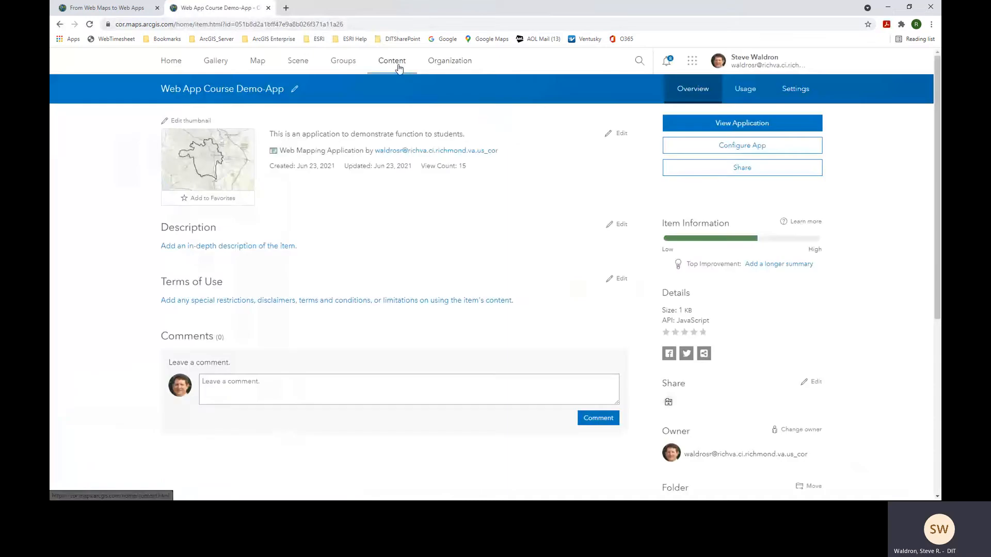
pyautogui.click(399, 67)
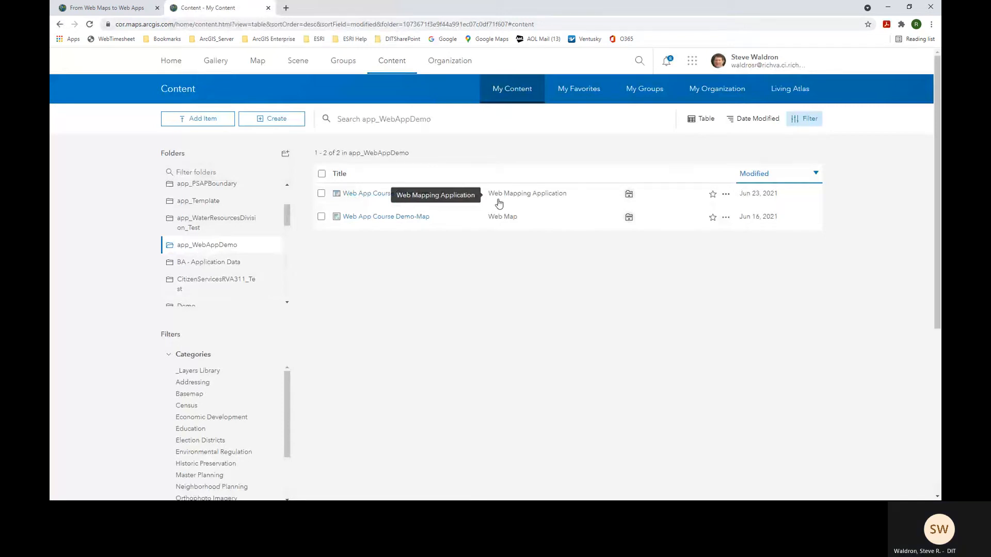
pyautogui.click(388, 196)
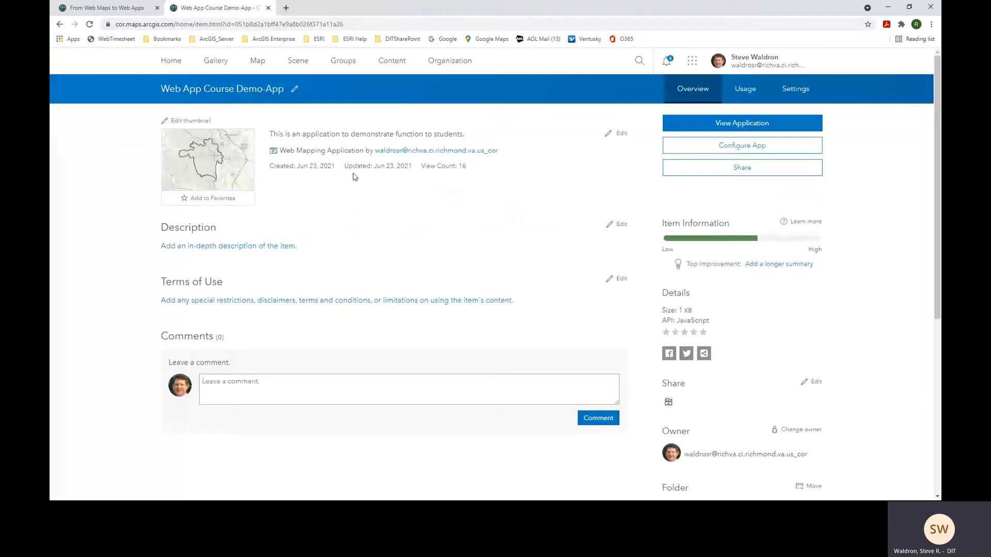
# - Copy the app's URL from the item page, open it in a new tab, then close it
pyautogui.moveTo(204, 152)
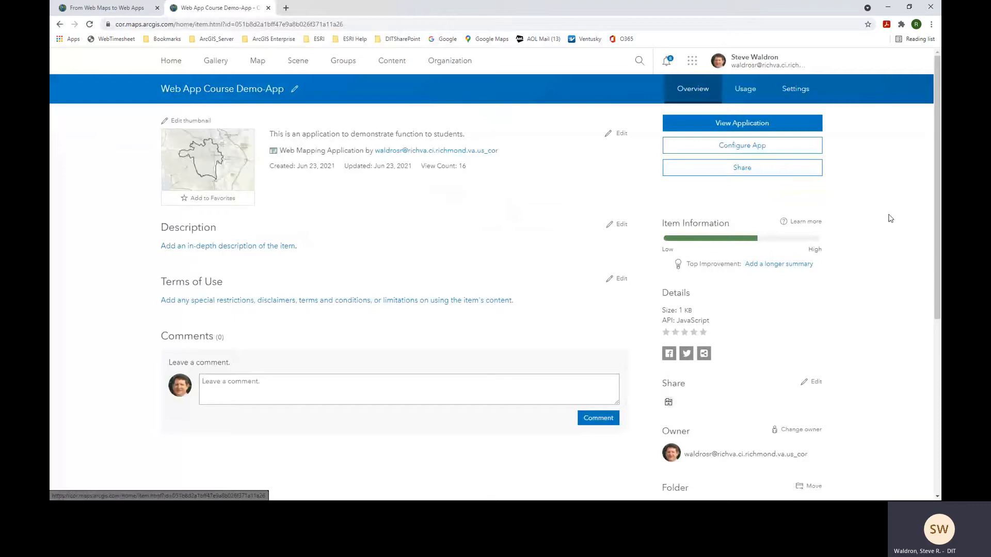
pyautogui.moveTo(936, 147); pyautogui.dragTo(936, 341)
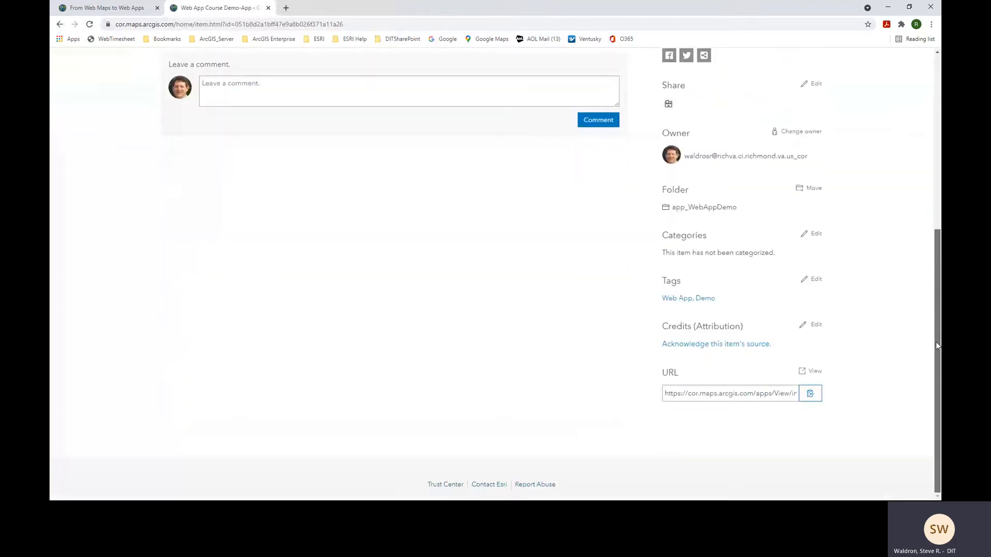
pyautogui.click(811, 396)
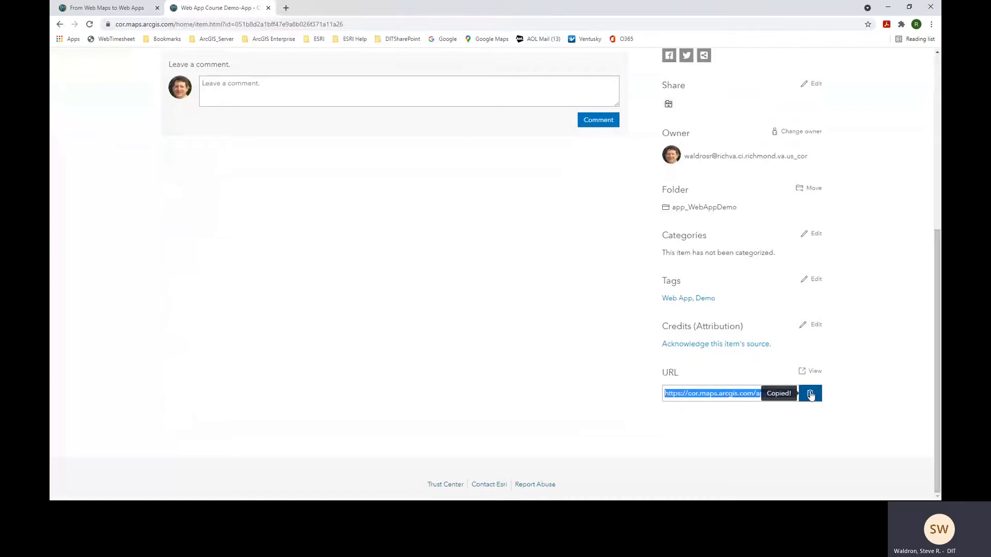
pyautogui.click(286, 8)
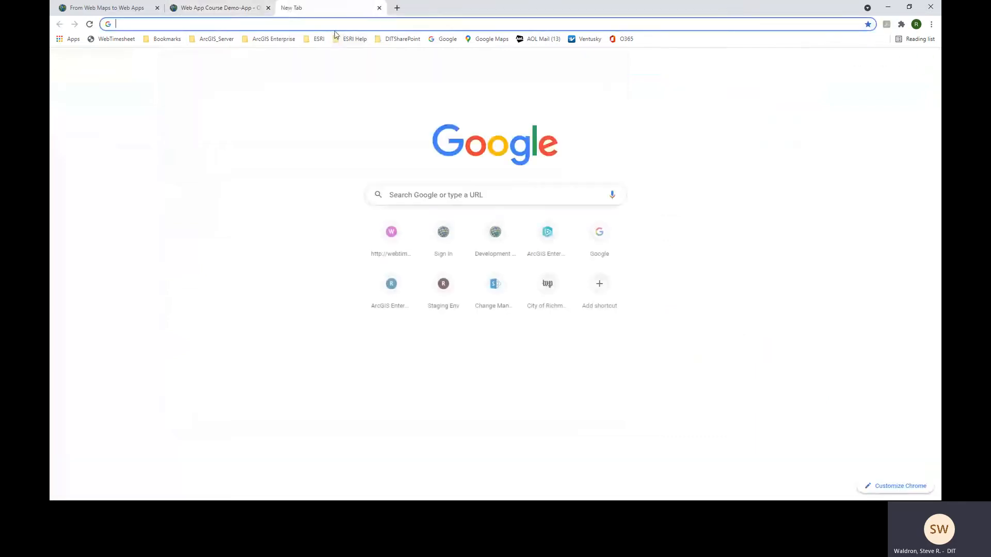
pyautogui.rightClick(336, 25)
pyautogui.click(393, 99)
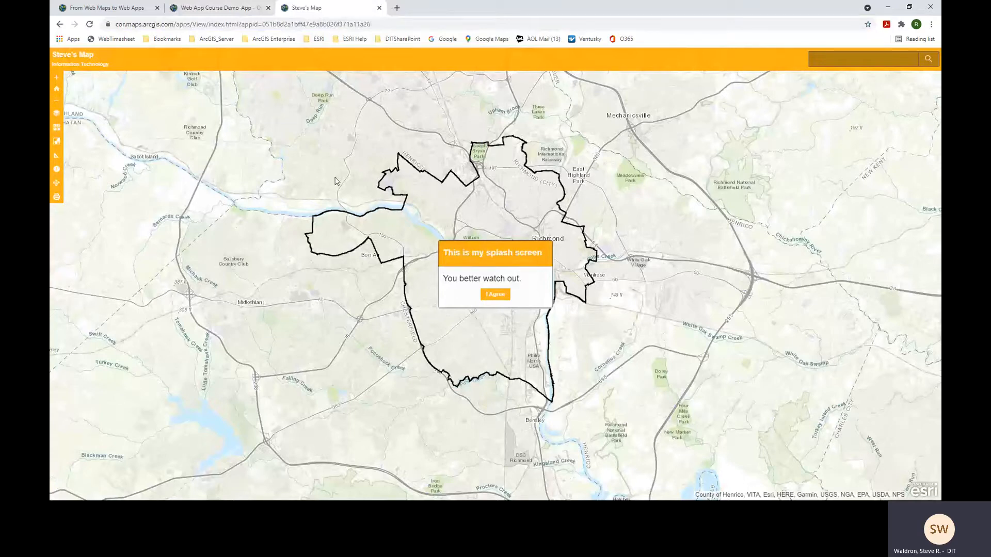
pyautogui.click(380, 8)
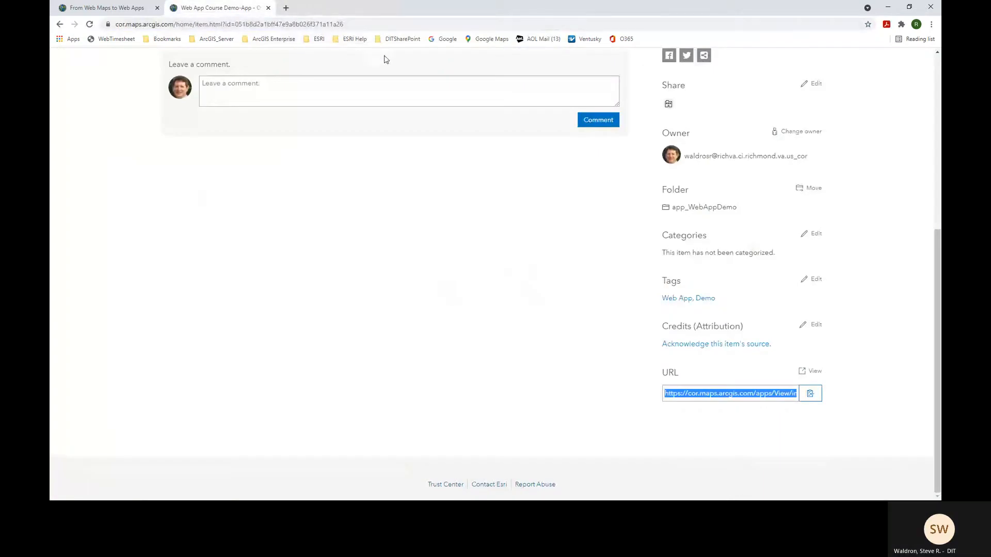
pyautogui.scroll(6, 674, 146)
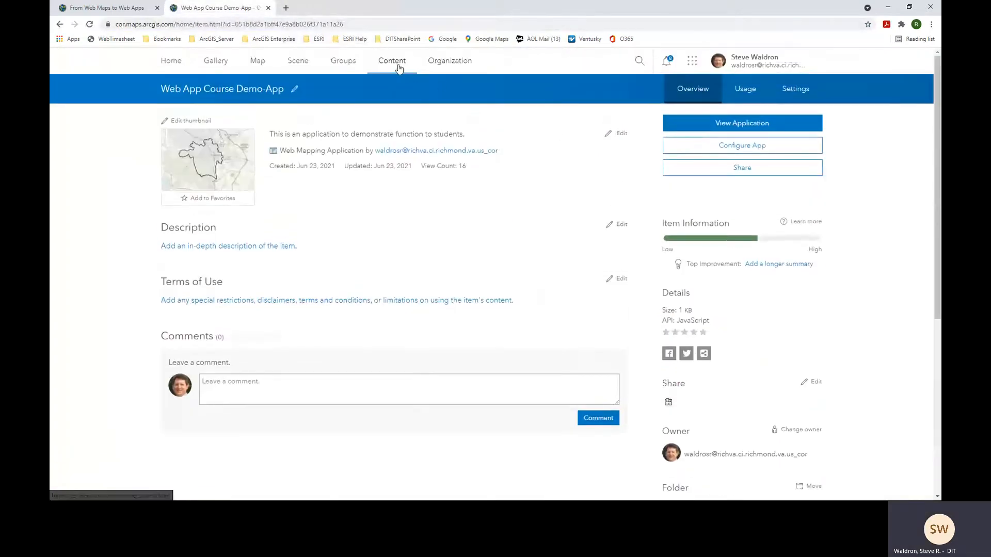
# - Return to My Content, then show slide 8, The Web AppBuilder, in the story map
pyautogui.click(397, 64)
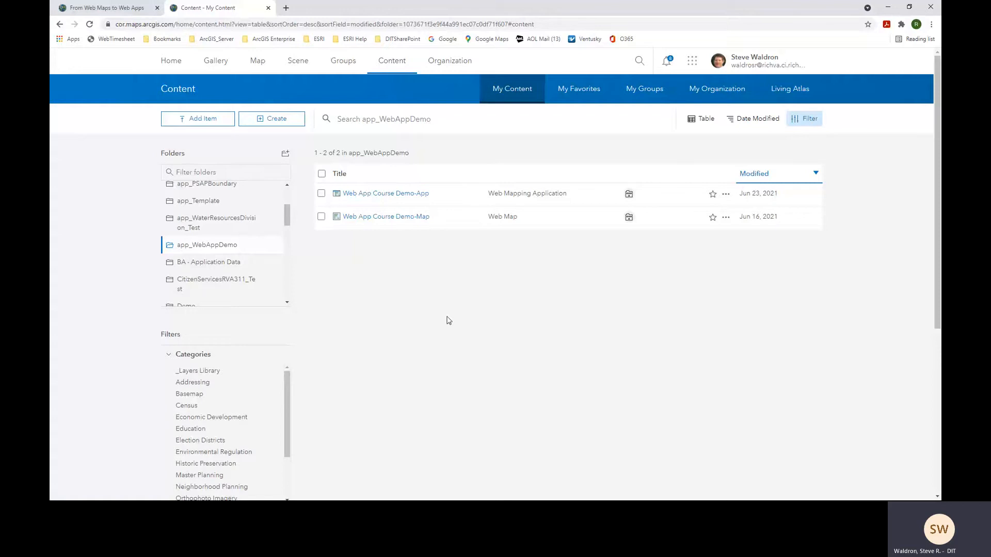
pyautogui.click(122, 12)
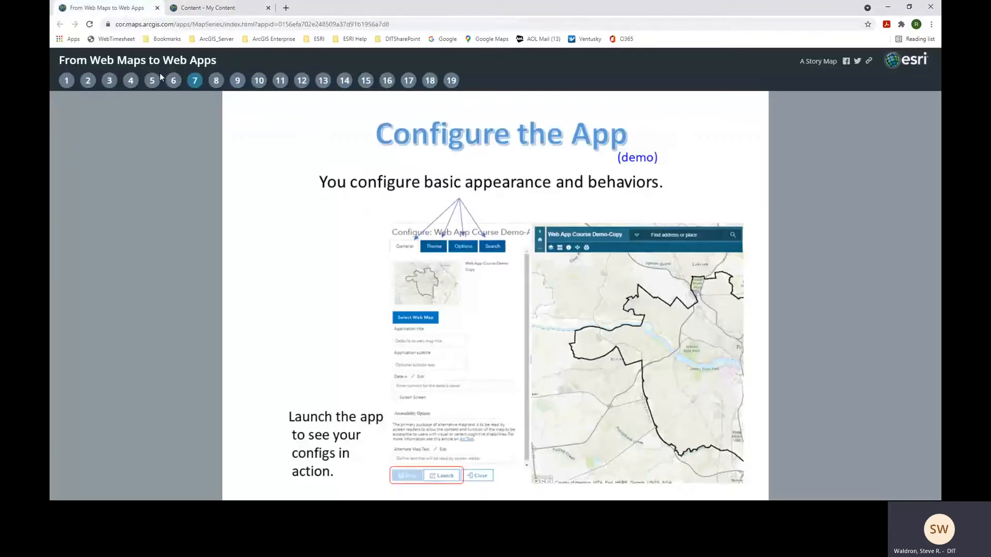
pyautogui.click(217, 83)
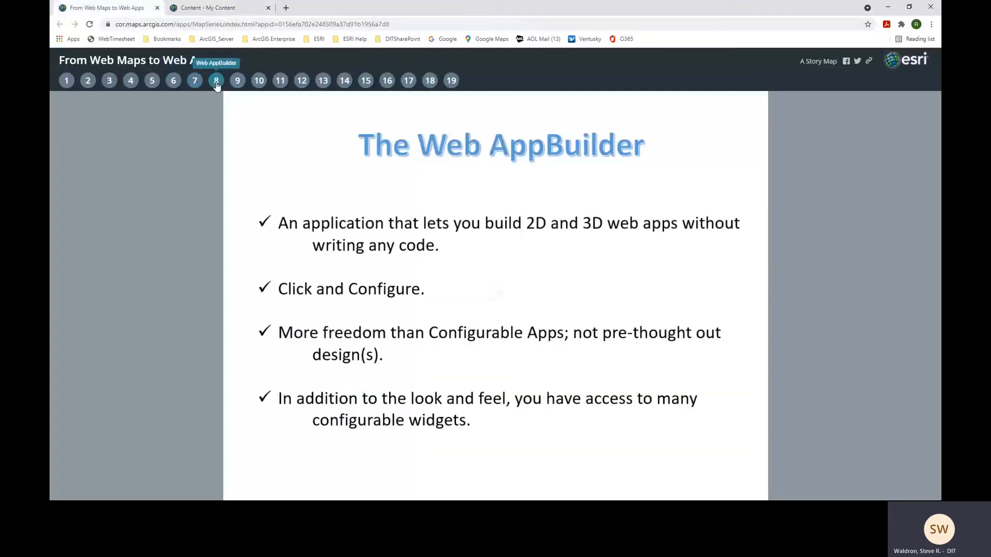
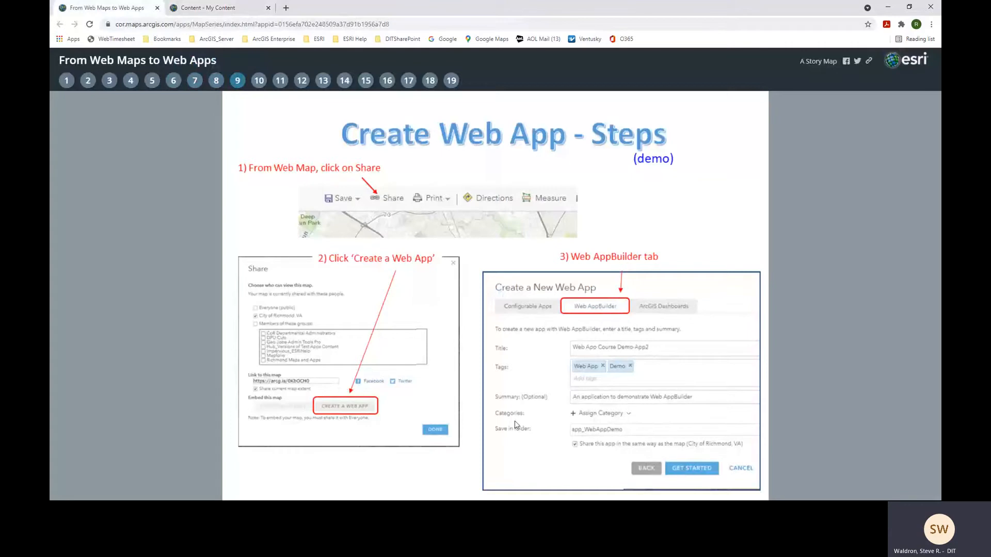
# - From My Content, open Web App Course Demo-Map in Map Viewer Classic, discarding unsaved changes
pyautogui.click(224, 10)
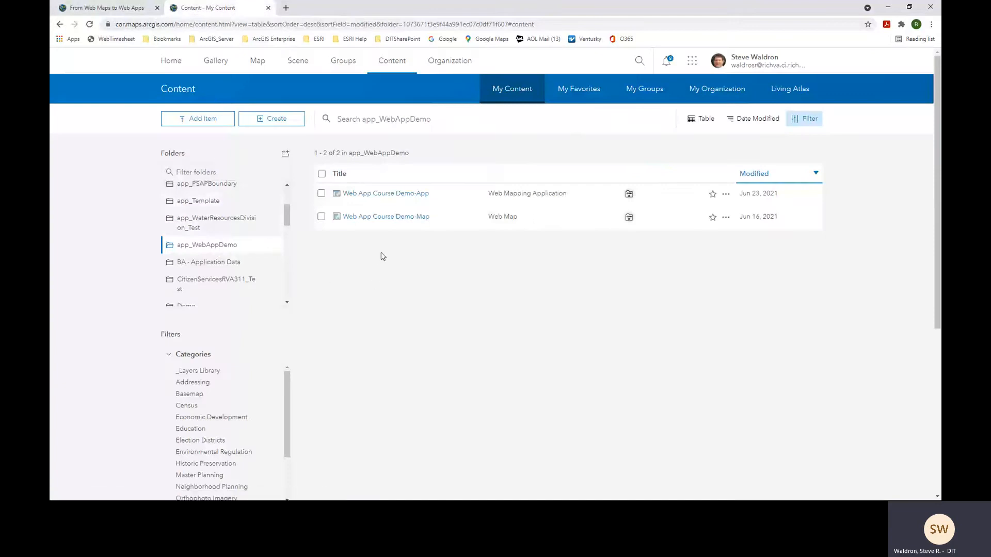
pyautogui.click(395, 222)
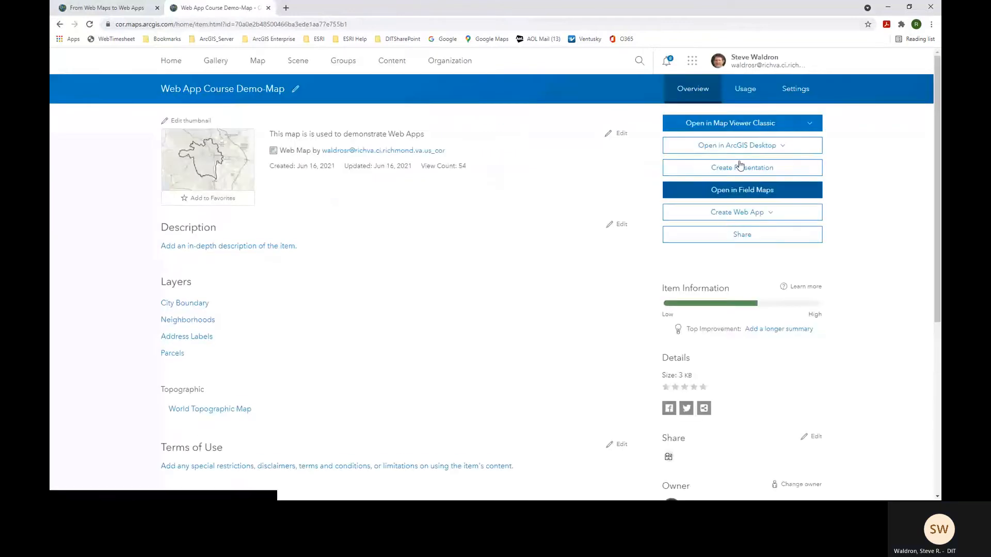
pyautogui.click(738, 126)
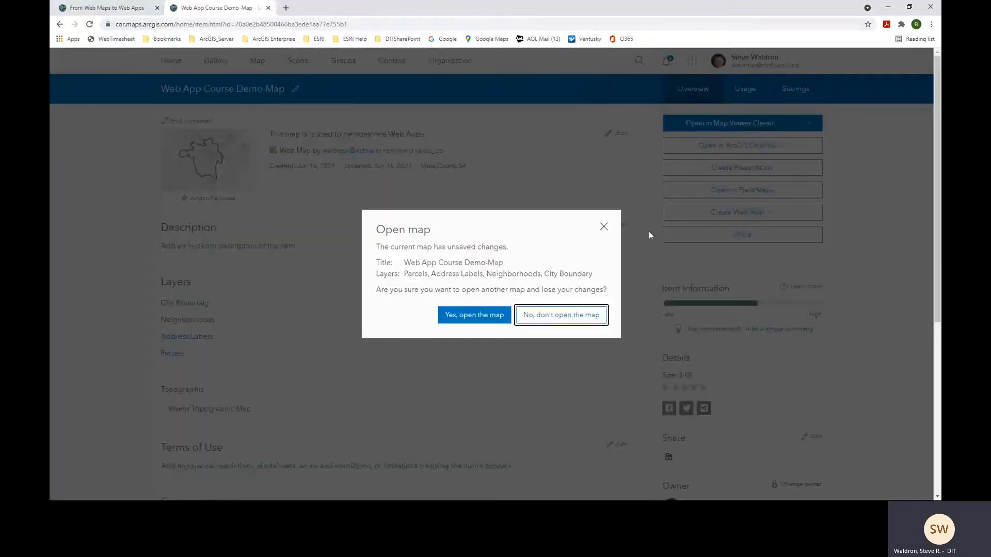
pyautogui.click(487, 316)
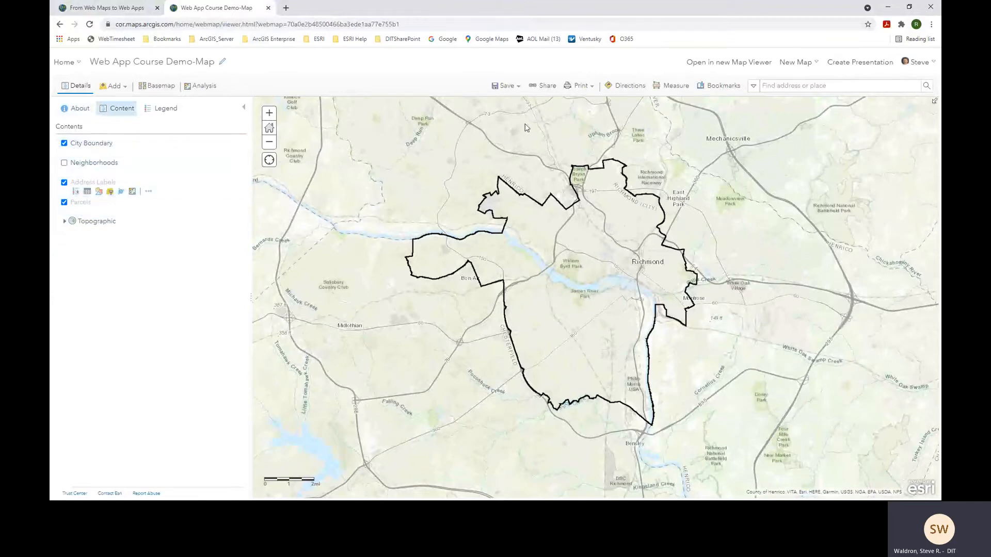
# - From the map's Share options, start a new web app built with Web AppBuilder
pyautogui.click(546, 86)
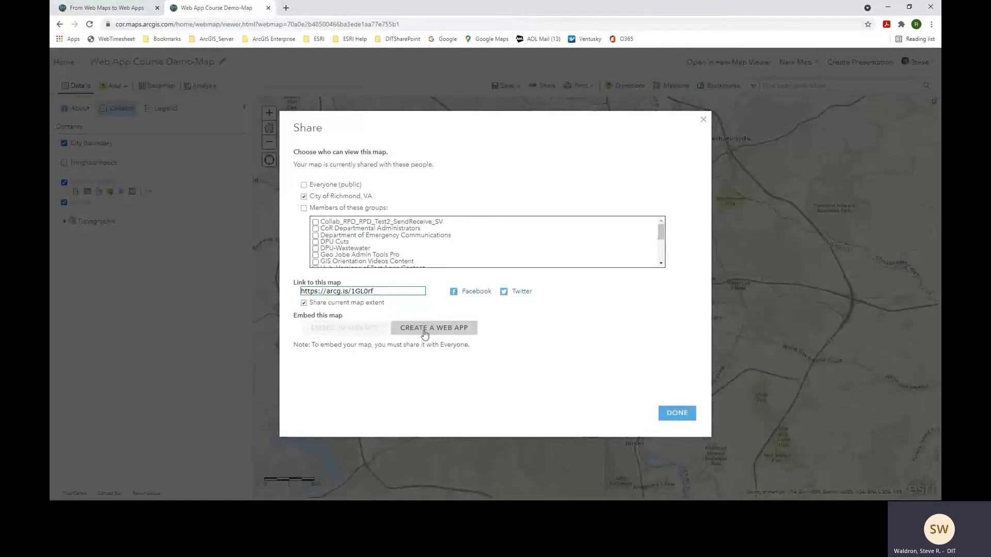
pyautogui.click(442, 330)
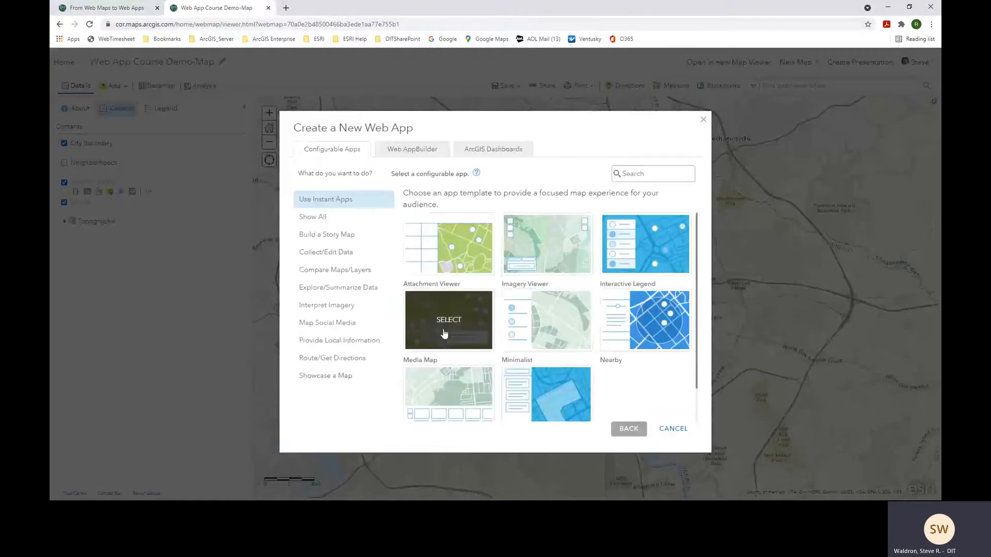
pyautogui.click(411, 154)
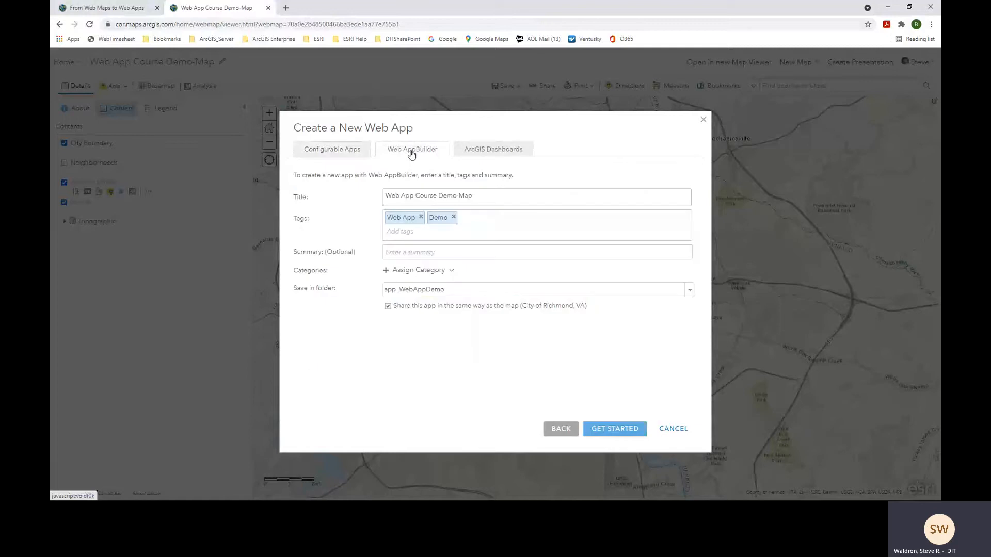
# - Title the app Web App Course Demo-App2, add the summary 'This is a demo app.', and create it
pyautogui.click(483, 198)
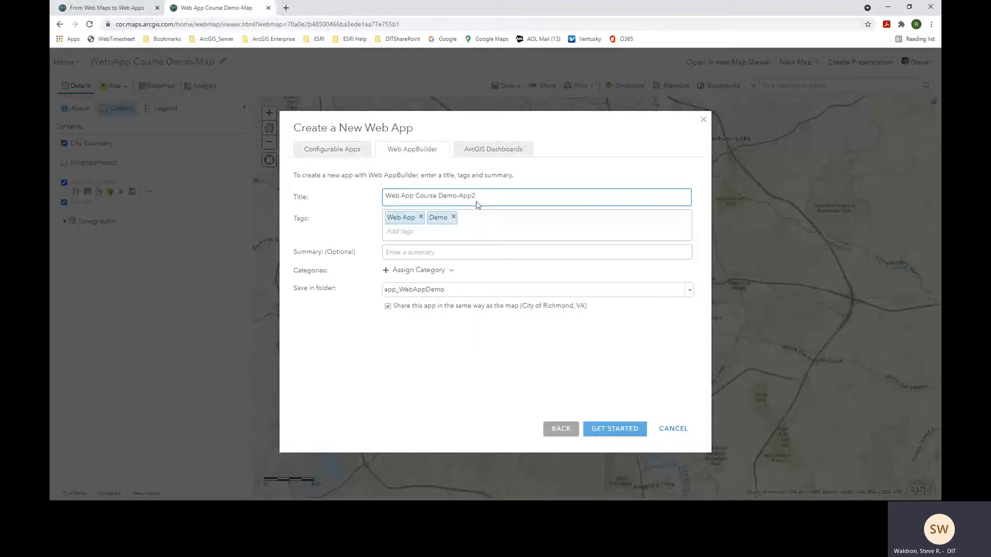
pyautogui.click(471, 255)
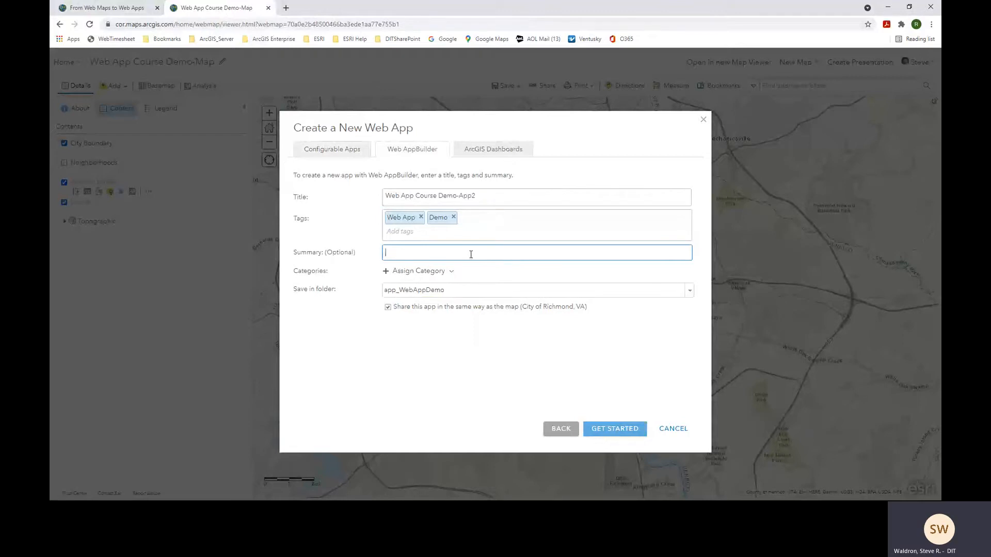
pyautogui.write('Thsi')
pyautogui.press('BackSpace')
pyautogui.write('is is a demo app.')
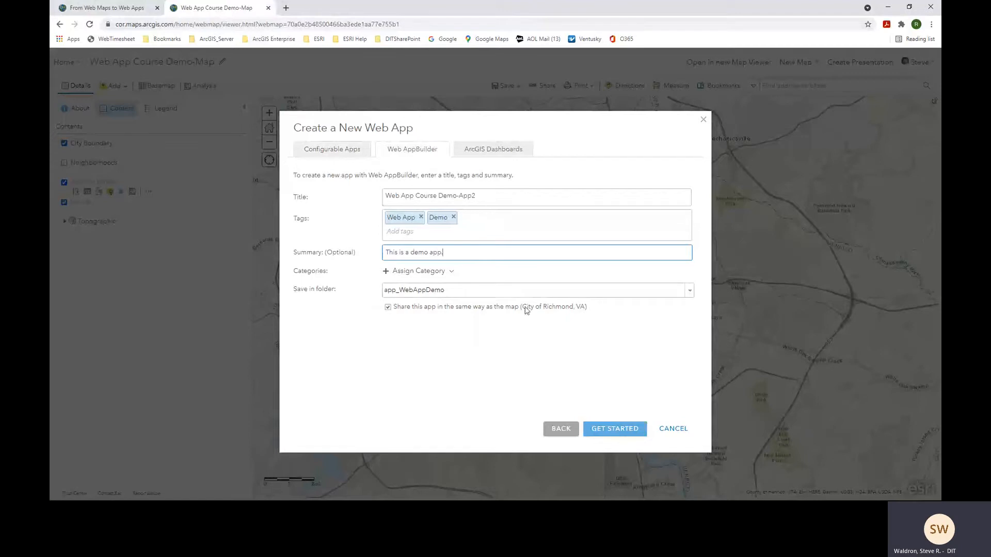
pyautogui.click(626, 432)
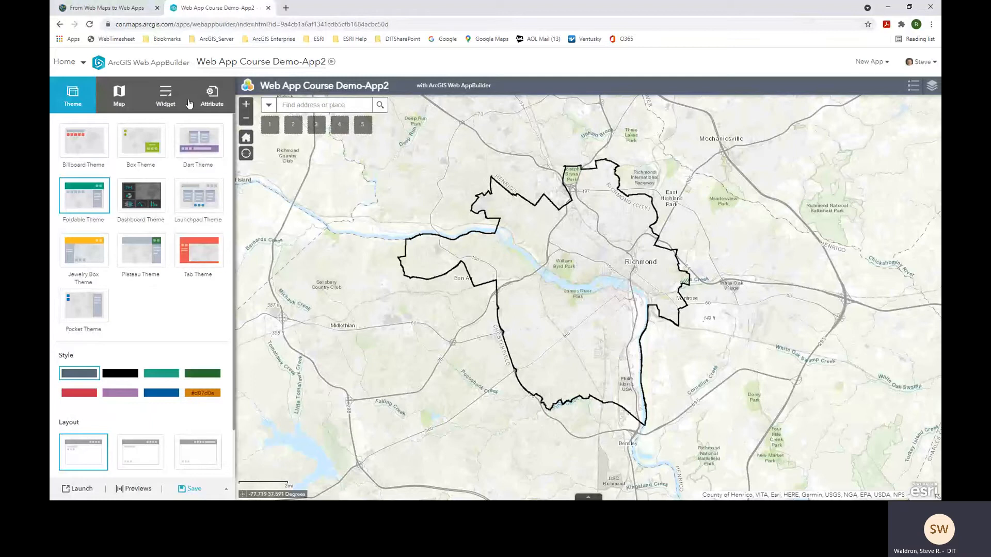
pyautogui.click(115, 10)
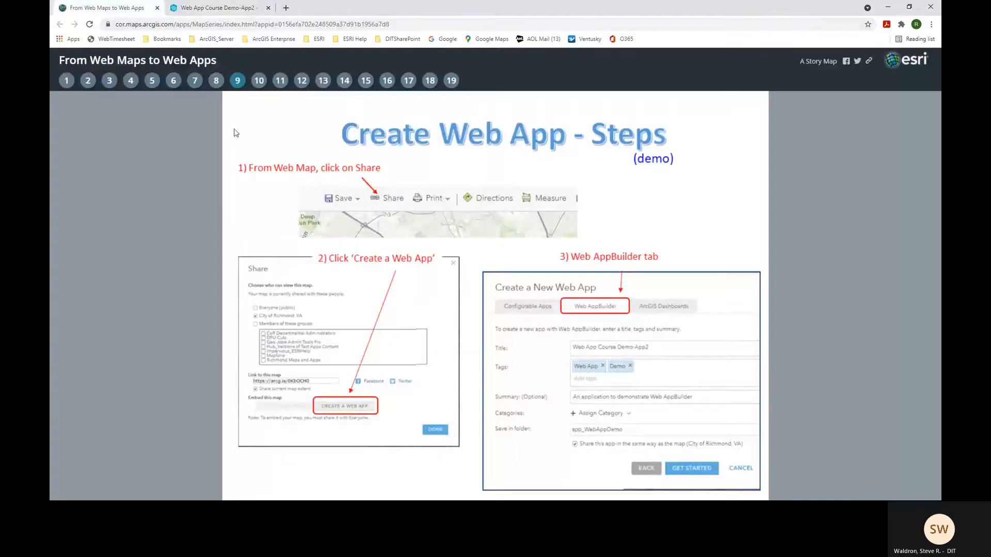
pyautogui.click(258, 84)
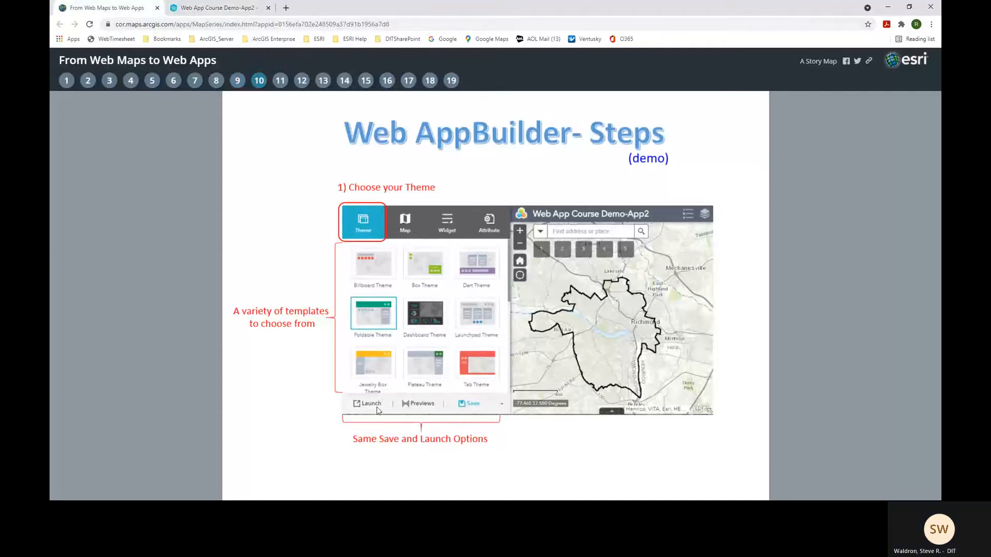
pyautogui.click(227, 11)
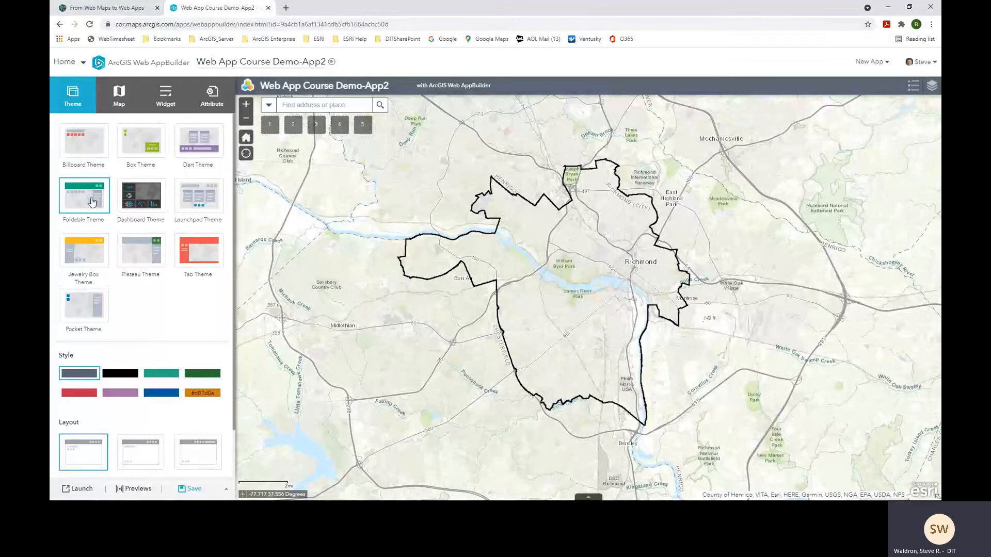
pyautogui.click(86, 148)
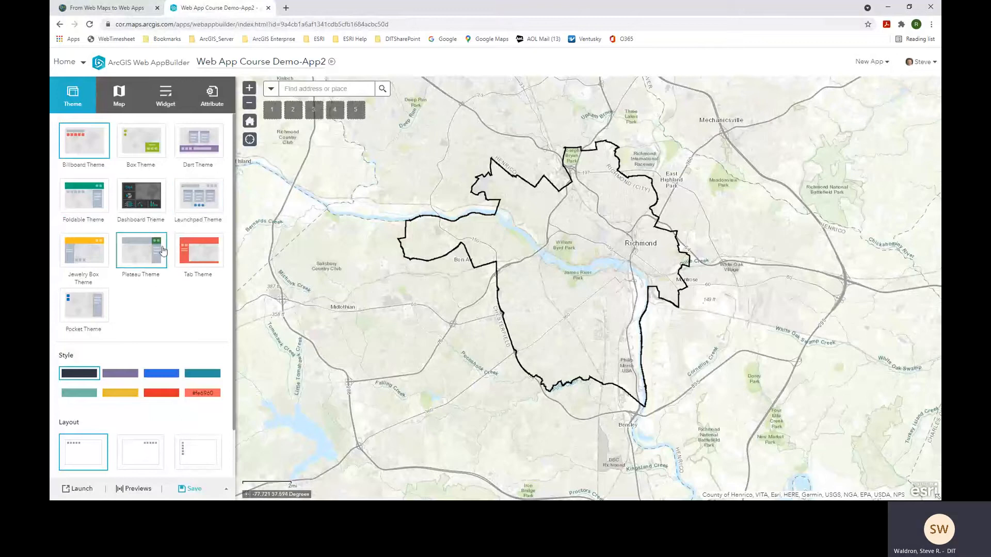
pyautogui.click(200, 200)
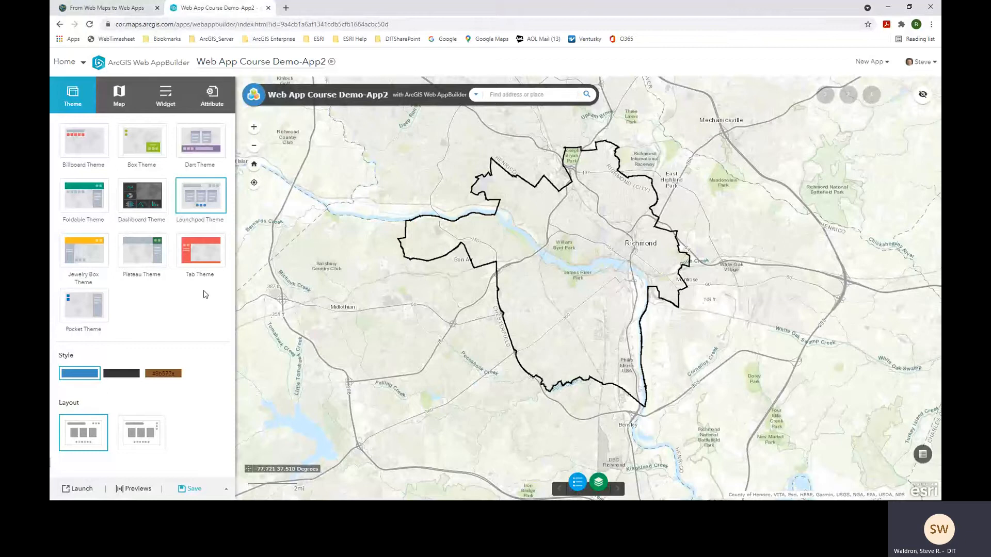
pyautogui.click(196, 257)
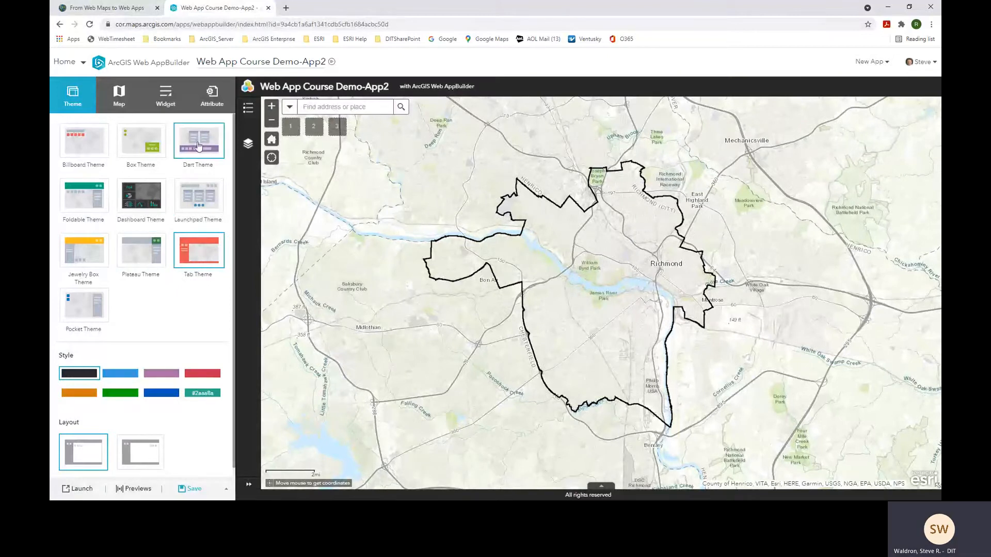
pyautogui.click(81, 206)
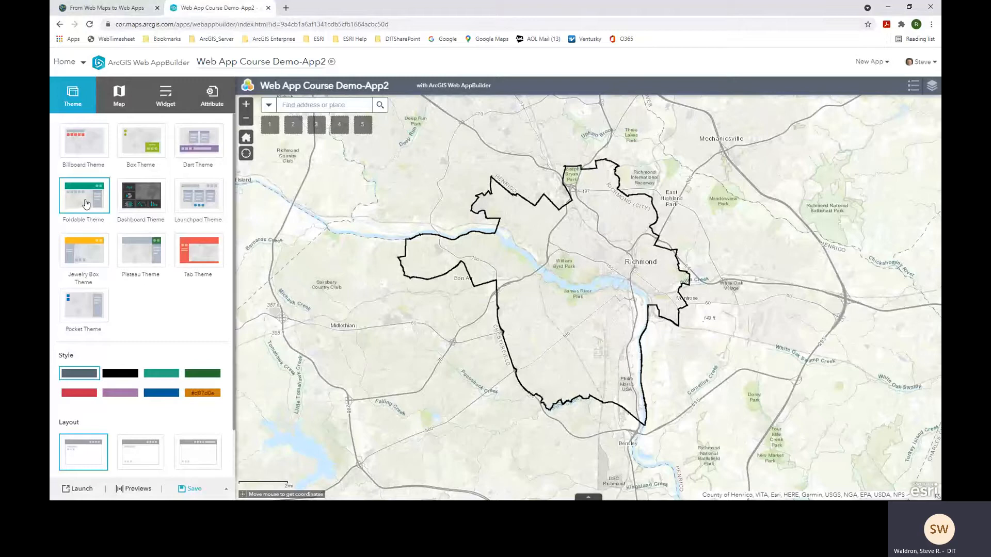
# - Apply the blue style swatch to the app's header
pyautogui.moveTo(234, 331); pyautogui.dragTo(233, 371)
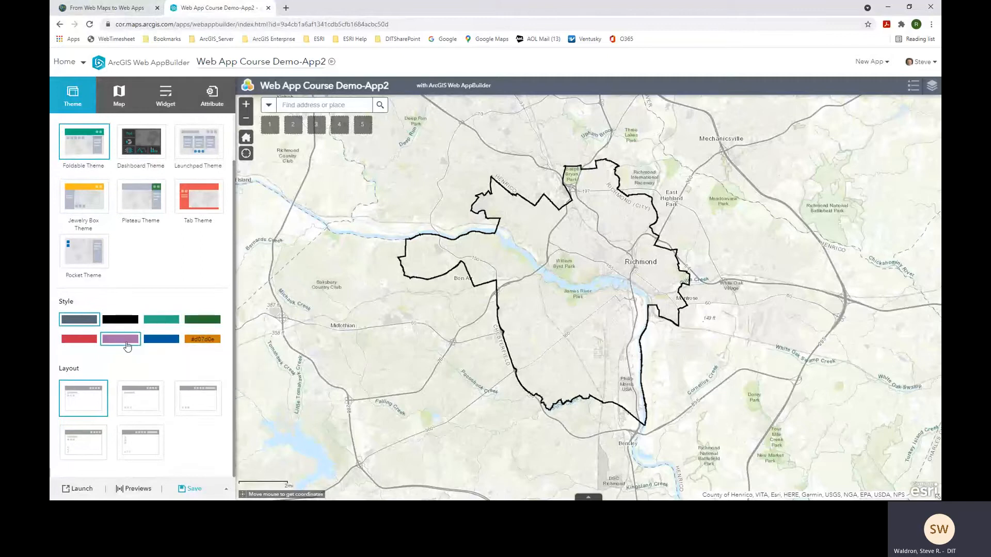
pyautogui.moveTo(202, 343)
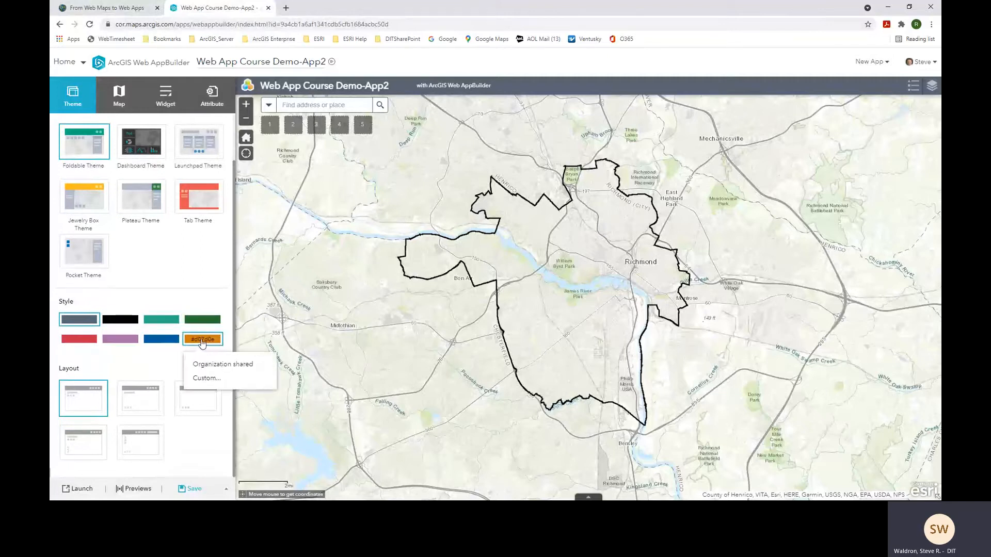
pyautogui.click(154, 340)
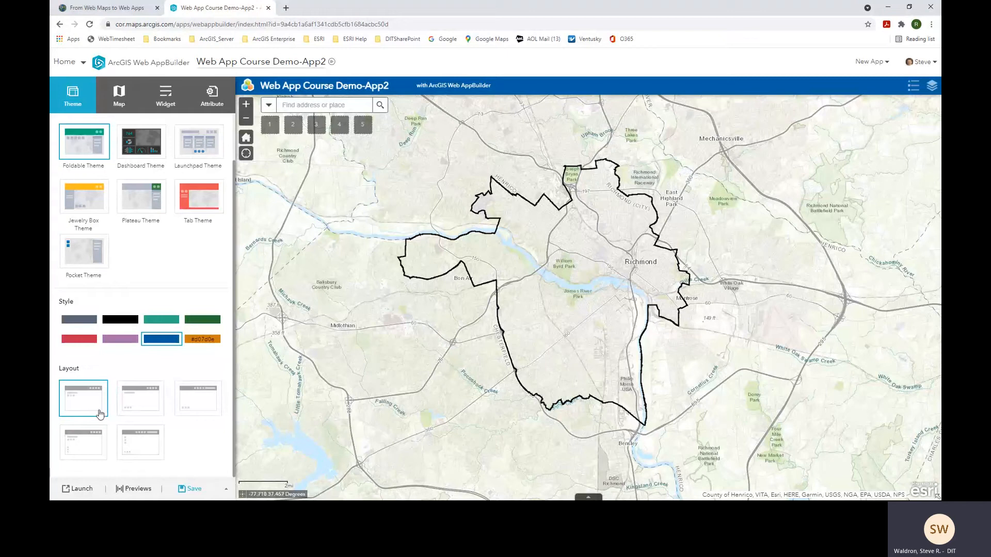
# - Preview other layout arrangements, restore the first layout, and save the app
pyautogui.click(146, 405)
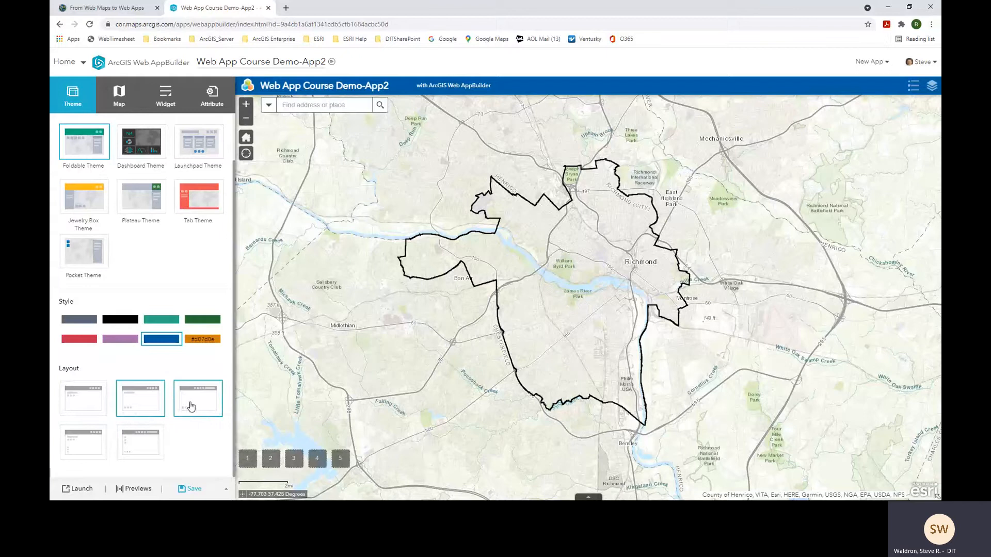
pyautogui.click(91, 449)
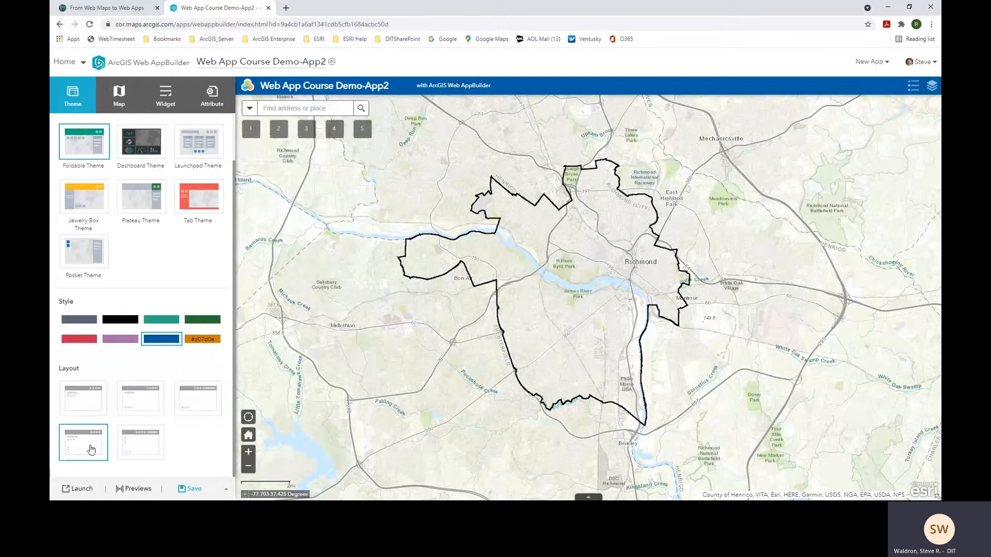
pyautogui.click(82, 407)
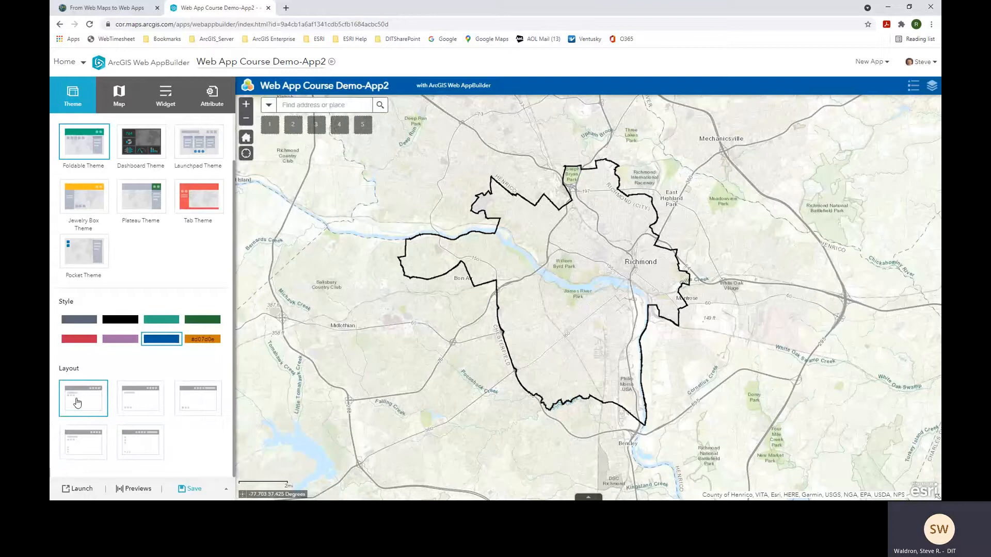
pyautogui.click(186, 491)
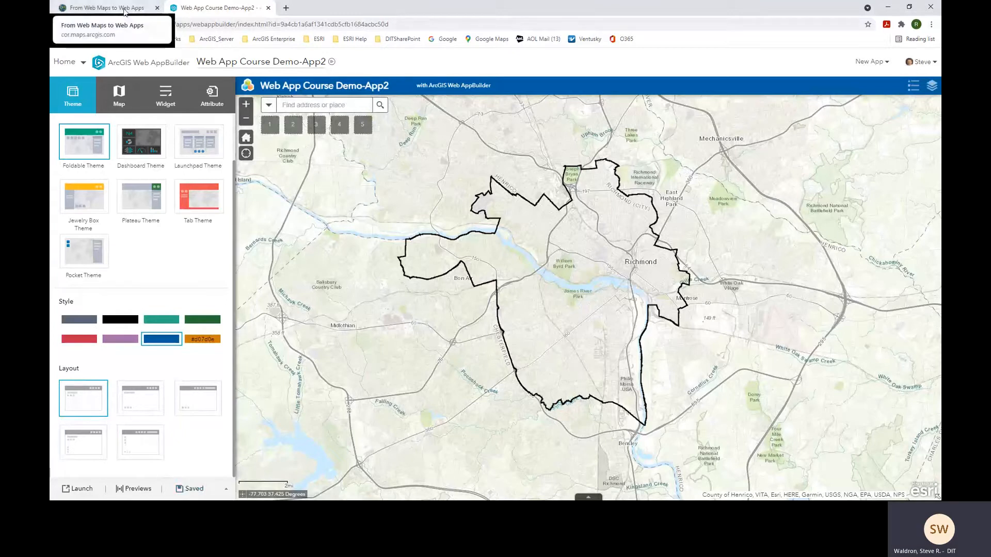
# - In the story map, advance past slide 11 on choosing the web map to slide 12, Widgets
pyautogui.click(125, 9)
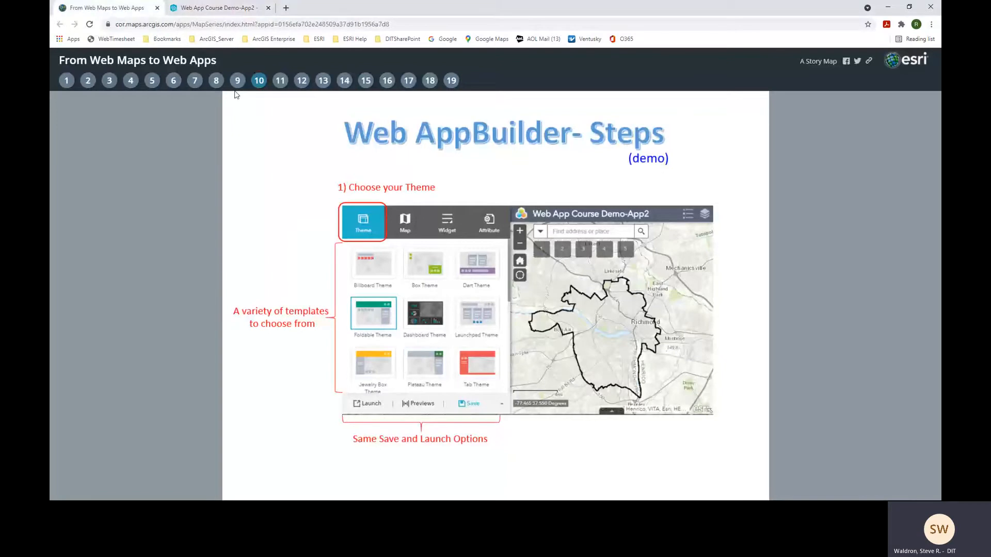
pyautogui.click(279, 80)
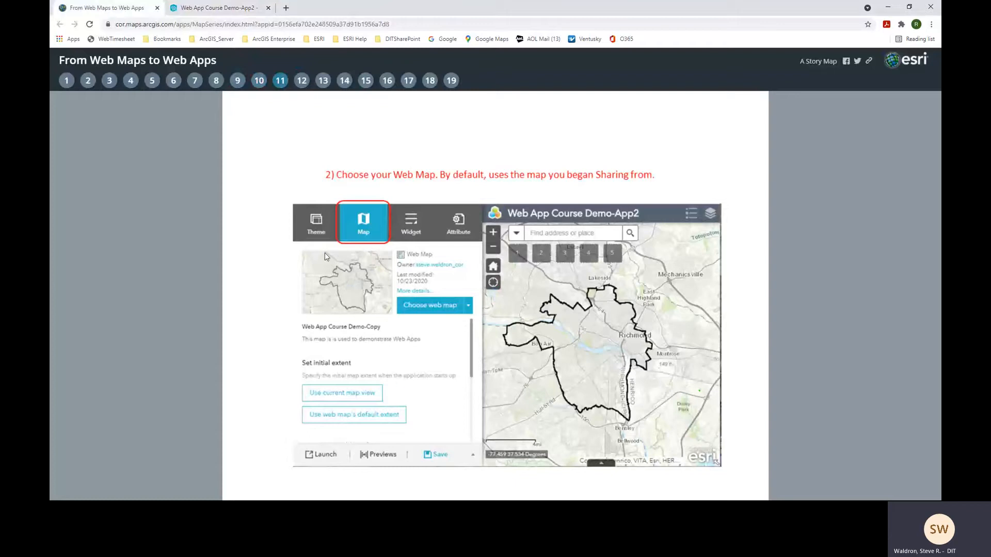
pyautogui.click(302, 81)
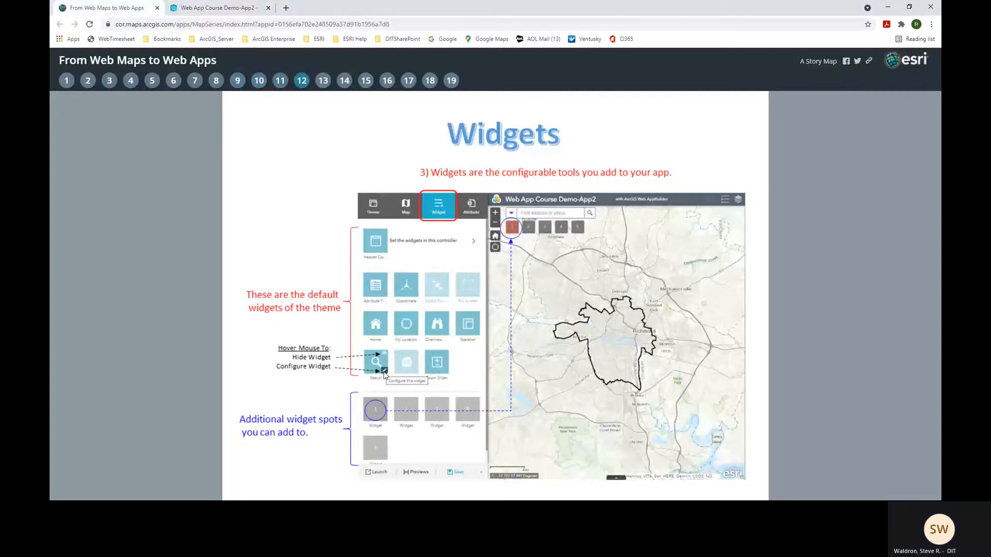
# - Show the app's widget settings and turn off the My Location widget
pyautogui.click(230, 14)
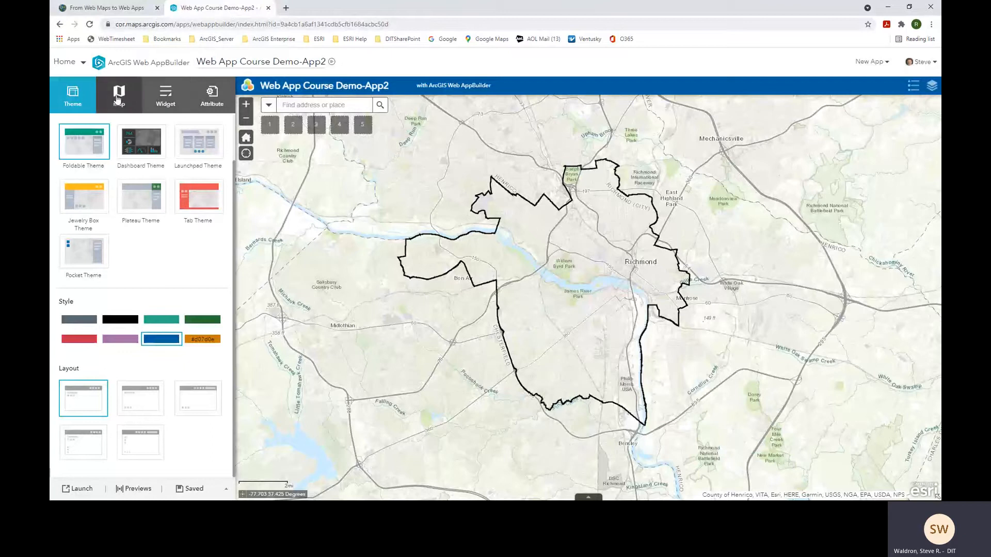
pyautogui.click(165, 96)
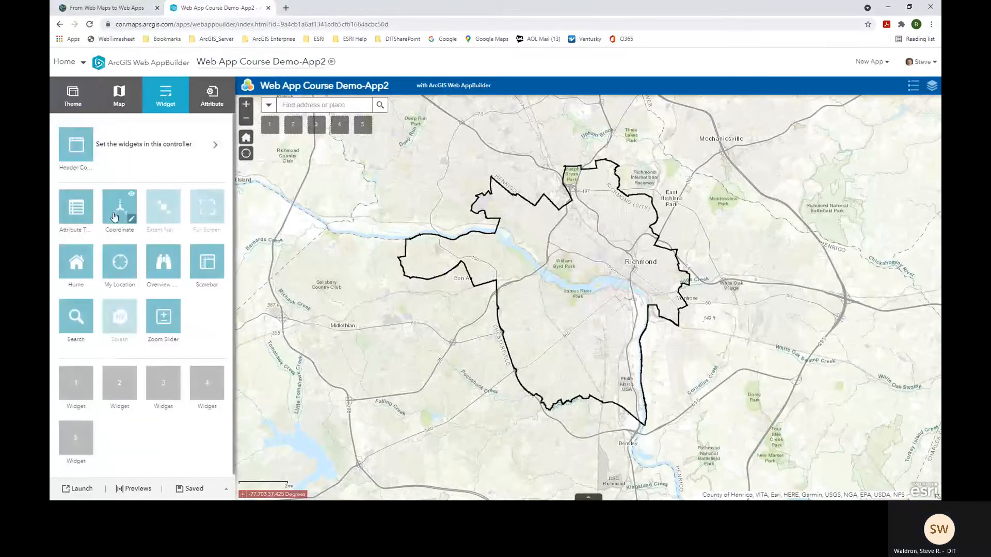
pyautogui.moveTo(80, 214)
pyautogui.moveTo(80, 266)
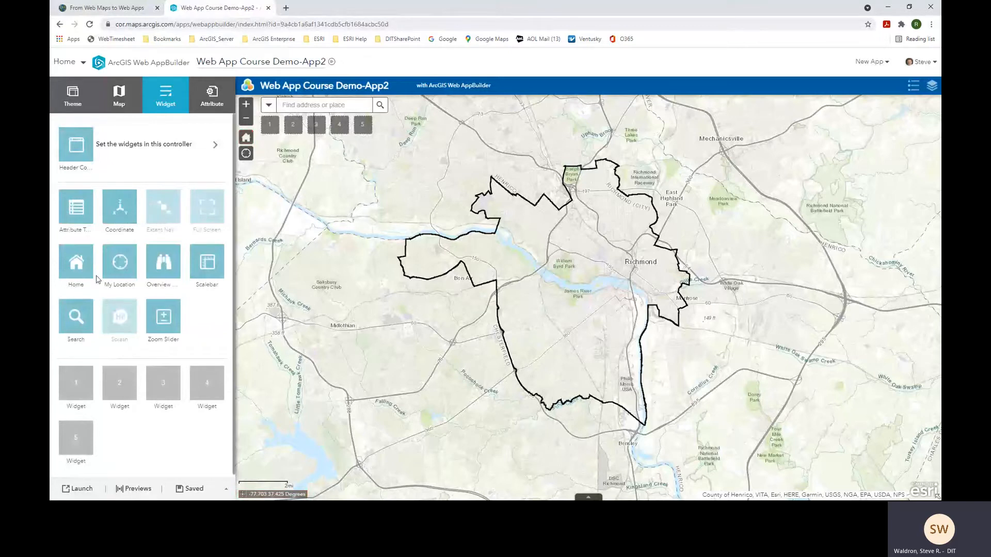
pyautogui.moveTo(120, 270)
pyautogui.click(131, 252)
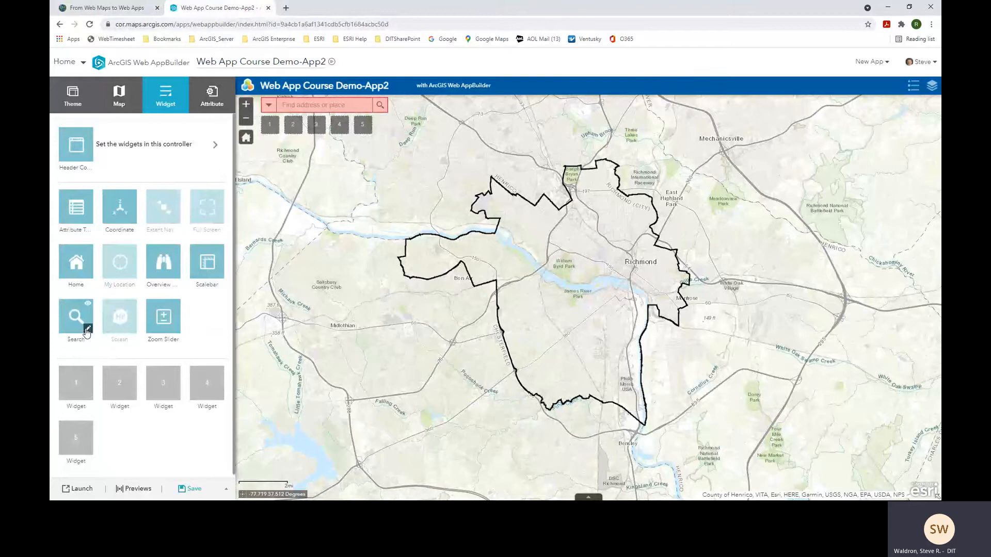
# - In the Search widget, remove the VGIN Geocoder and ArcGIS World Geocoding sources
pyautogui.click(88, 329)
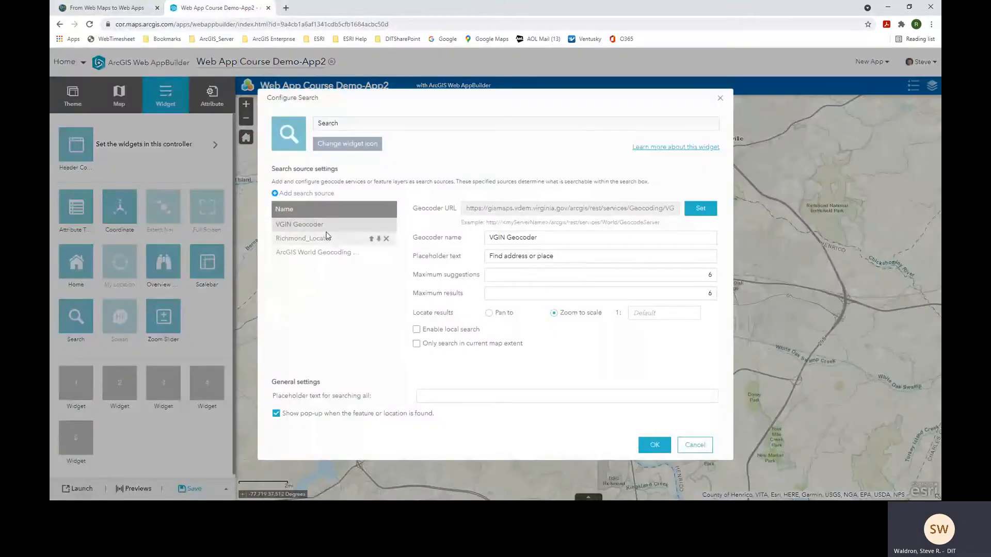
pyautogui.moveTo(336, 226)
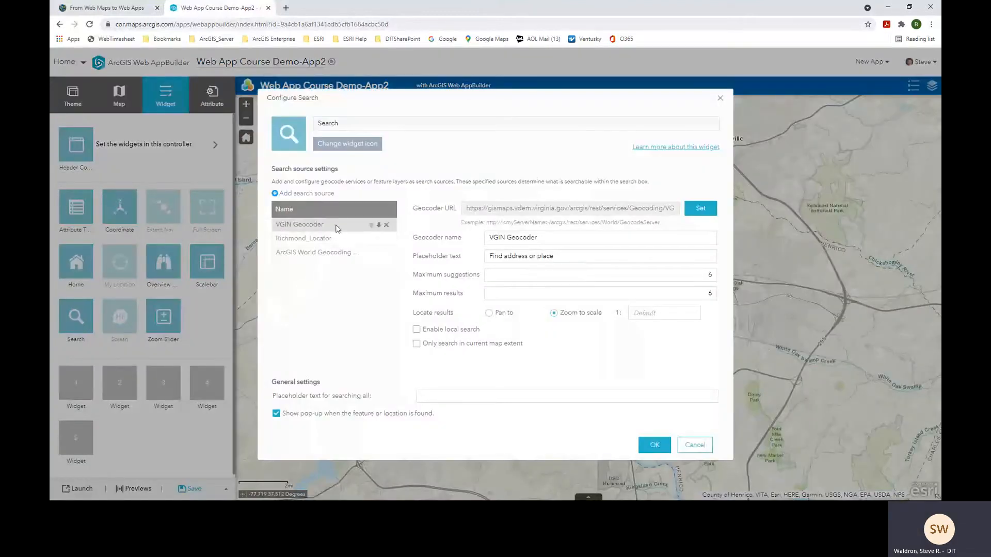
pyautogui.click(387, 226)
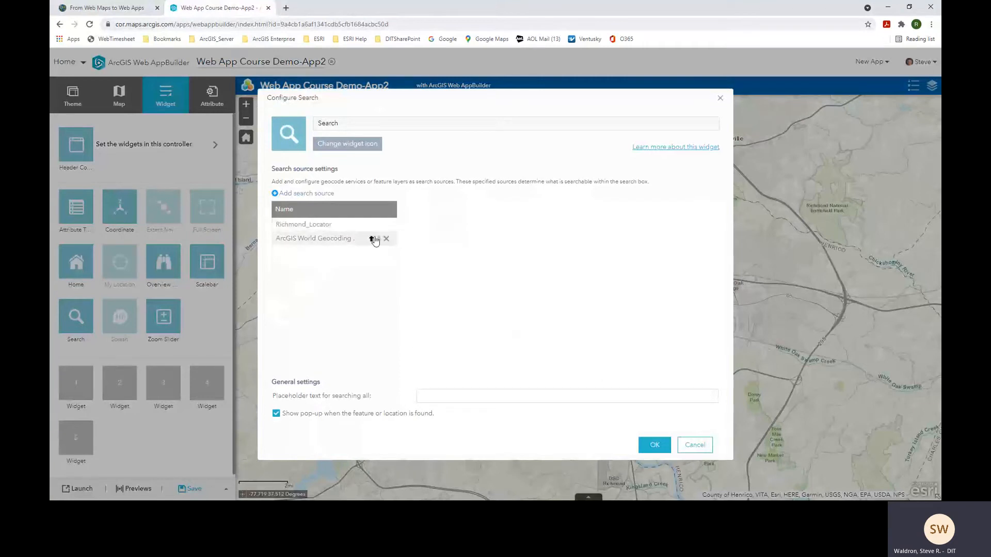
pyautogui.click(386, 240)
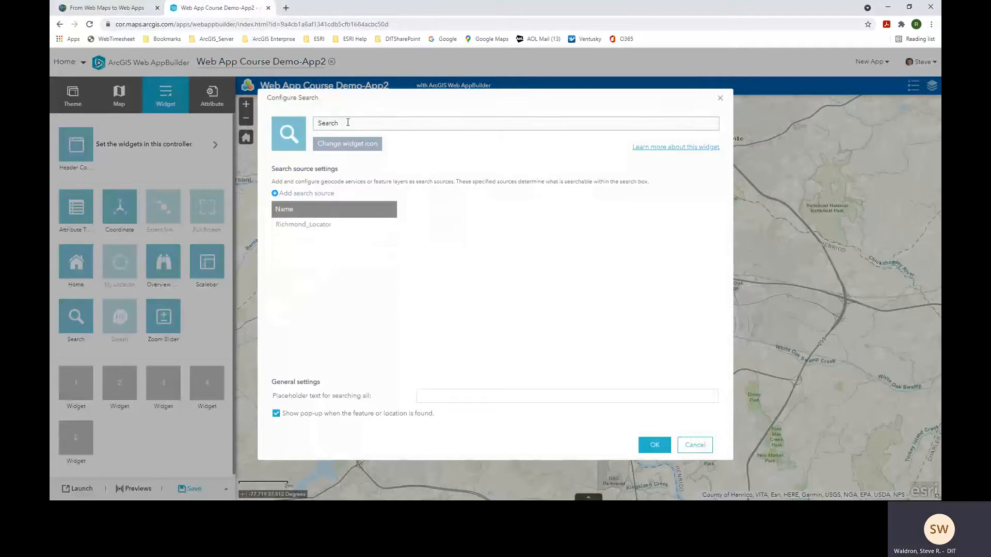
# - Set Richmond_Locator's placeholder text to 'Let's Find A Location' and confirm
pyautogui.moveTo(348, 122); pyautogui.dragTo(308, 128)
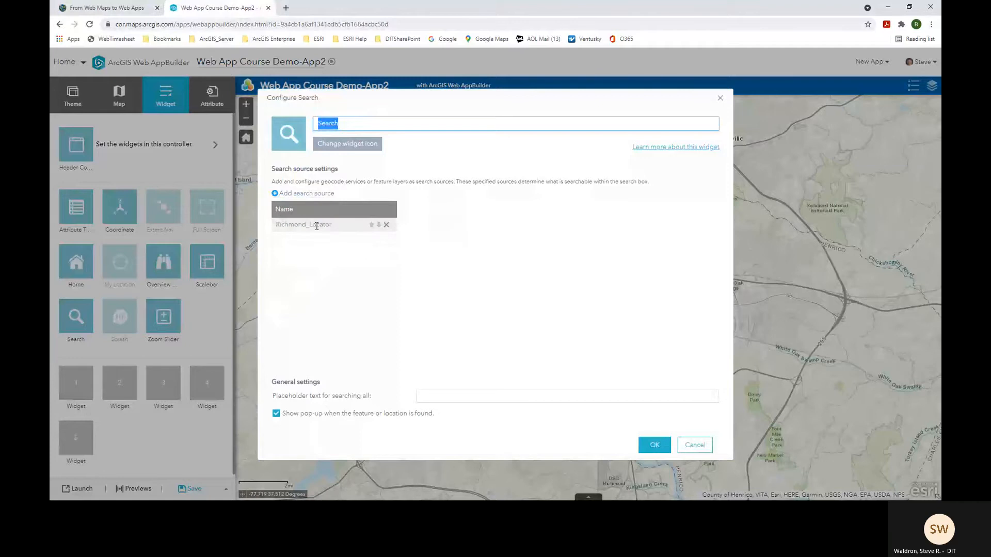
pyautogui.click(316, 225)
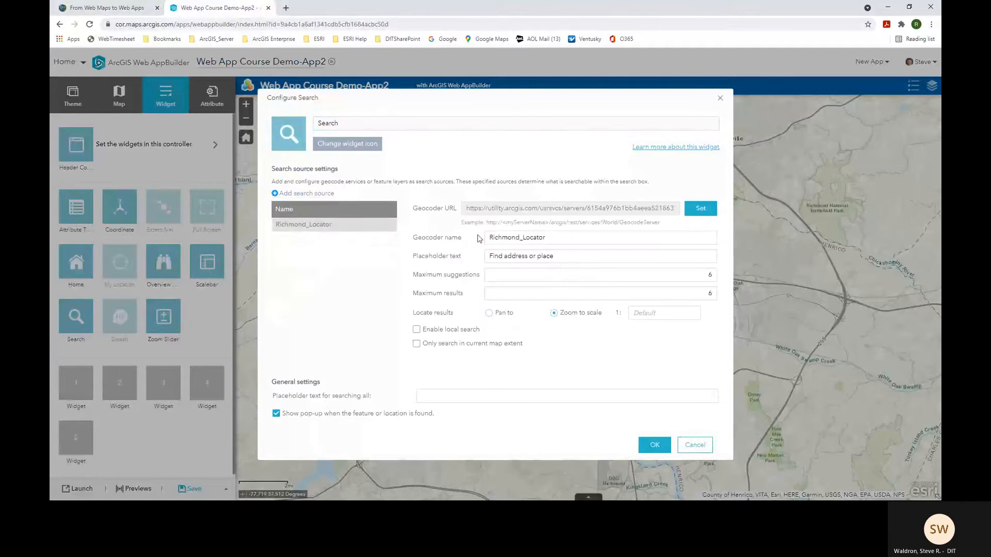
pyautogui.moveTo(560, 258); pyautogui.dragTo(488, 258)
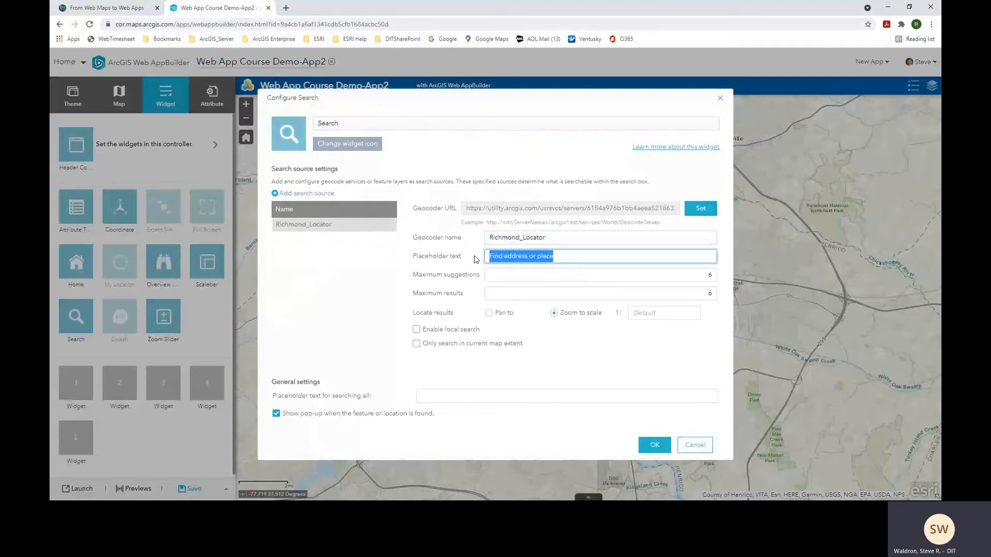
pyautogui.write("Let's Find ")
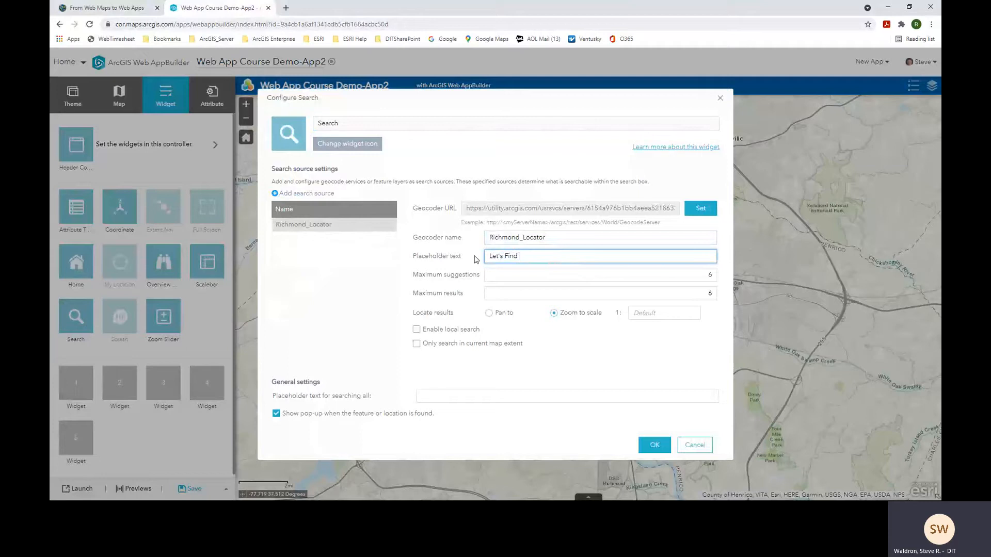
pyautogui.write('A Location')
pyautogui.click(655, 445)
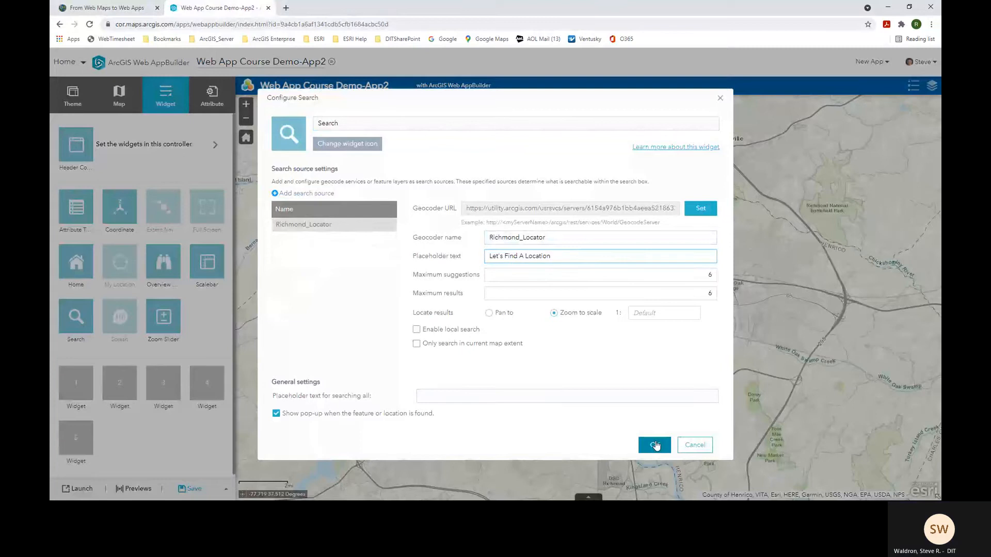
# - Save the app, launch it in a new tab to test the search box, then close it
pyautogui.click(193, 490)
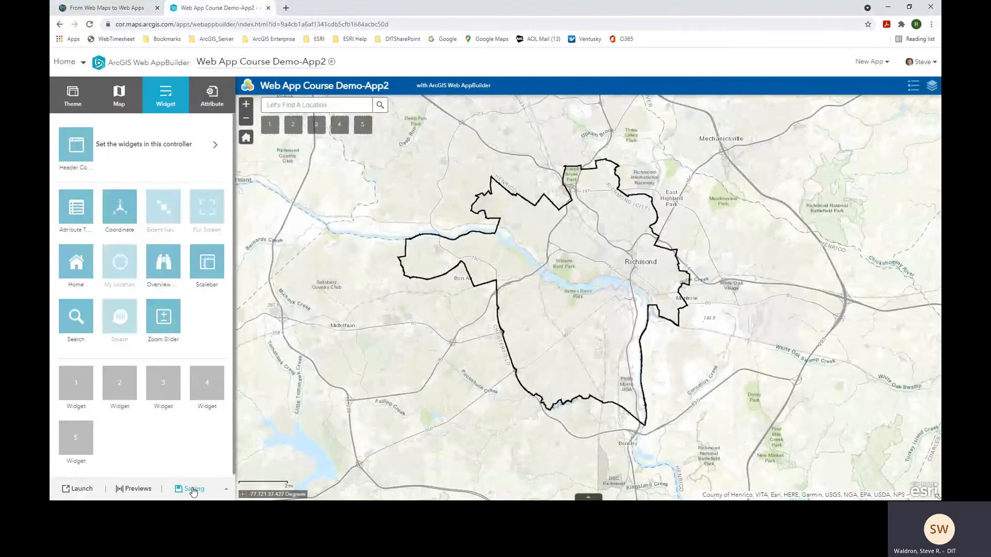
pyautogui.click(80, 491)
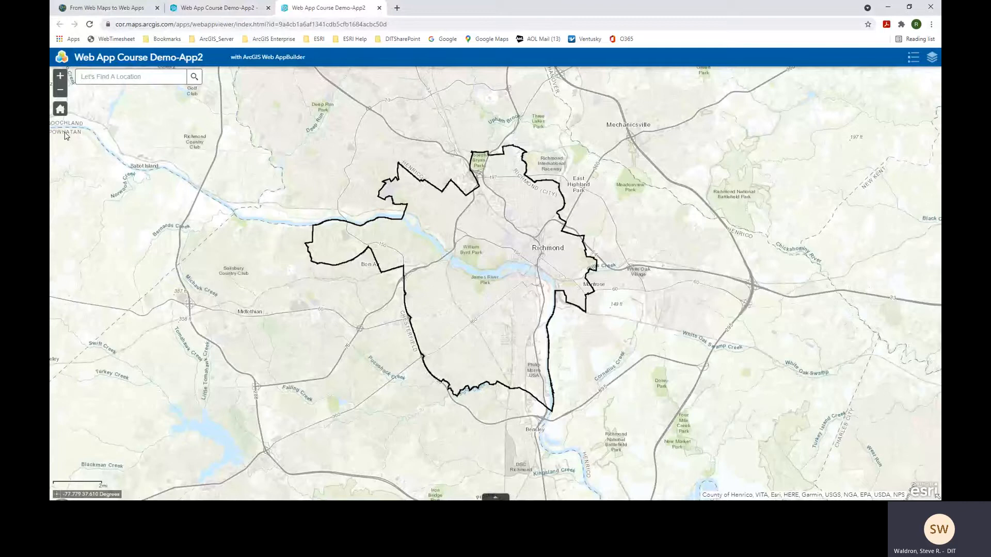
pyautogui.click(380, 9)
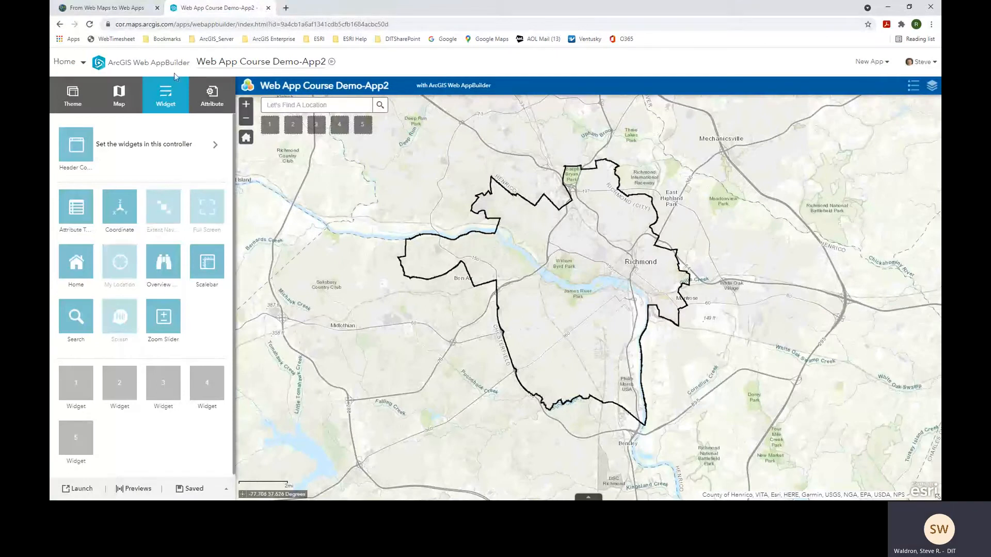
pyautogui.click(109, 8)
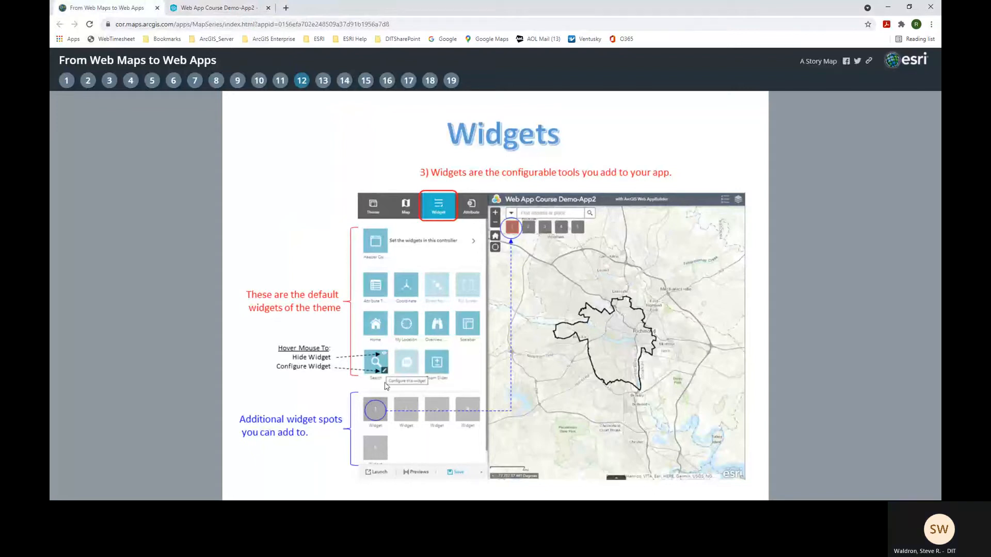
pyautogui.click(217, 10)
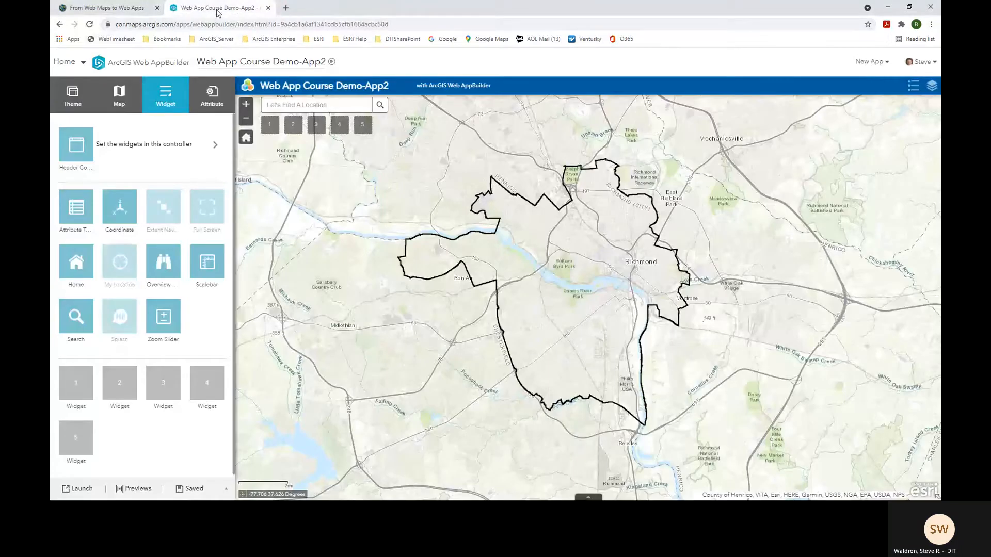
pyautogui.click(136, 9)
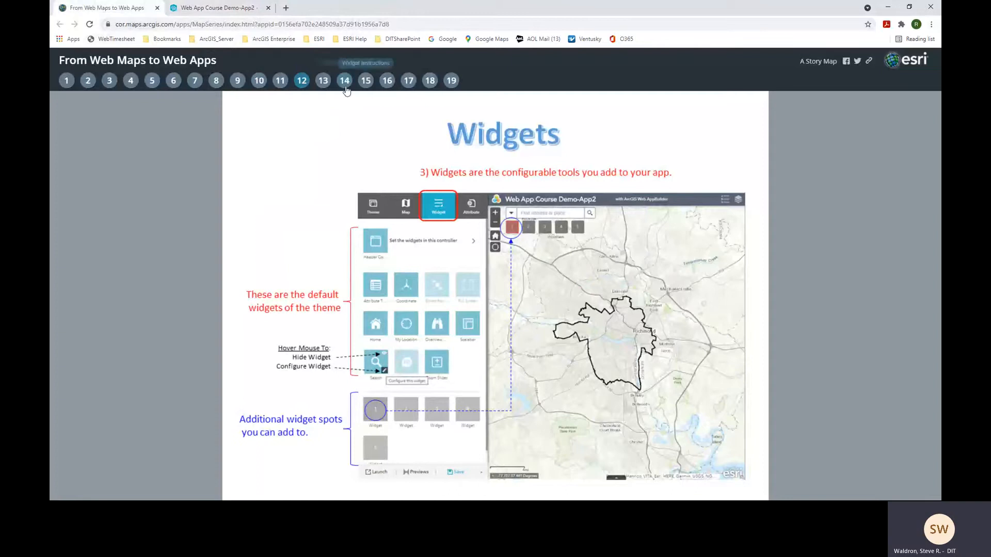
pyautogui.click(323, 82)
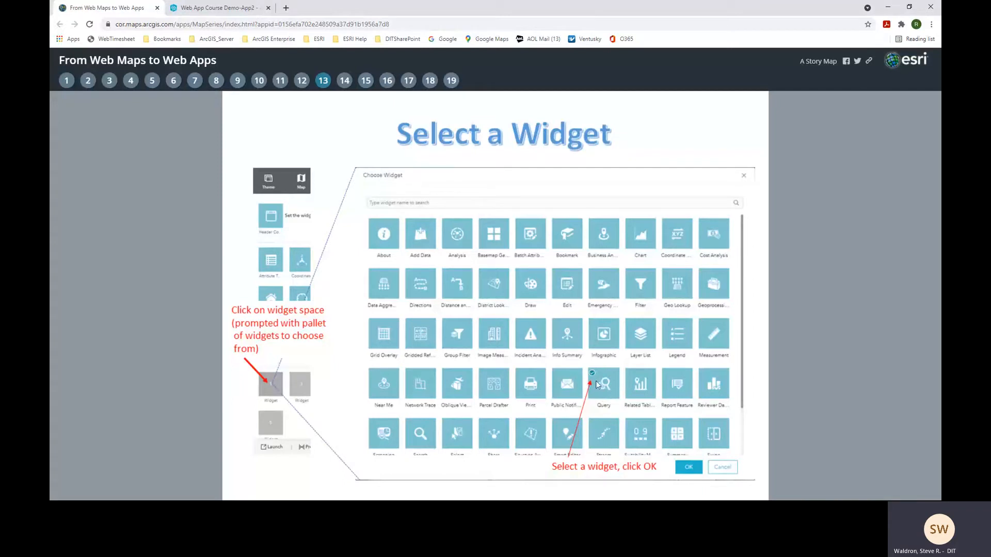
pyautogui.click(236, 9)
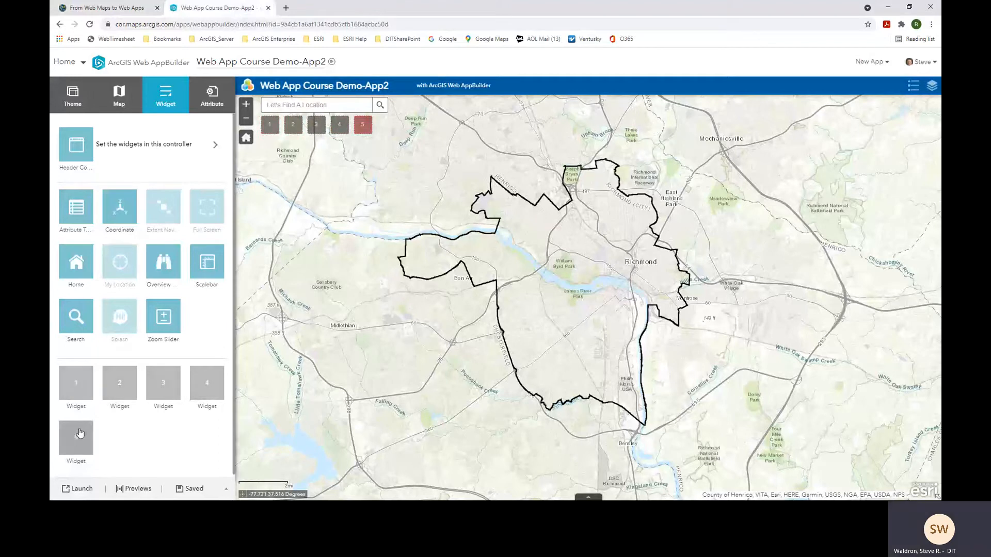
# - Assign the Query widget to the first empty widget slot and open its configuration
pyautogui.click(75, 386)
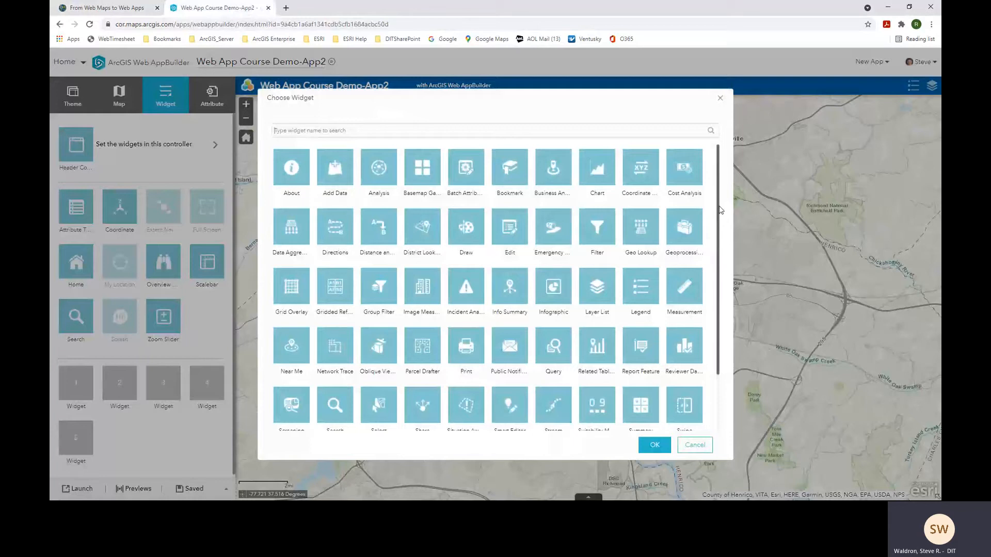
pyautogui.moveTo(717, 209); pyautogui.dragTo(728, 276)
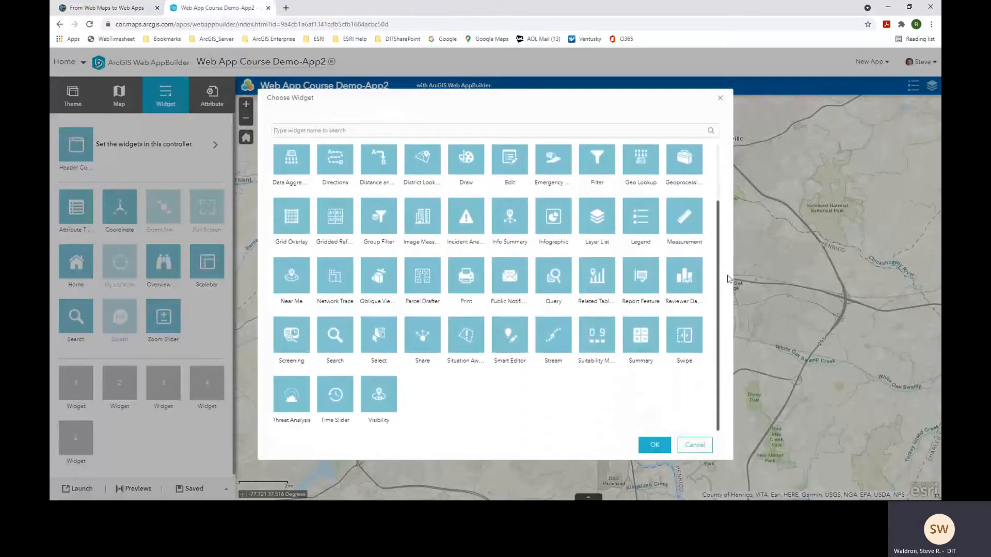
pyautogui.click(555, 284)
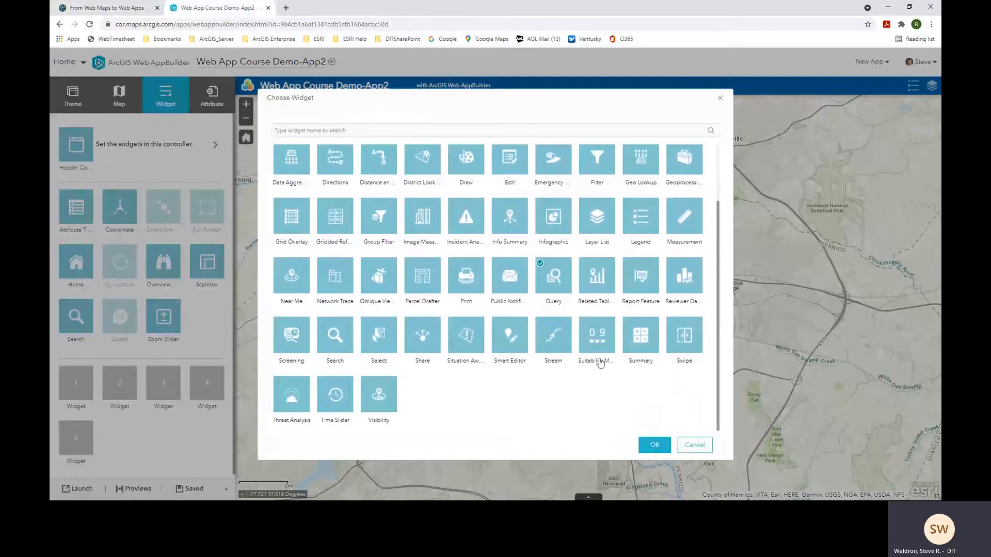
pyautogui.click(654, 447)
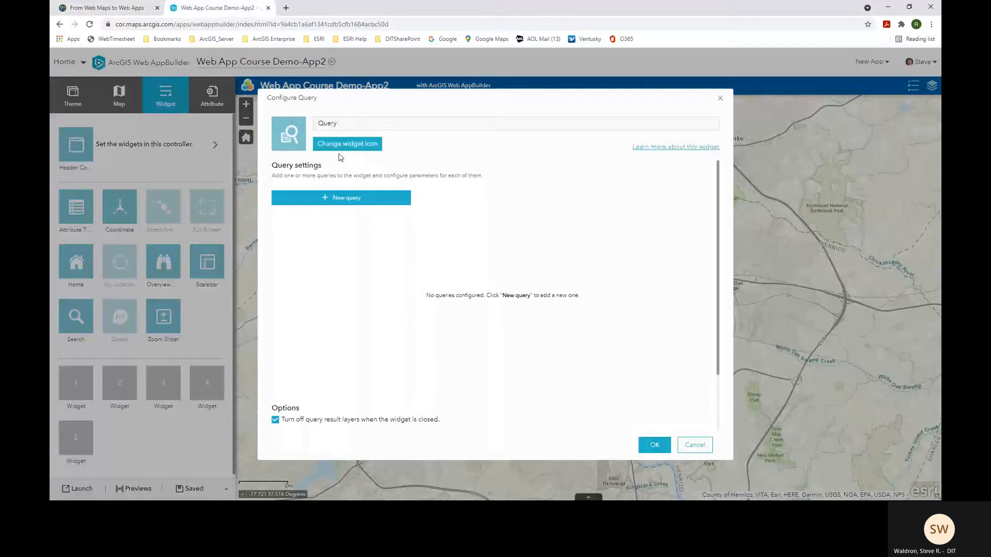
pyautogui.click(107, 9)
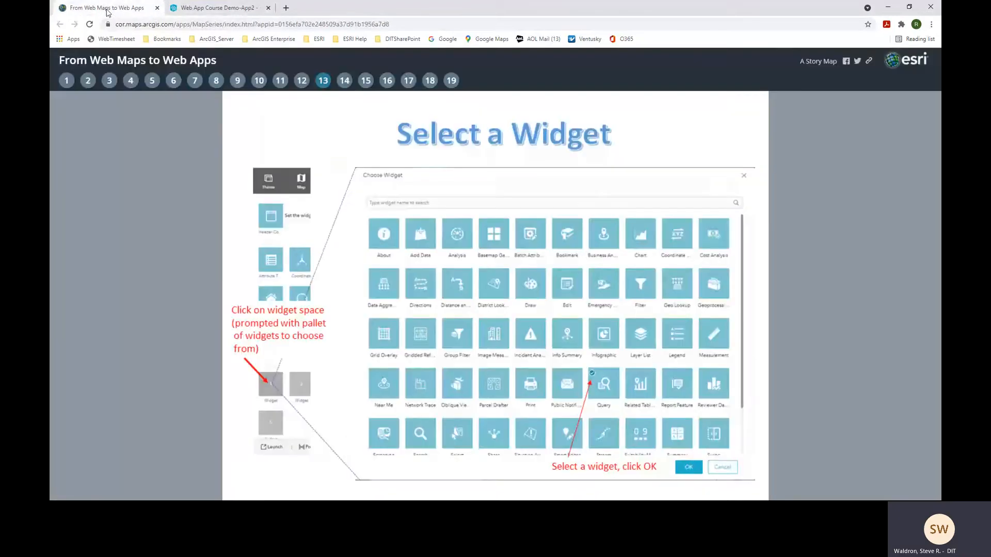
pyautogui.click(345, 85)
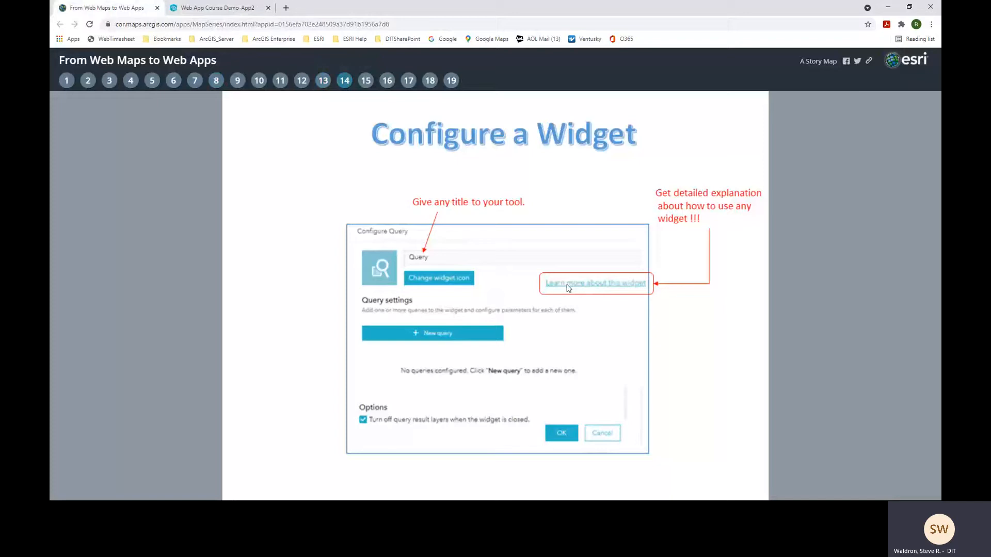
pyautogui.click(214, 9)
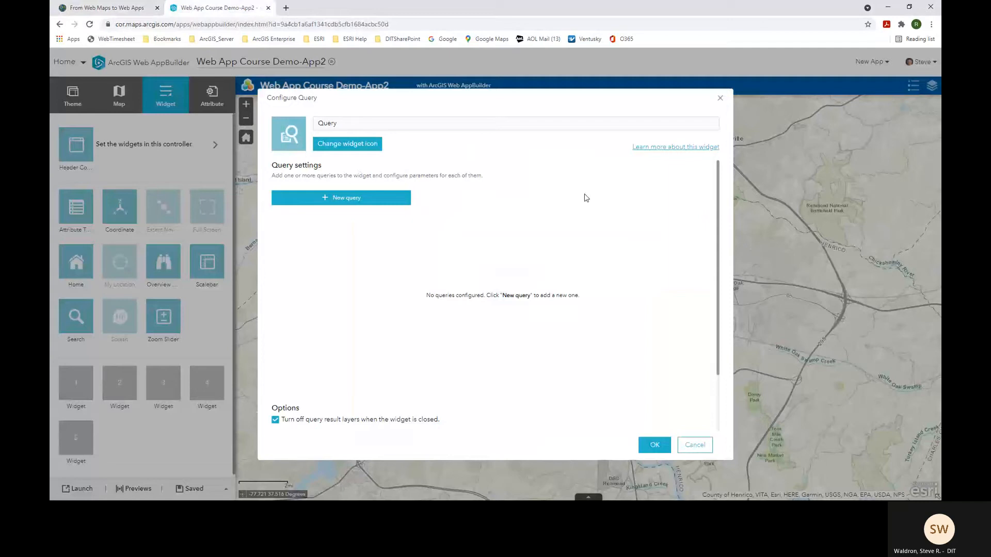
# - Open the Query widget help page and scroll through its configuration steps
pyautogui.click(661, 148)
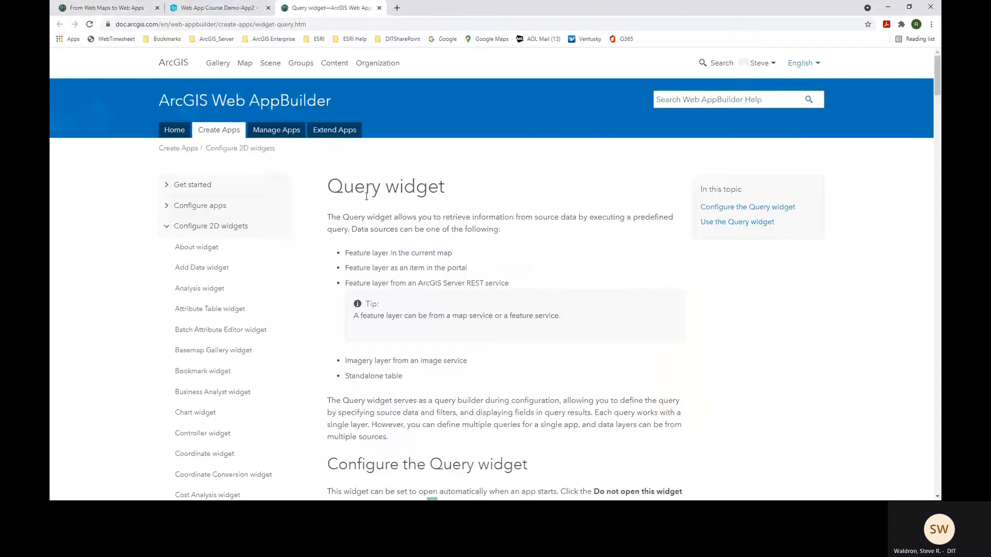
pyautogui.moveTo(329, 187); pyautogui.dragTo(467, 192)
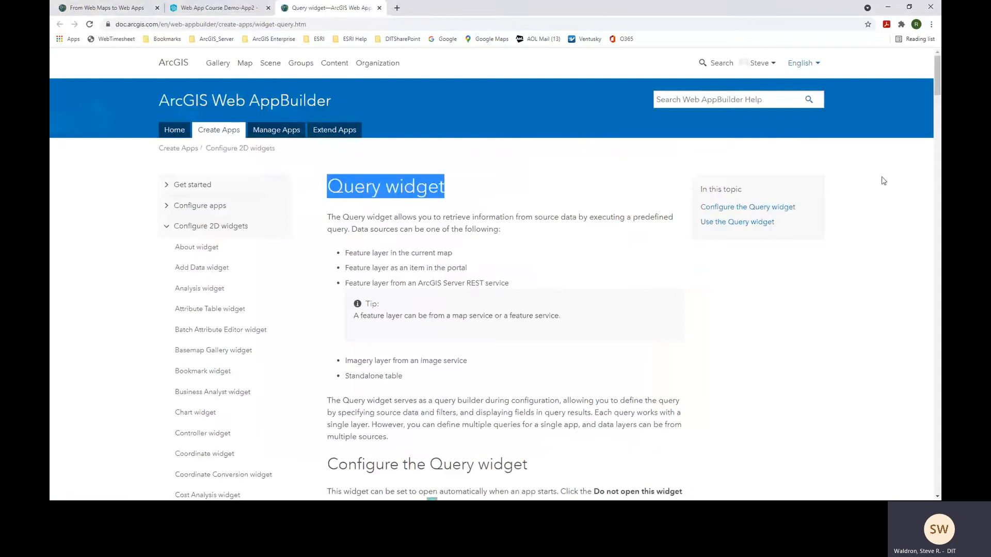
pyautogui.click(823, 264)
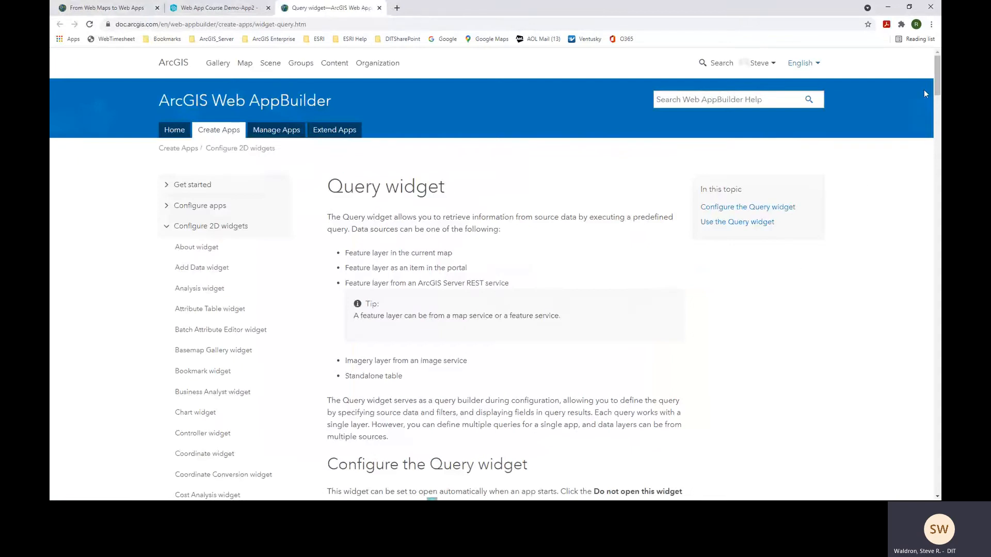
pyautogui.moveTo(938, 84); pyautogui.dragTo(918, 77)
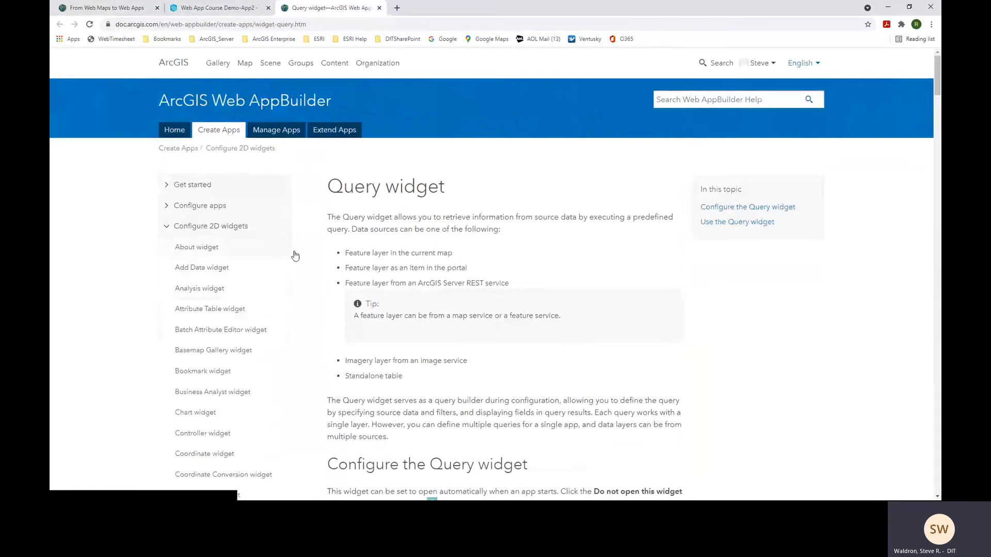
pyautogui.scroll(-1, 464, 313)
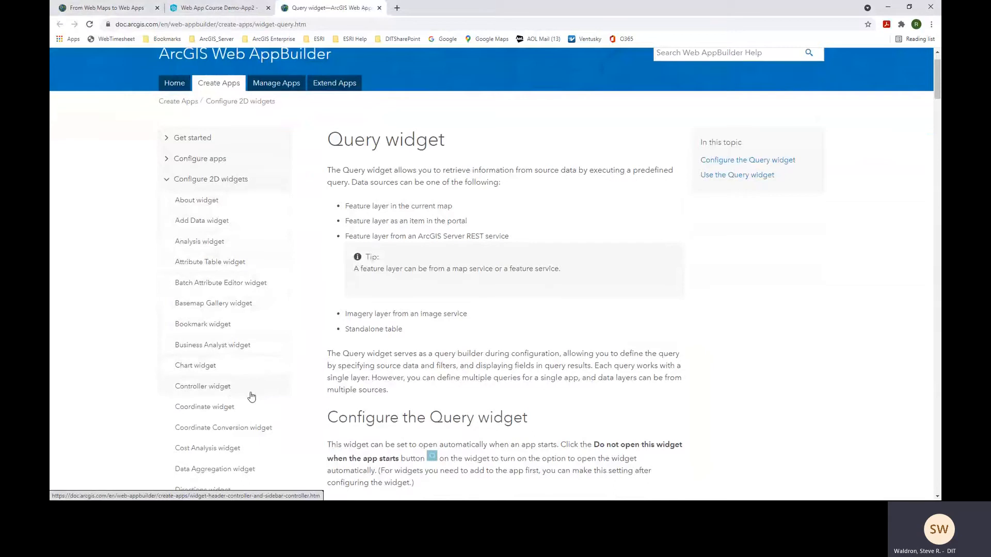
pyautogui.scroll(-3, 251, 397)
pyautogui.scroll(-1, 251, 396)
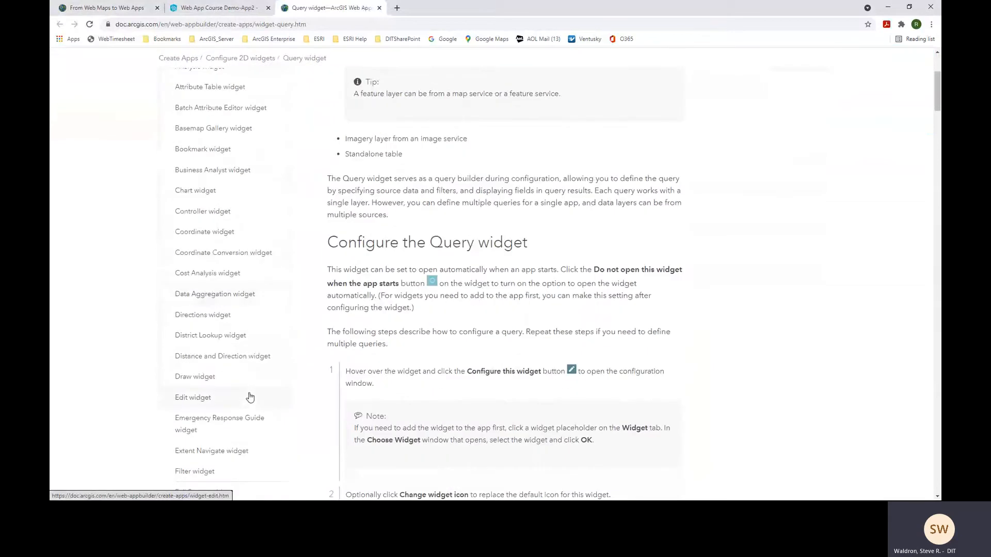
pyautogui.scroll(-3, 247, 396)
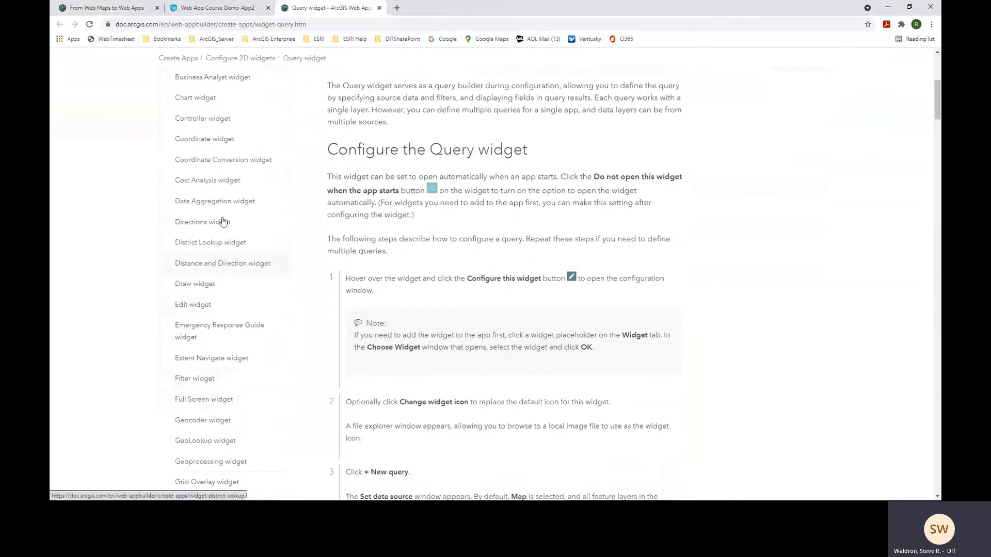
pyautogui.scroll(-1, 270, 392)
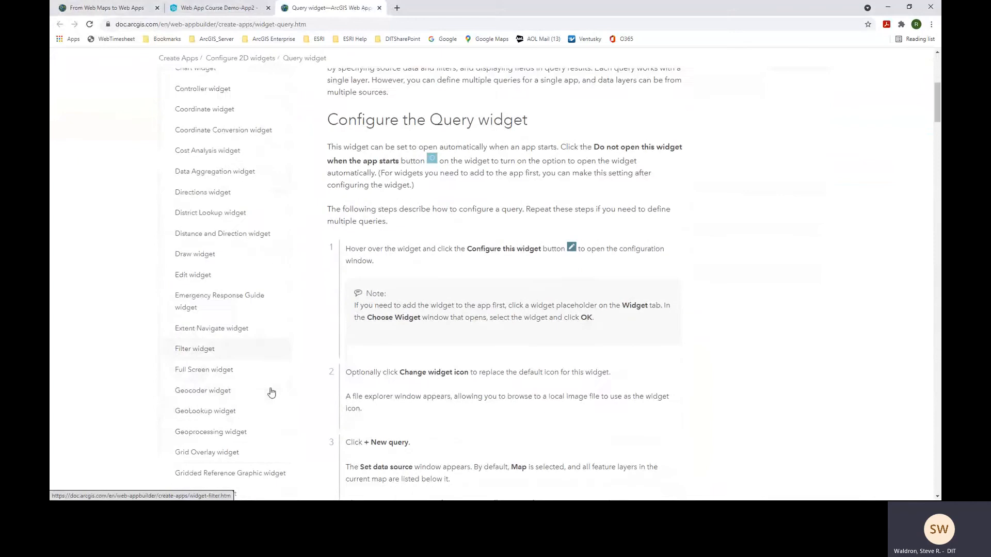
pyautogui.scroll(-2, 272, 393)
pyautogui.scroll(-9, 272, 393)
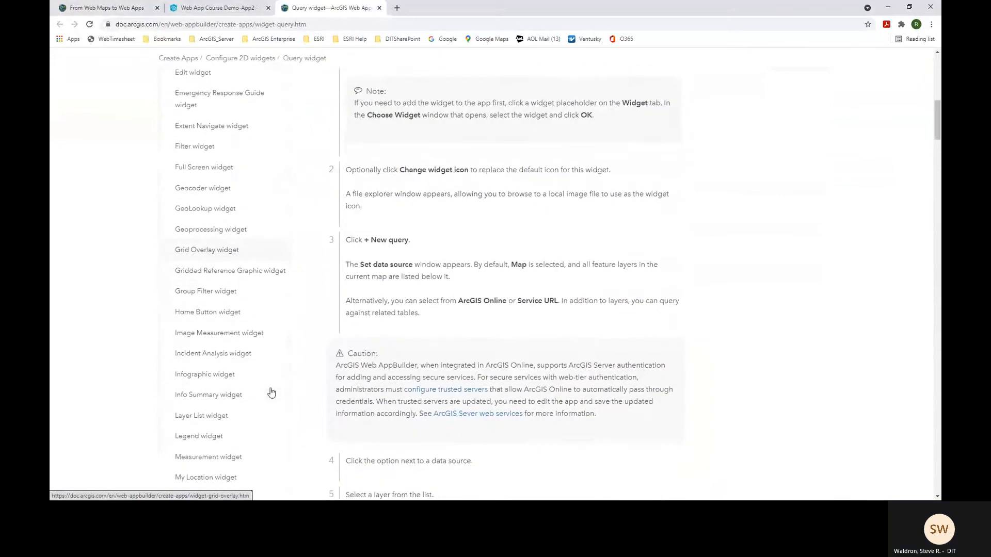
pyautogui.scroll(-10, 271, 393)
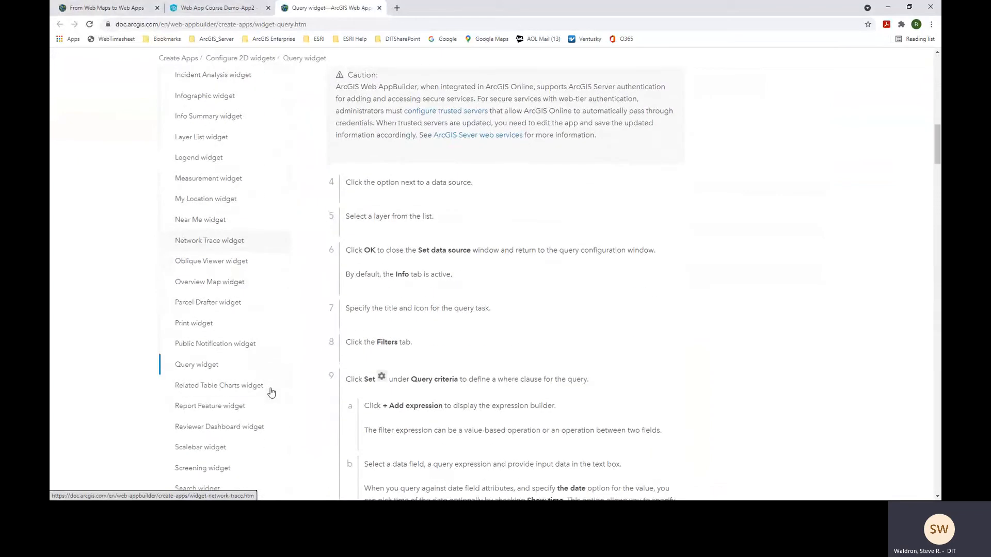
pyautogui.scroll(-3, 271, 392)
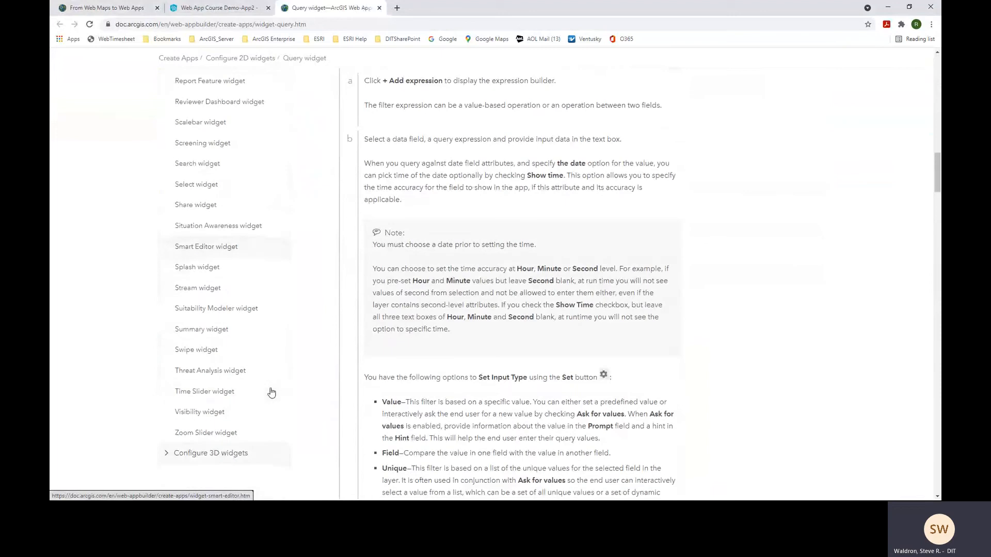
pyautogui.scroll(12, 271, 393)
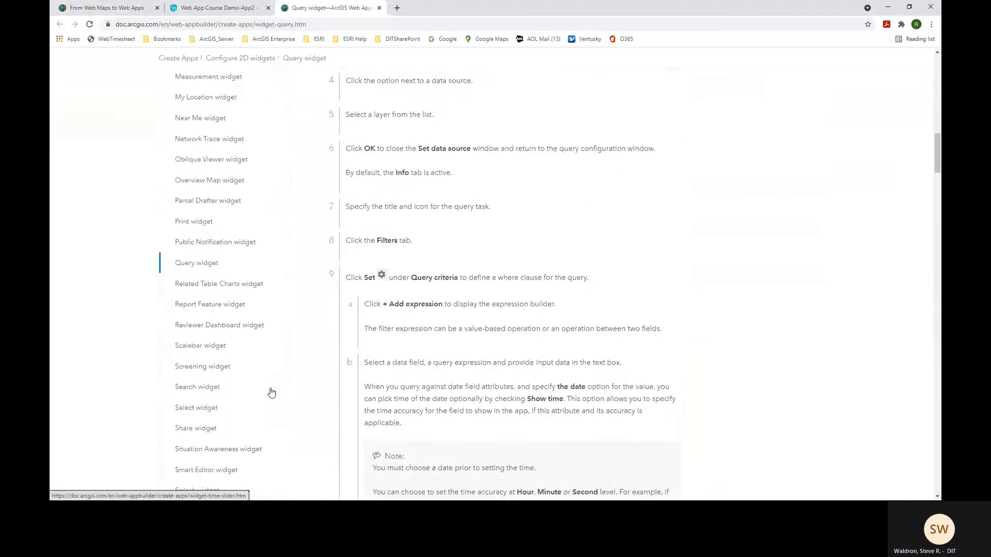
pyautogui.scroll(12, 271, 391)
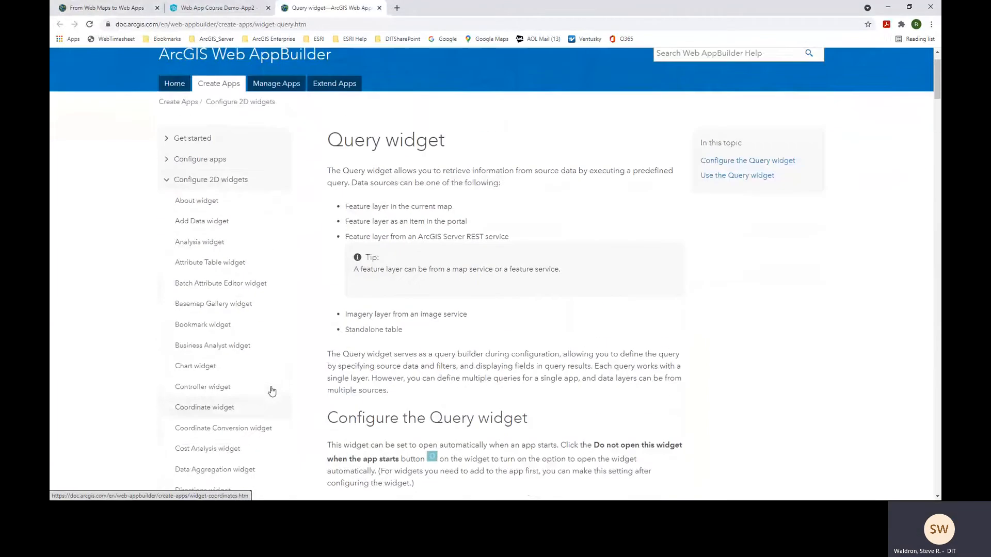
# - Toggle the 2D and 3D widget topic lists in the sidebar, then close the help page
pyautogui.click(166, 228)
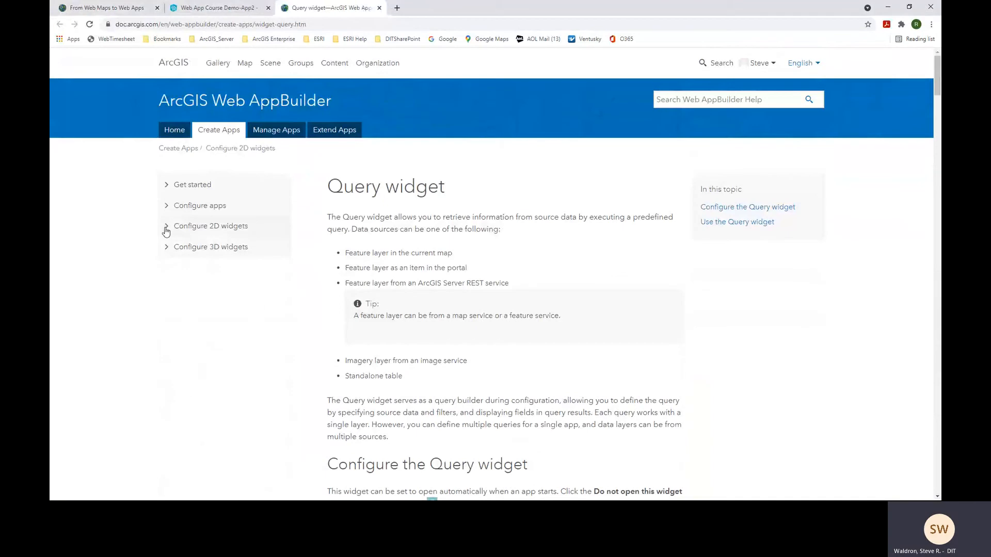
pyautogui.click(166, 246)
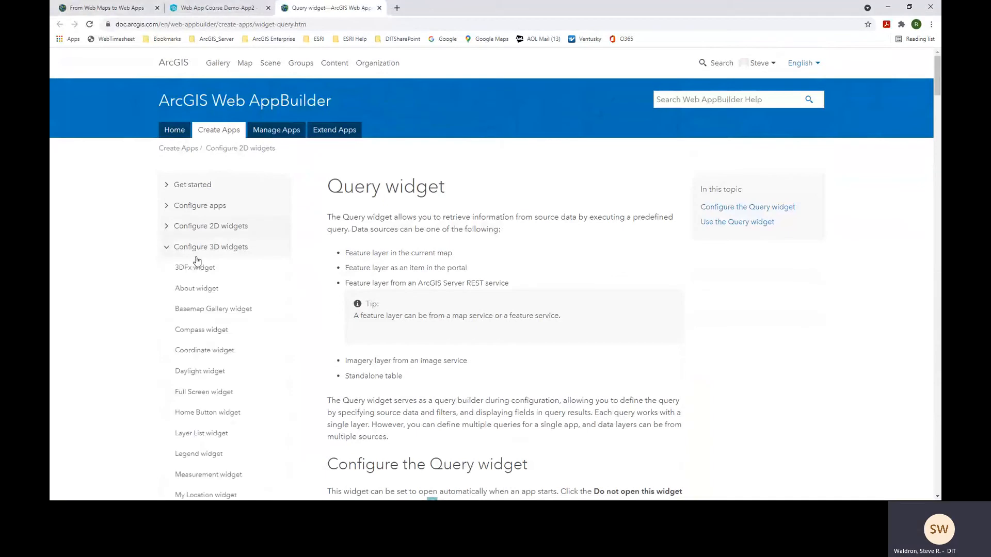
pyautogui.click(166, 247)
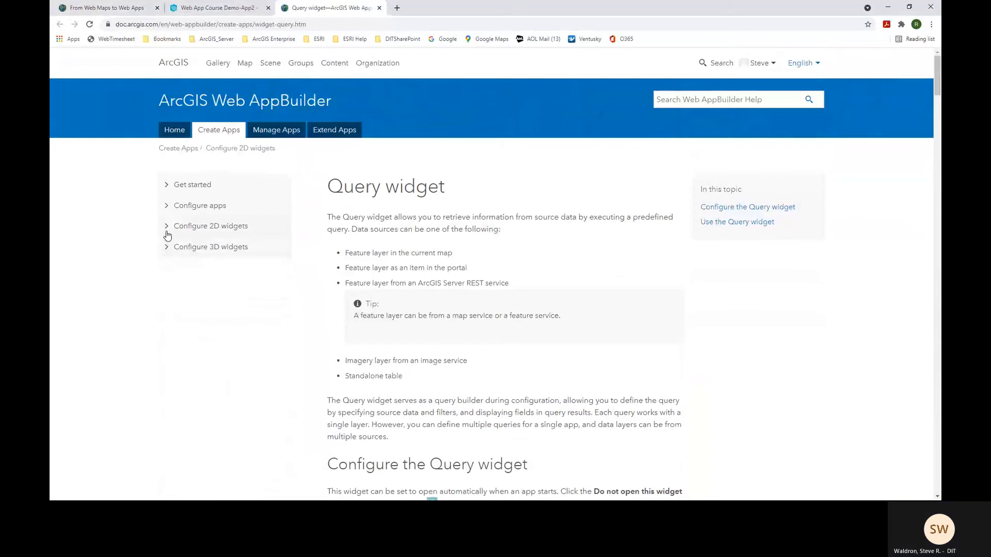
pyautogui.click(167, 230)
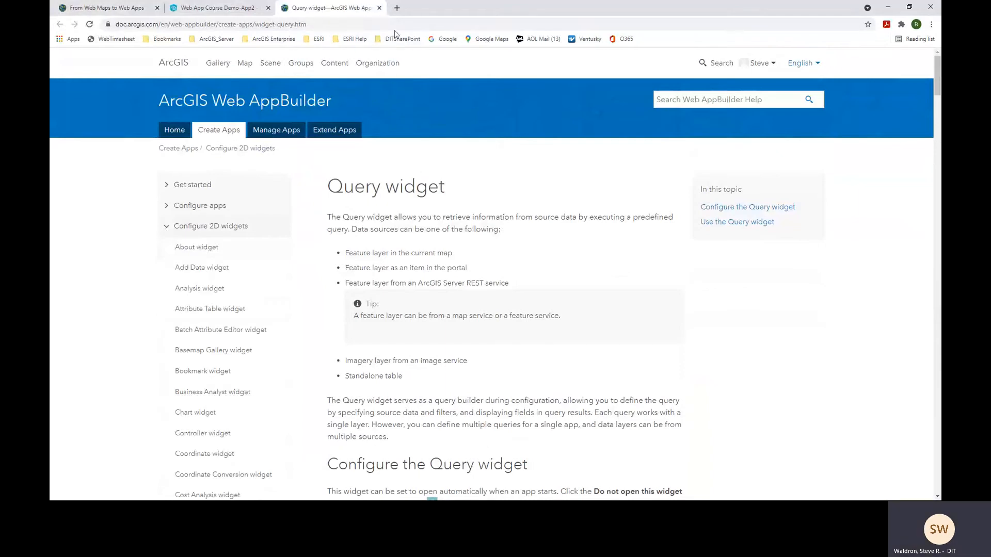
pyautogui.click(379, 8)
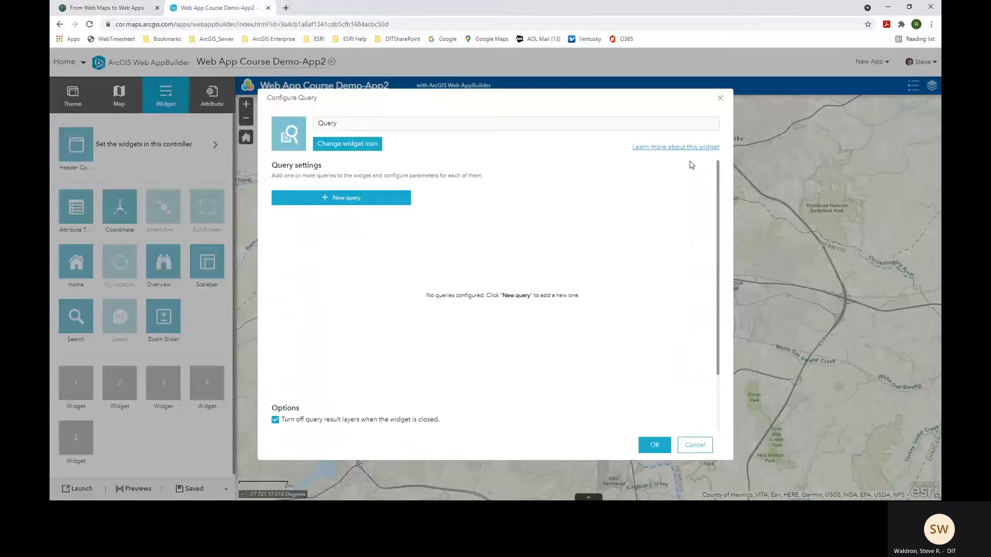
# - Replace the widget name 'Query' with 'Find Neighborhood'
pyautogui.click(347, 123)
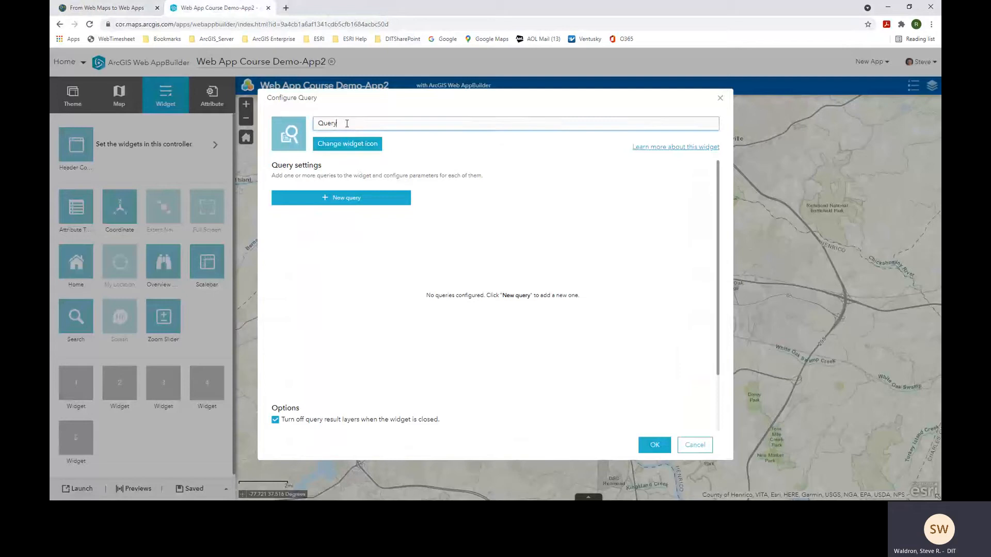
pyautogui.moveTo(339, 123); pyautogui.dragTo(311, 127)
pyautogui.write('Find Neighbo')
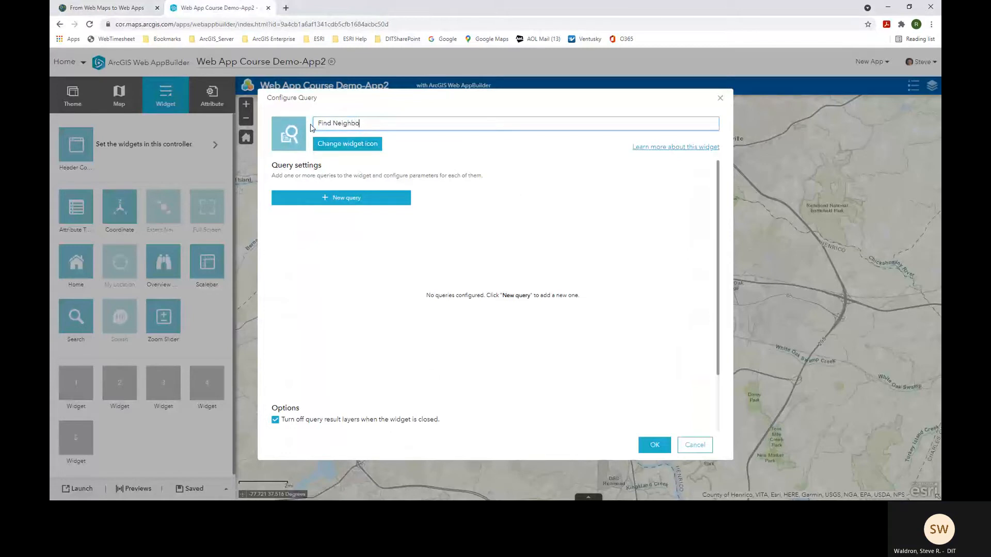
pyautogui.write('rhood')
# - Add a query using the Neighborhoods layer as its data source and view its Filters settings
pyautogui.click(343, 200)
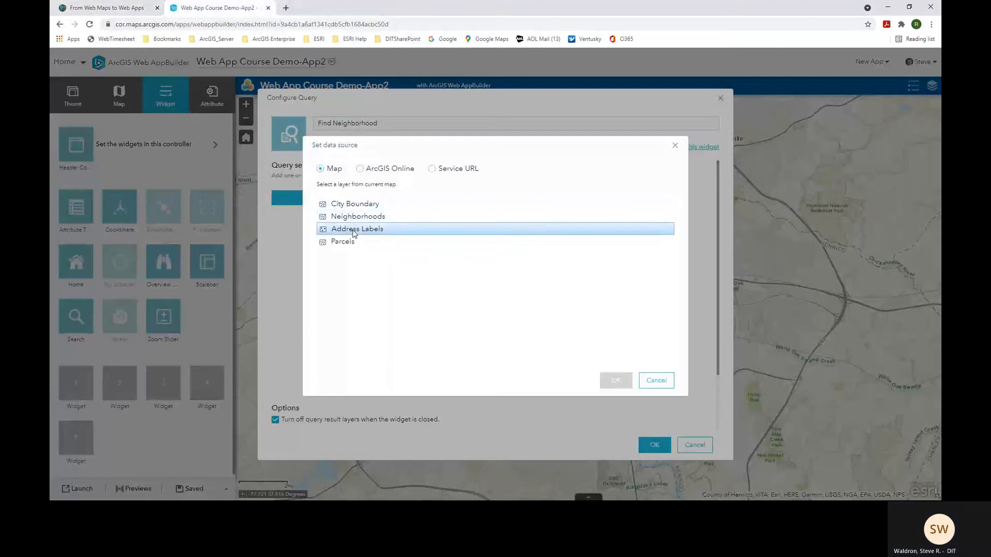
pyautogui.click(356, 220)
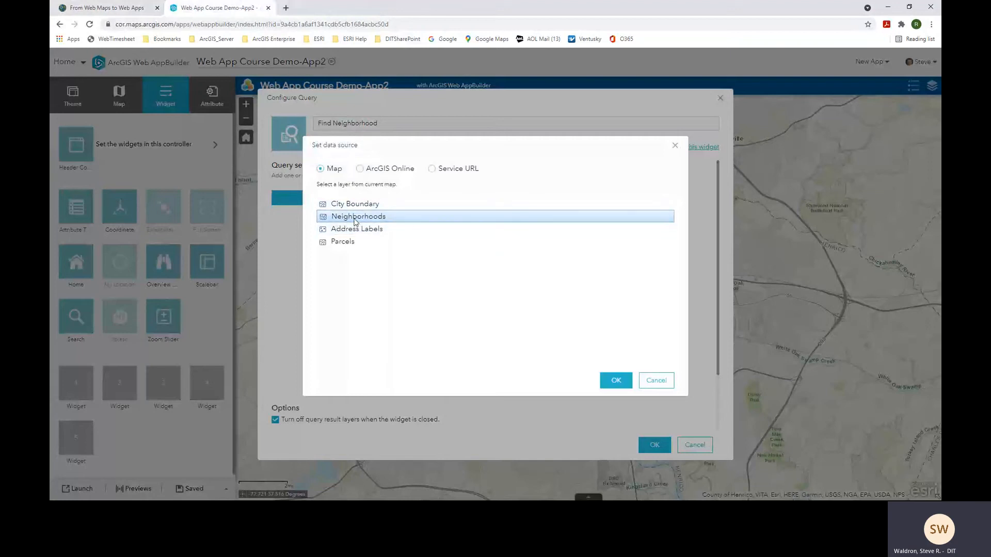
pyautogui.click(610, 385)
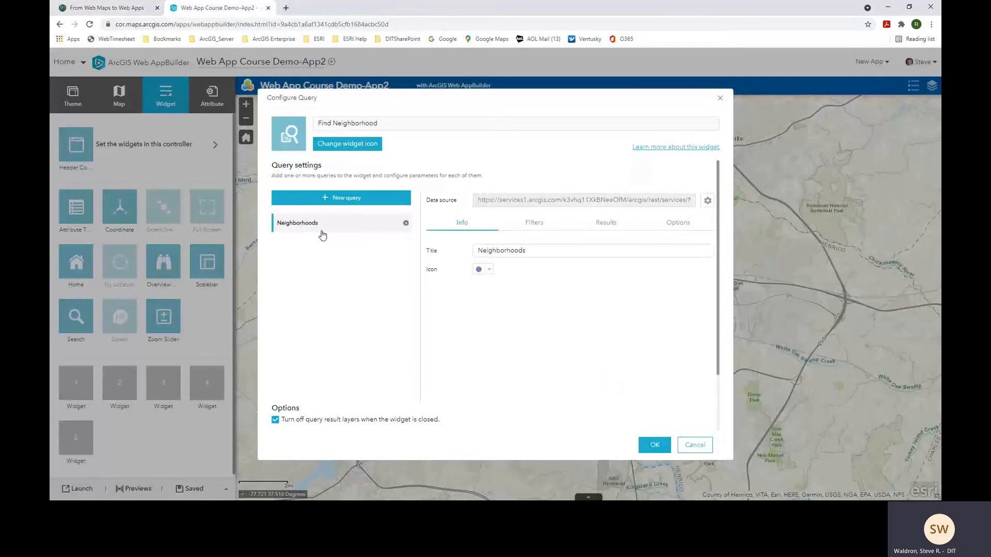
pyautogui.click(532, 228)
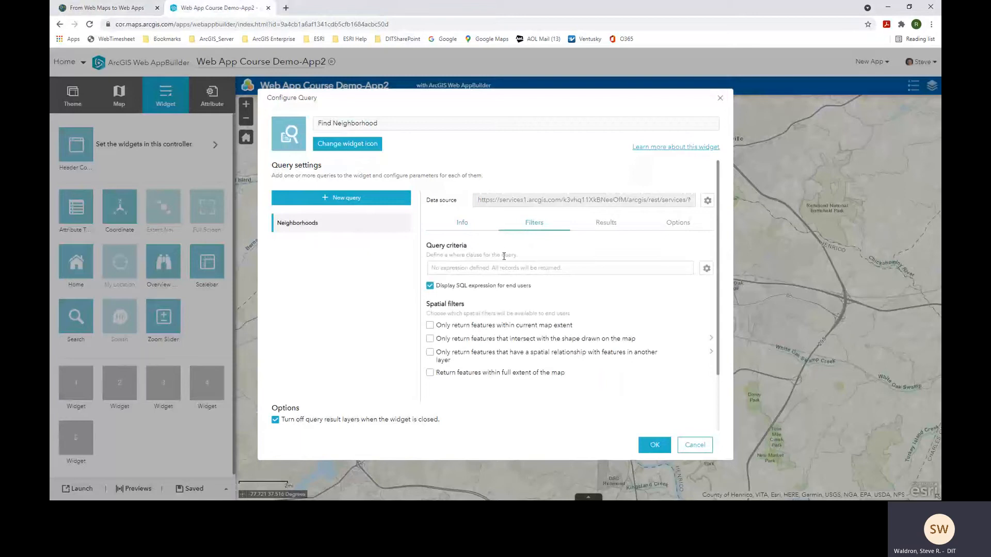
# - Add a Name (String) filter expression that asks users for a value, prompting 'Name is'
pyautogui.click(706, 271)
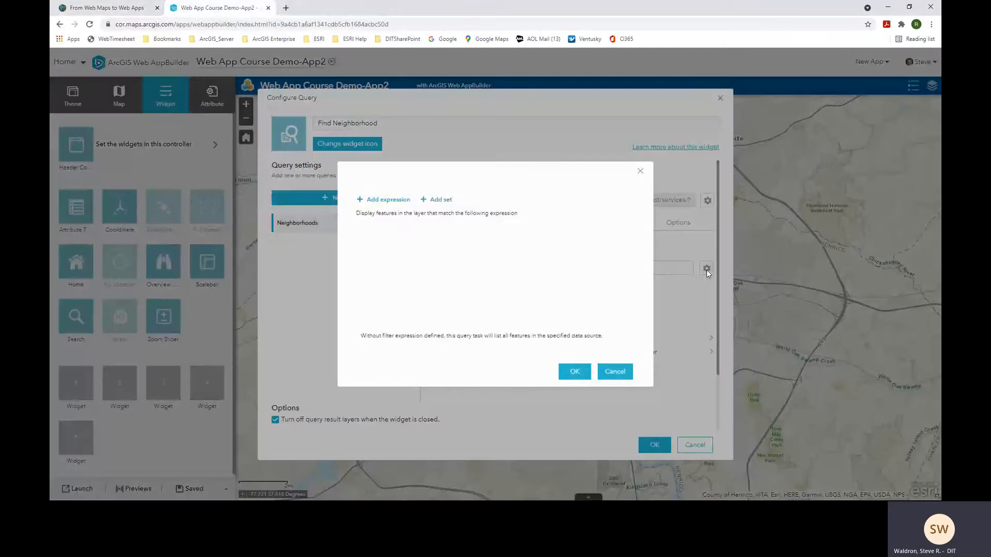
pyautogui.click(378, 205)
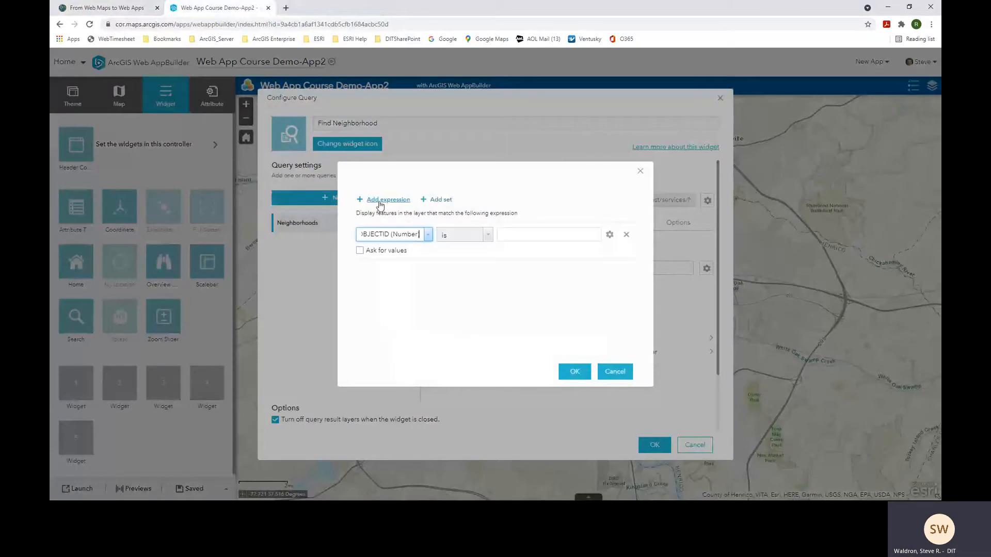
pyautogui.click(428, 239)
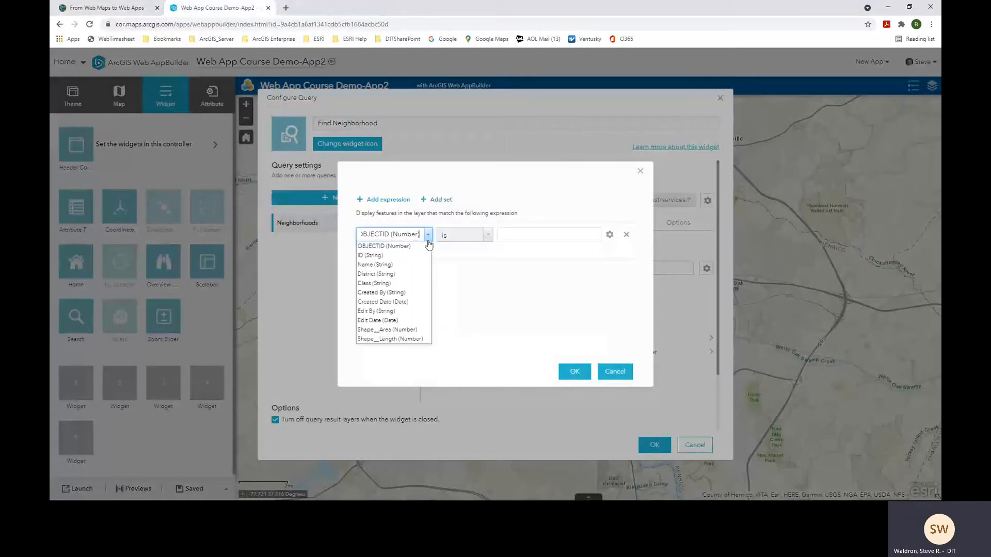
pyautogui.click(391, 265)
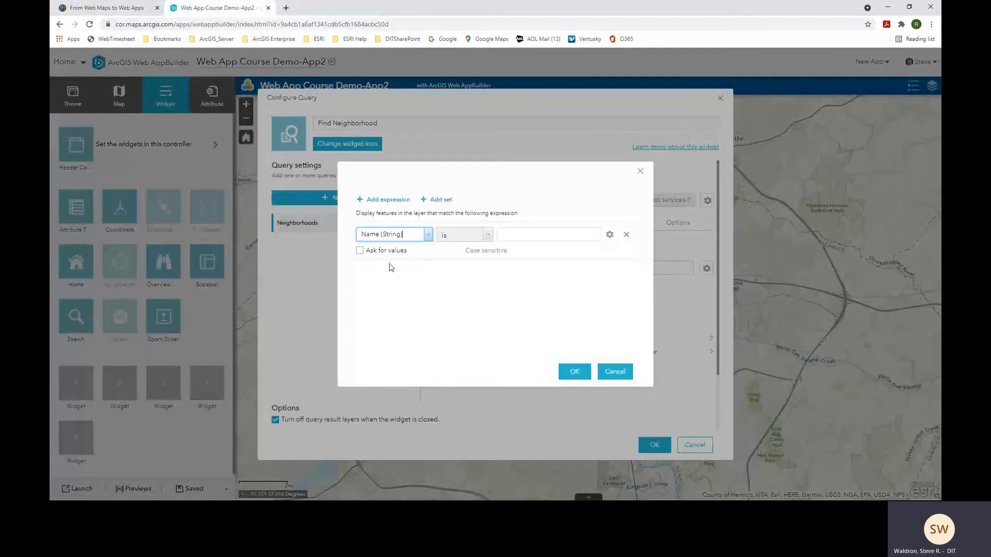
pyautogui.click(610, 235)
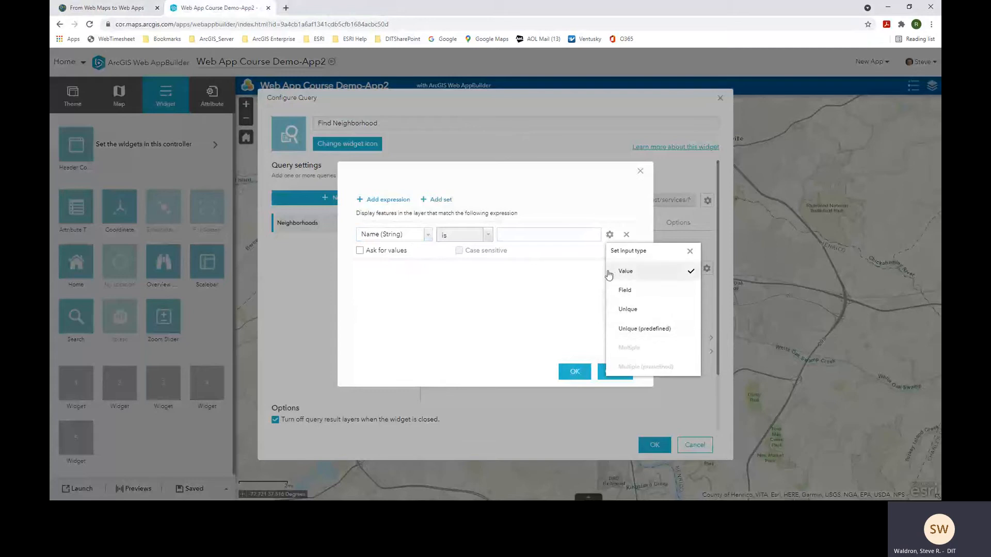
pyautogui.click(562, 275)
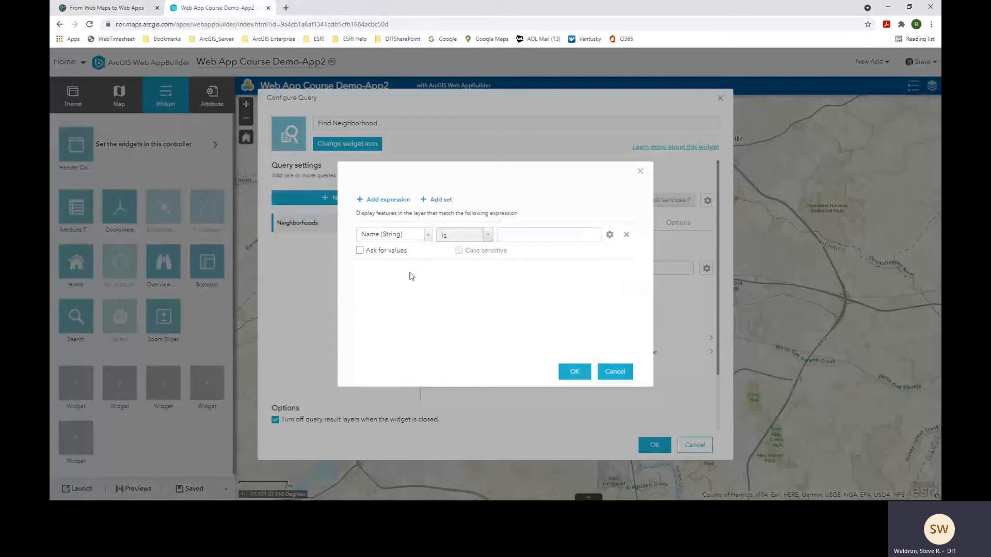
pyautogui.click(360, 252)
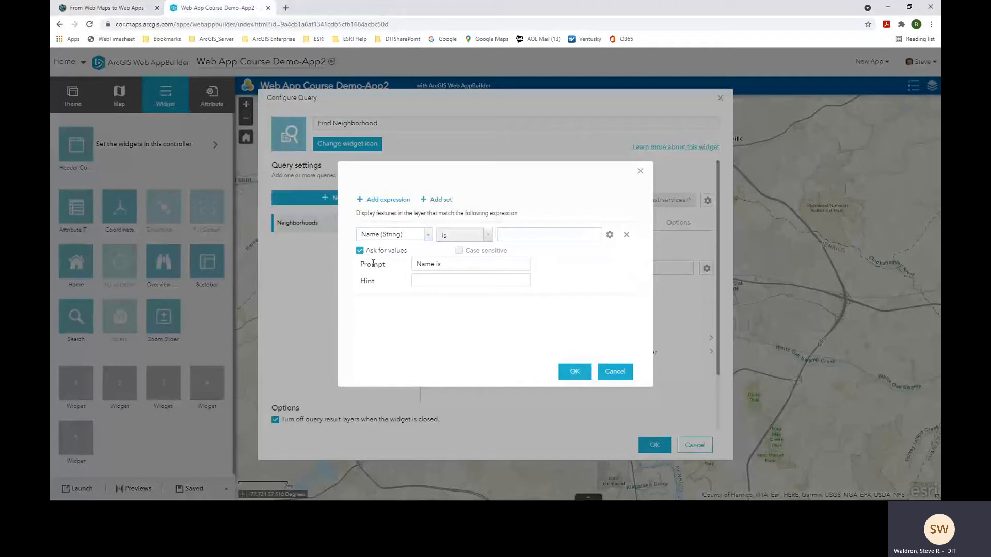
pyautogui.click(448, 279)
pyautogui.click(572, 372)
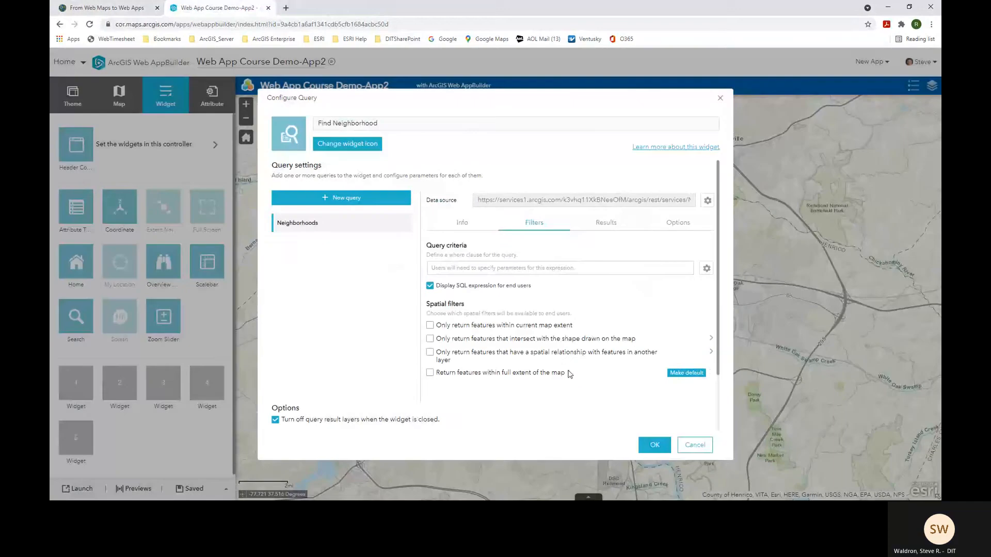
# - Draw query results with a light lavender custom fill symbol and apply the Find Neighborhood configuration
pyautogui.click(606, 227)
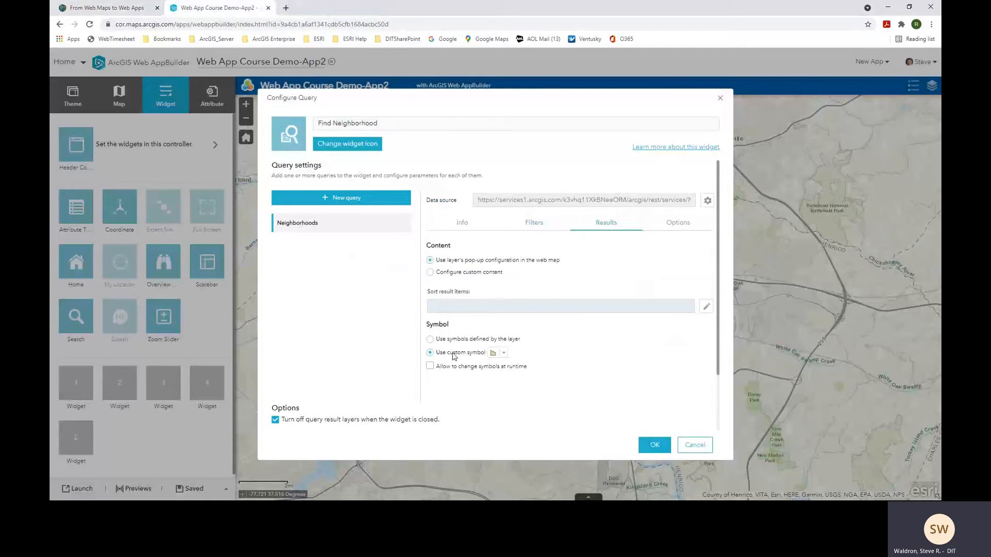
pyautogui.click(503, 354)
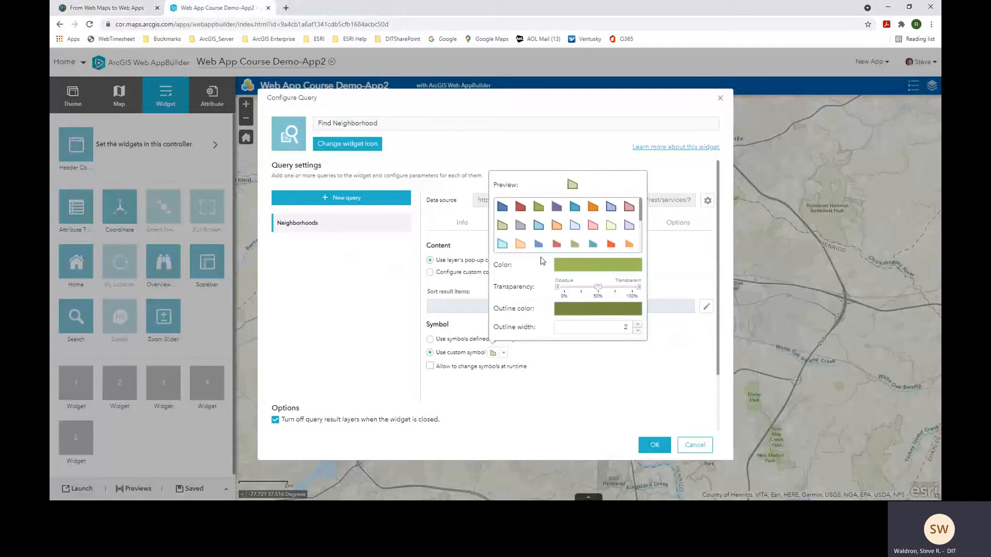
pyautogui.click(574, 227)
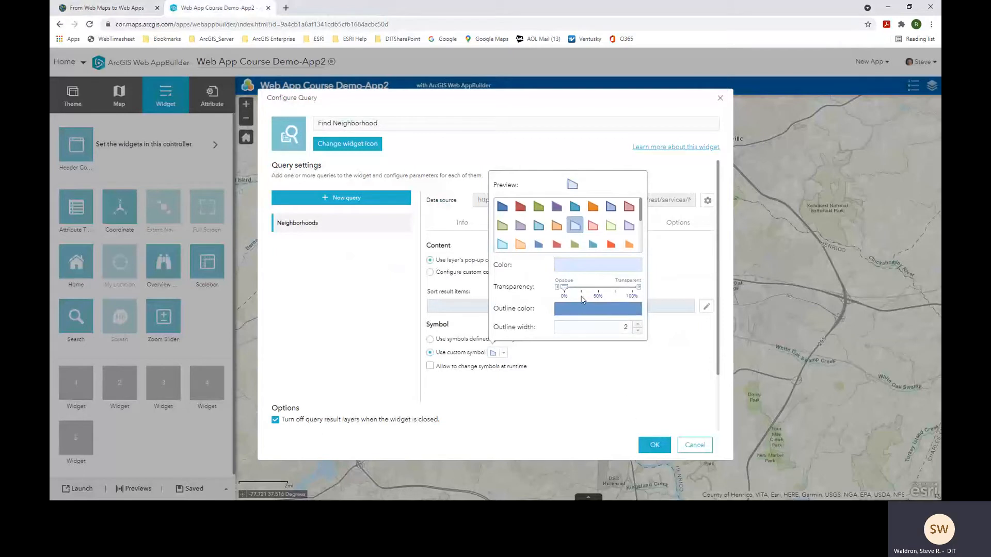
pyautogui.click(657, 450)
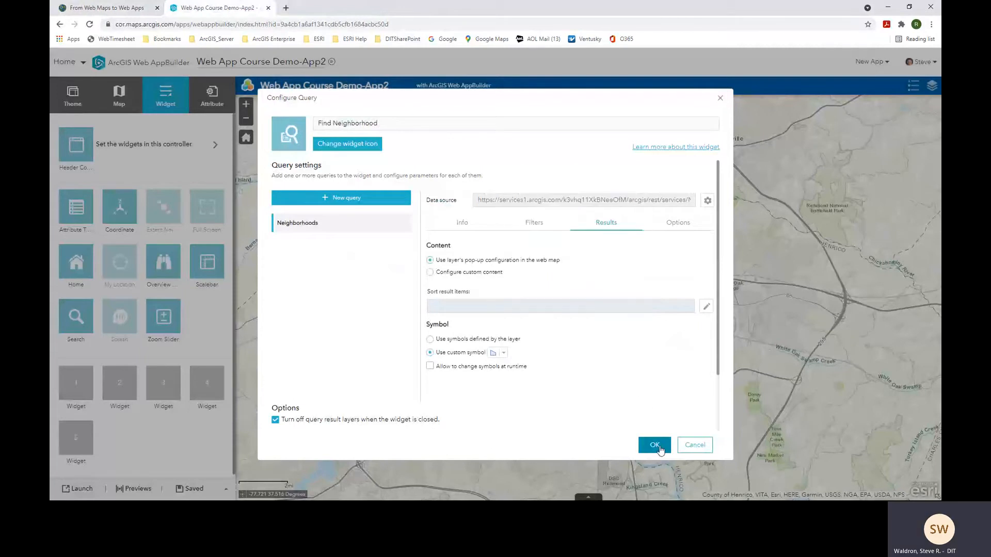
pyautogui.click(660, 449)
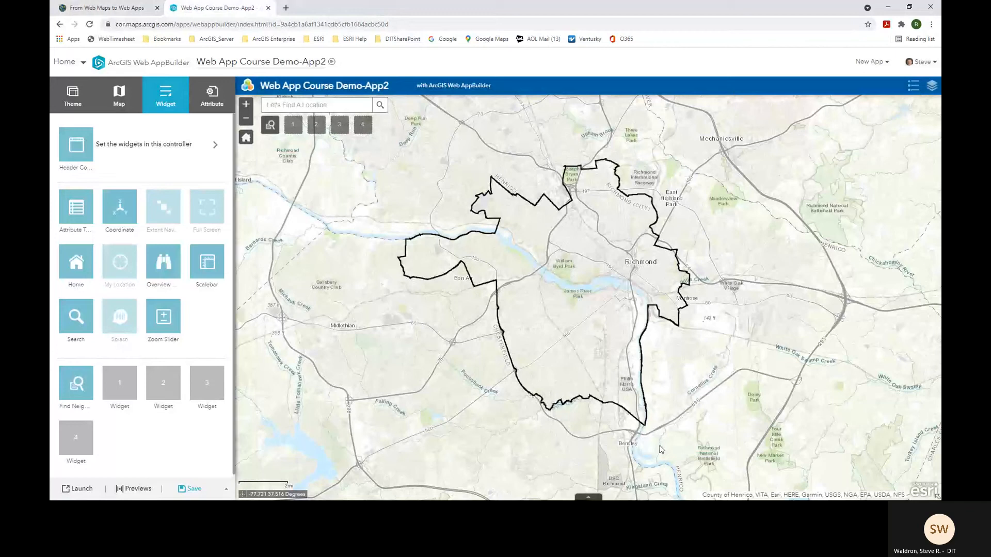
# - Save the app and launch it in a new browser tab
pyautogui.click(193, 489)
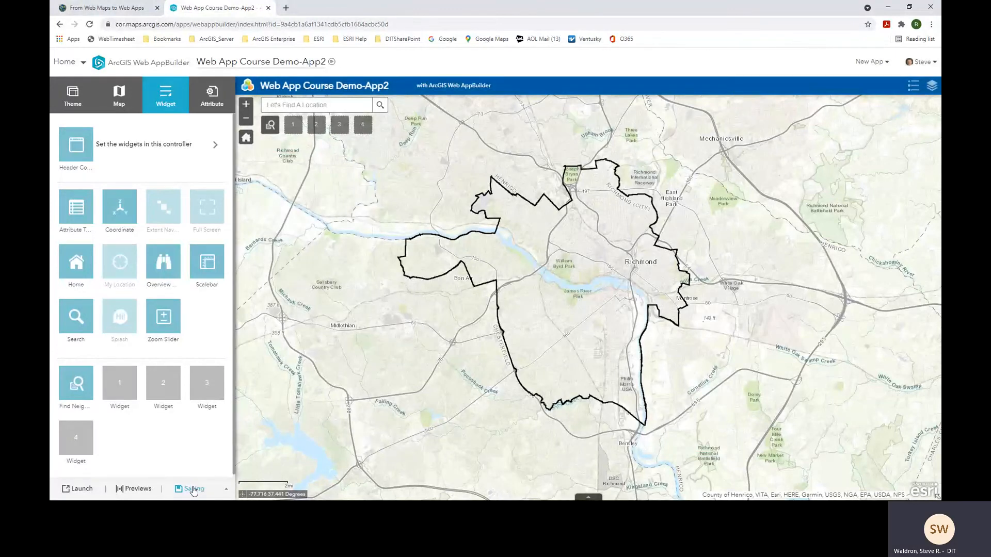
pyautogui.click(80, 493)
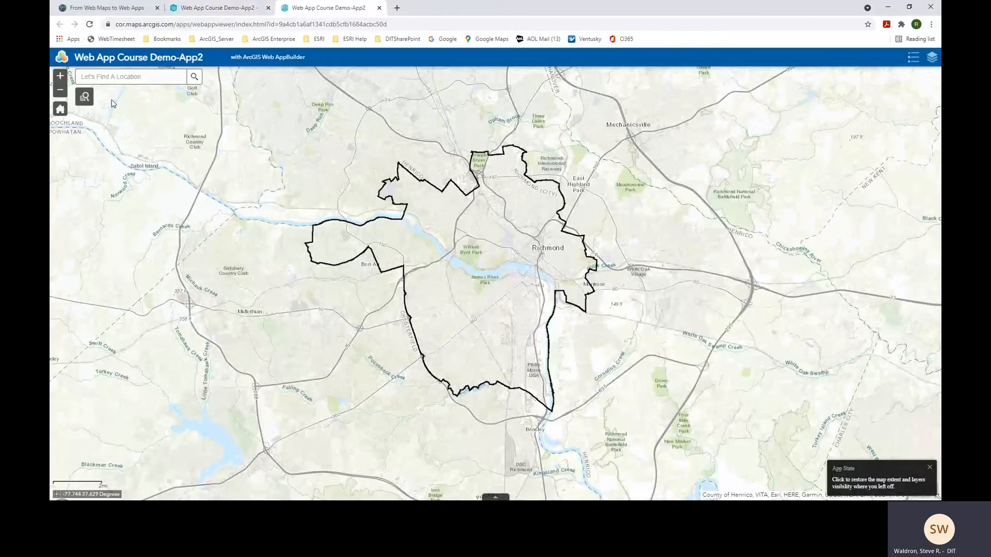
# - Run the Find Neighborhood query with the name 'Jackson Ward'
pyautogui.click(85, 98)
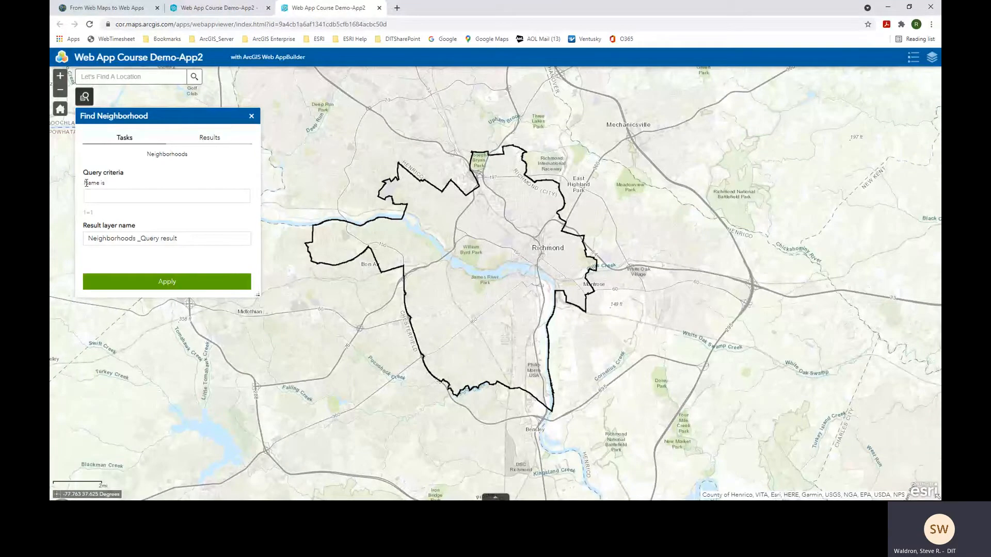
pyautogui.moveTo(86, 183); pyautogui.dragTo(118, 189)
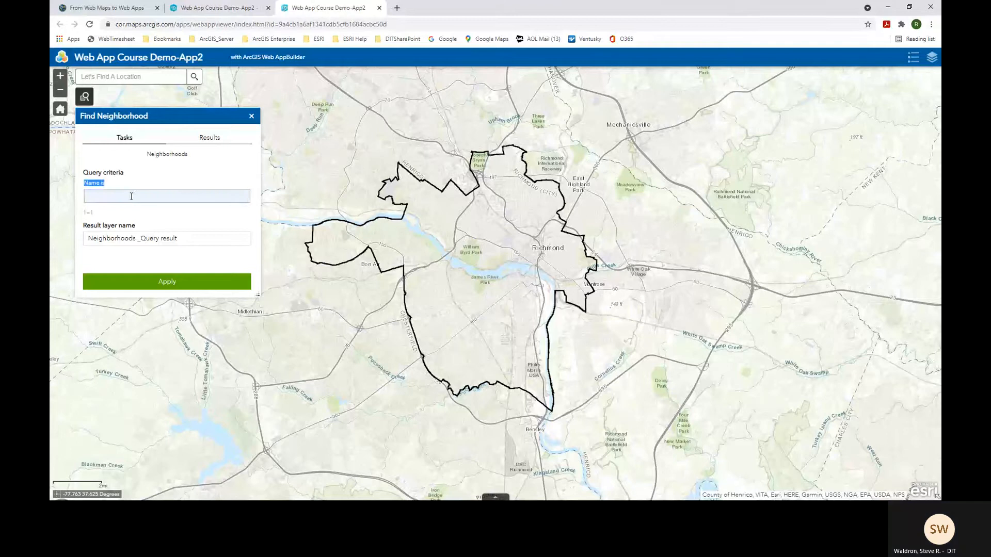
pyautogui.click(131, 196)
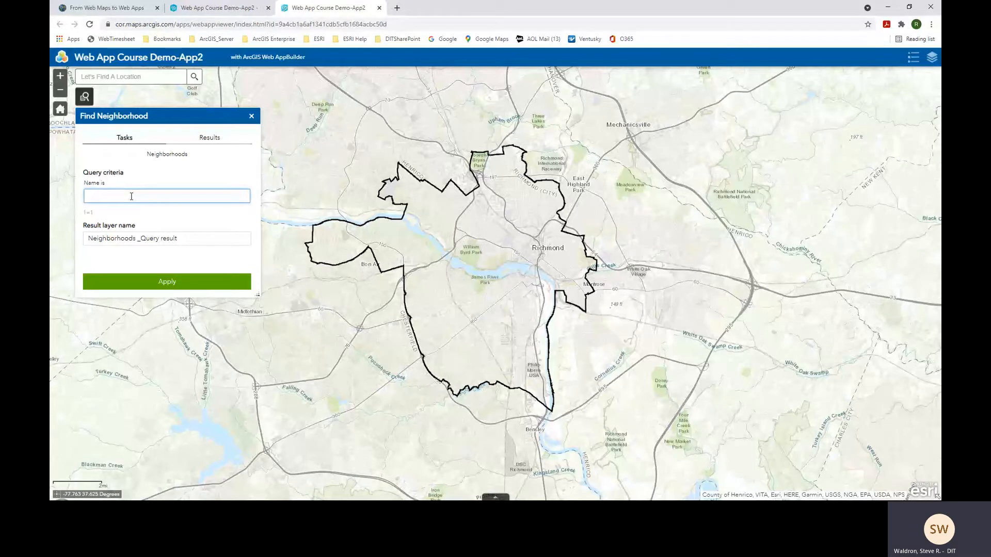
pyautogui.write('Jackson Ward')
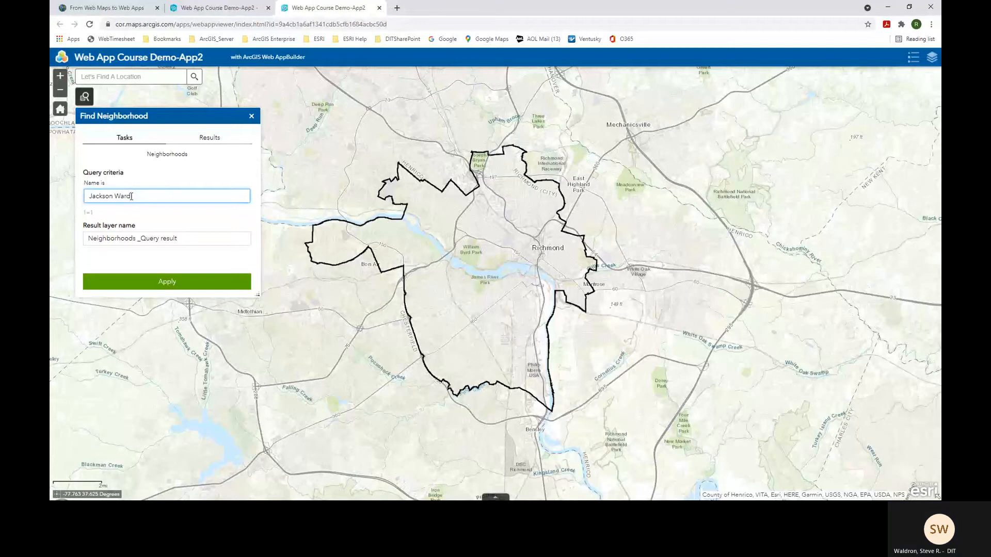
pyautogui.click(173, 283)
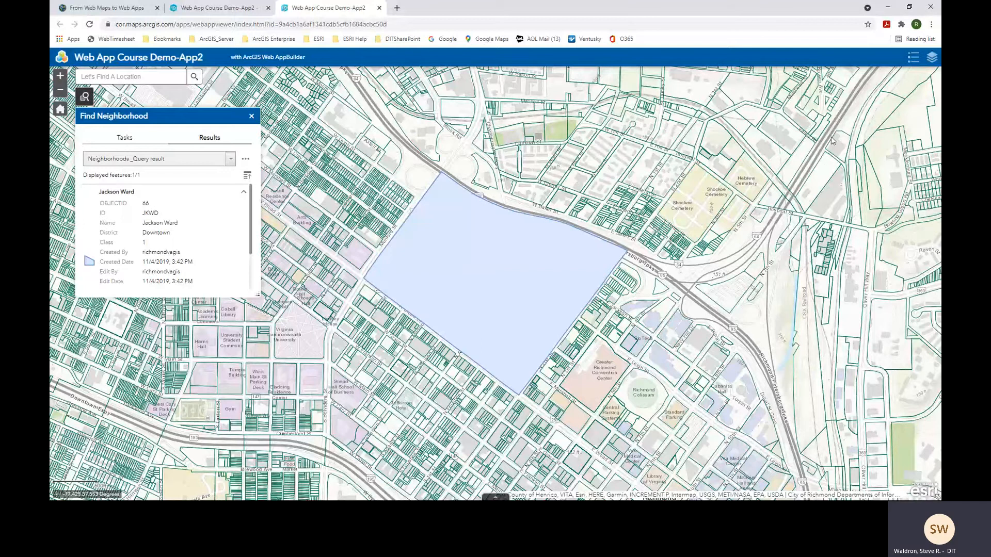
# - Set the Jackson Ward result layer to 50% transparency and move it below City Boundary
pyautogui.click(932, 61)
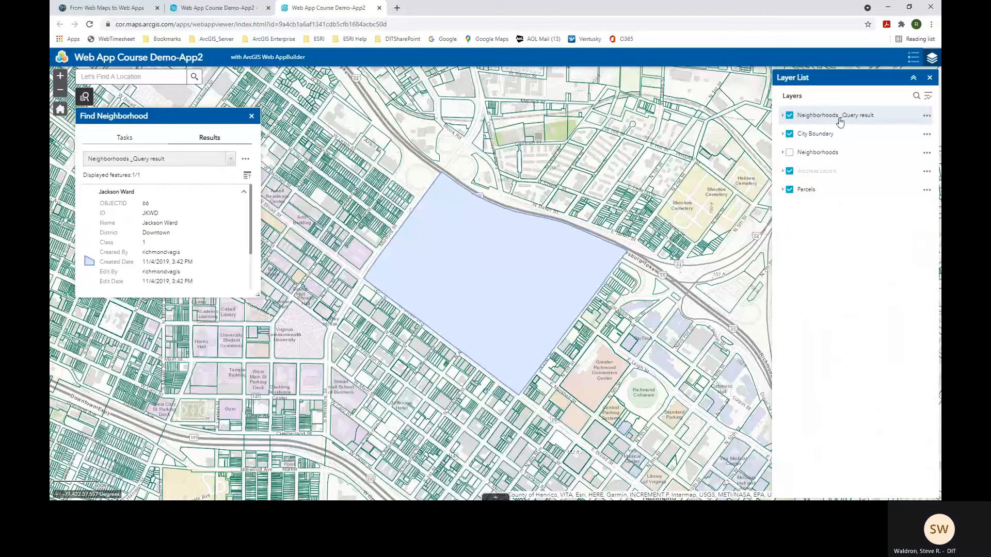
pyautogui.click(789, 117)
pyautogui.click(789, 117)
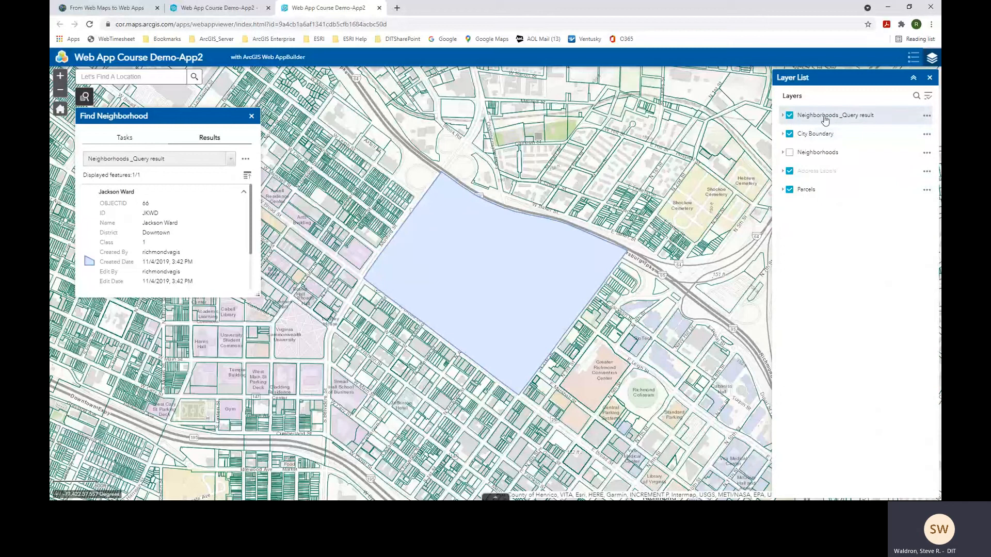
pyautogui.click(927, 118)
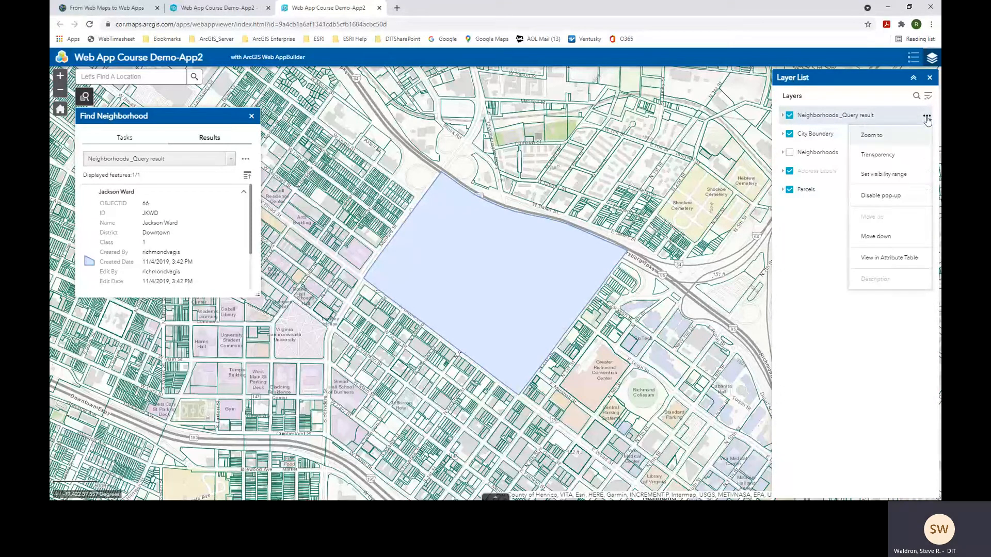
pyautogui.click(880, 155)
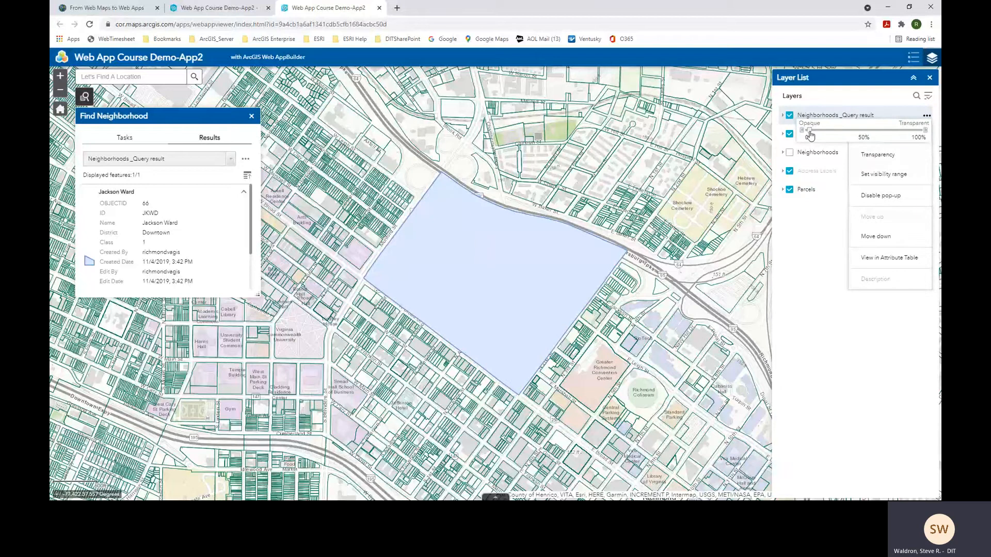
pyautogui.moveTo(808, 131); pyautogui.dragTo(856, 136)
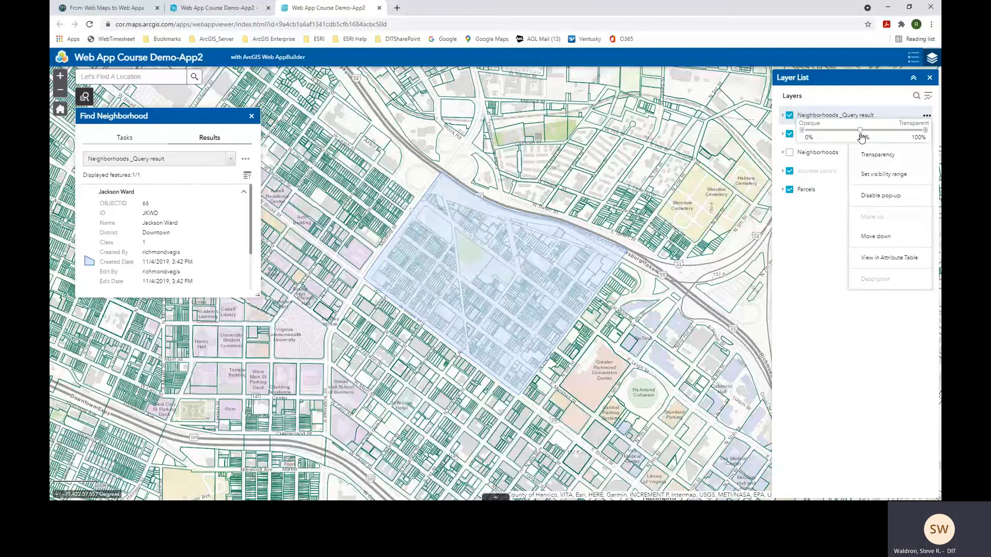
pyautogui.moveTo(862, 136)
pyautogui.mouseDown()
pyautogui.moveTo(839, 138)
pyautogui.moveTo(853, 138)
pyautogui.mouseUp()
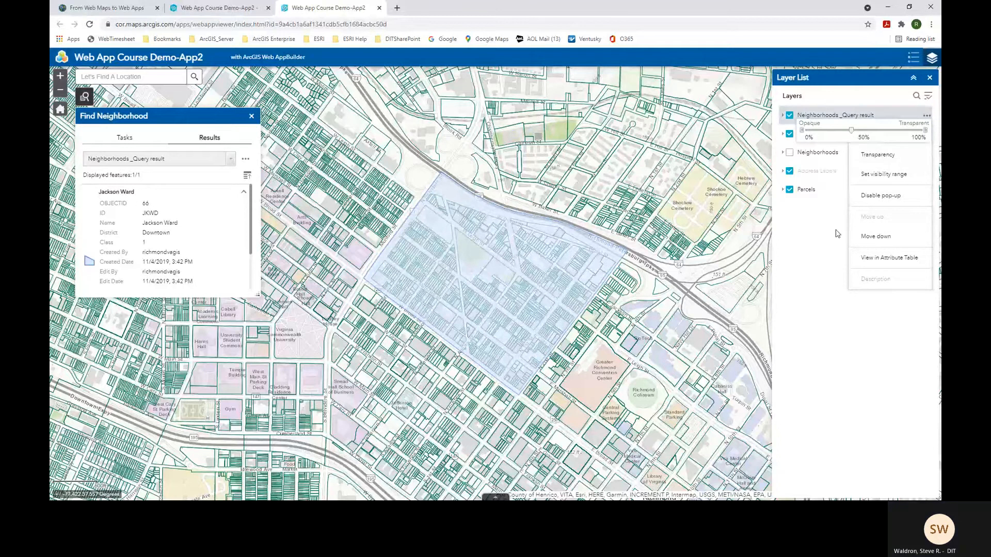
pyautogui.click(875, 237)
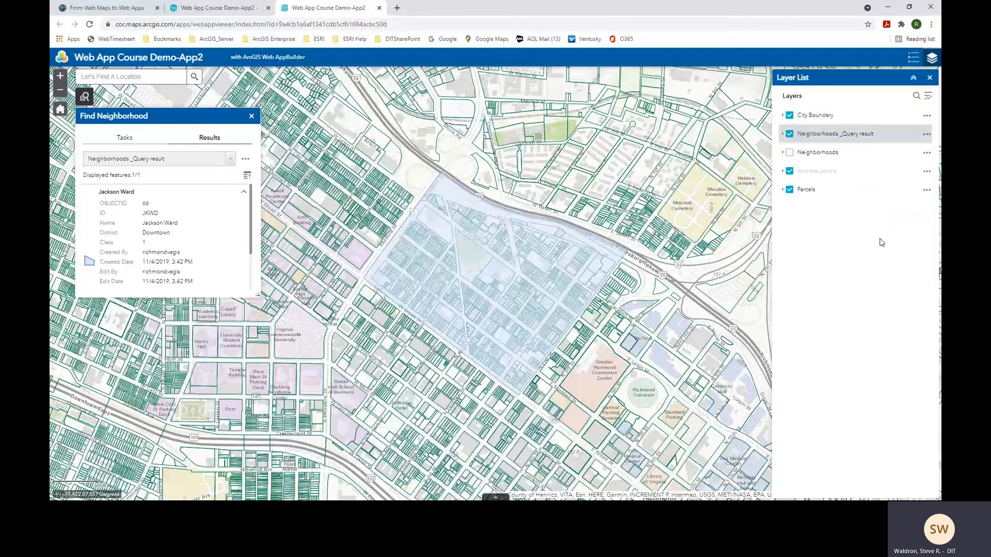
# - Flash the Jackson Ward result on the map, then remove it from the results
pyautogui.click(930, 78)
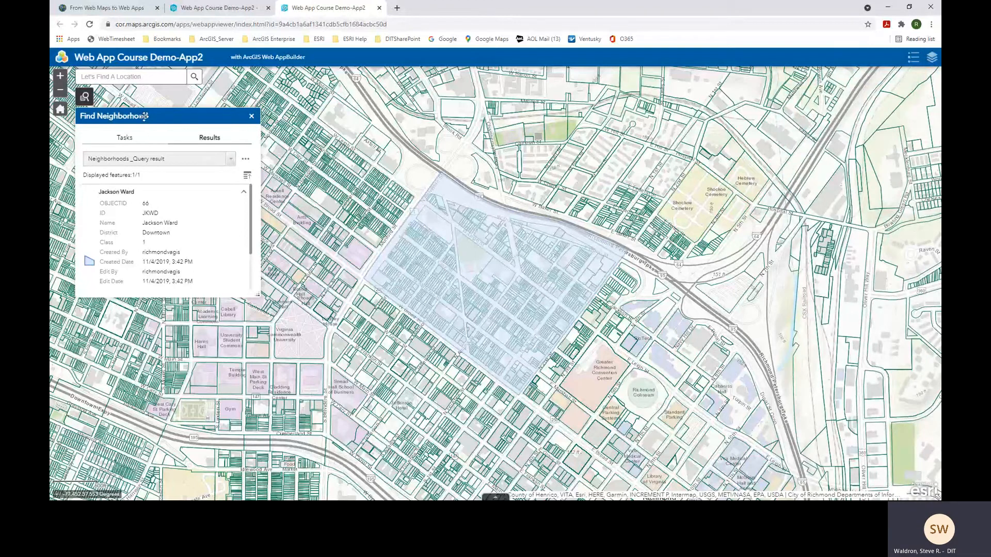
pyautogui.click(246, 161)
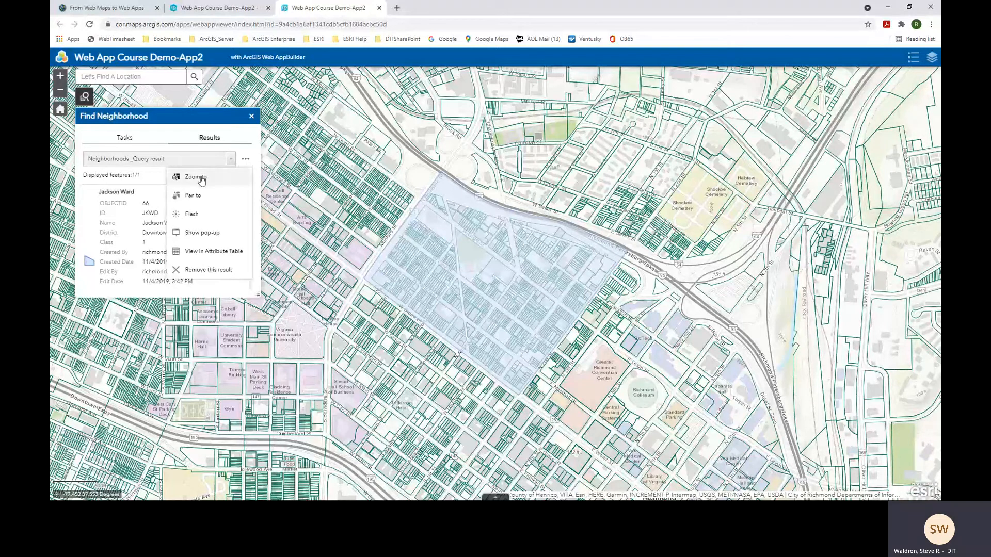
pyautogui.click(194, 215)
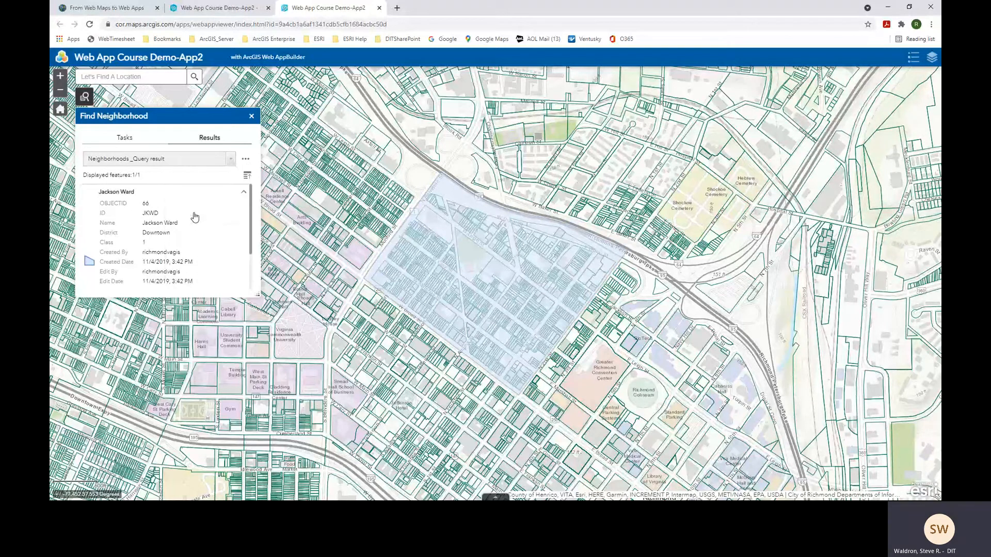
pyautogui.click(246, 160)
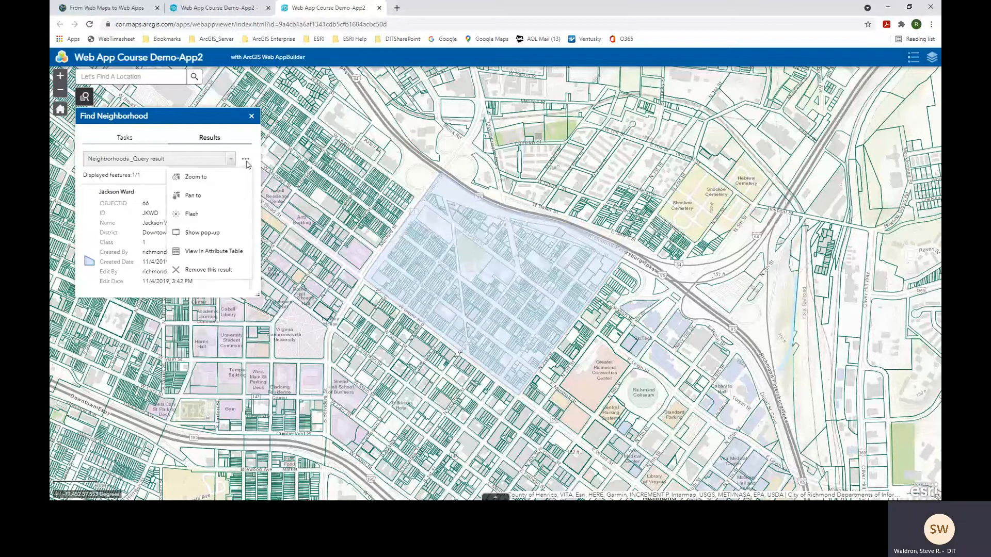
pyautogui.click(211, 271)
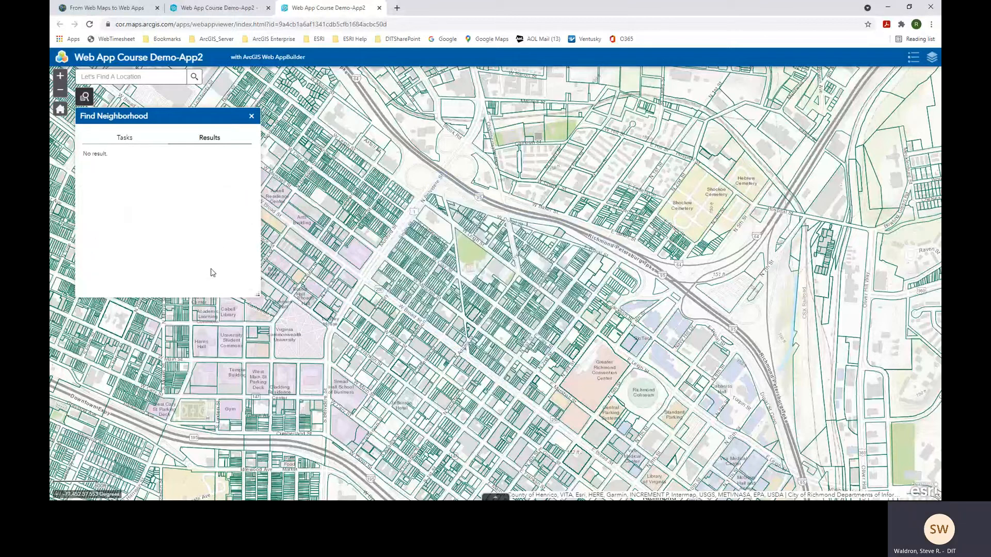
# - Close the Find Neighborhood panel and check the Layer List
pyautogui.click(251, 116)
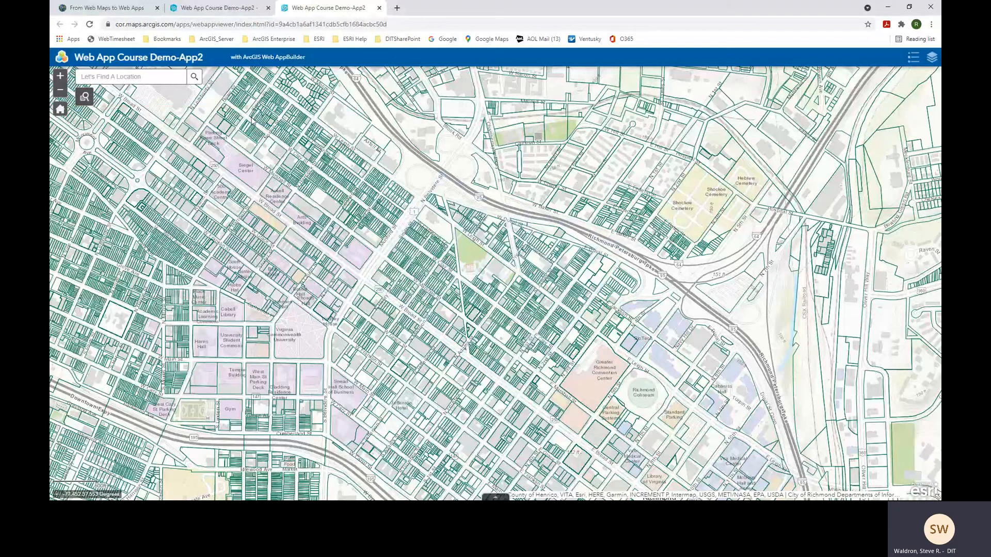
pyautogui.click(932, 59)
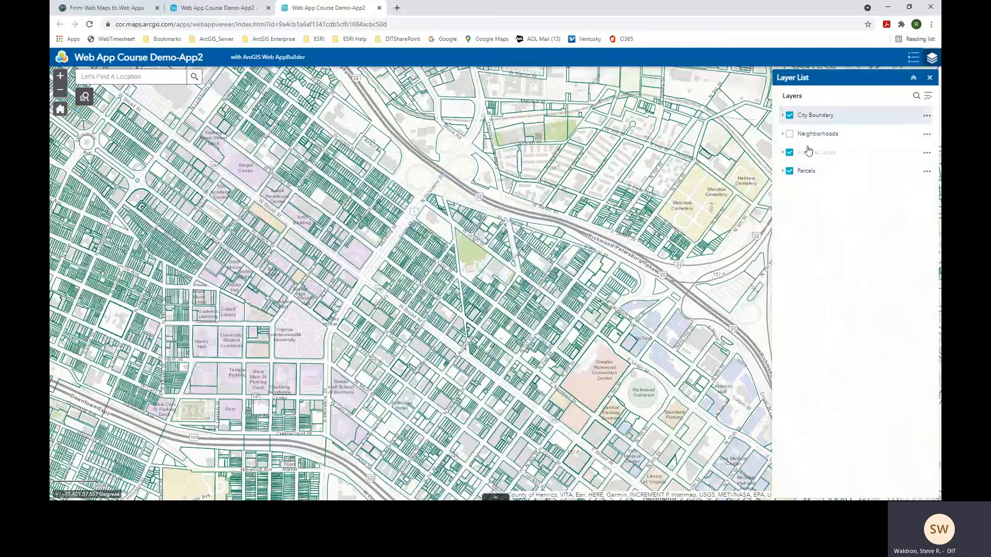
pyautogui.click(930, 80)
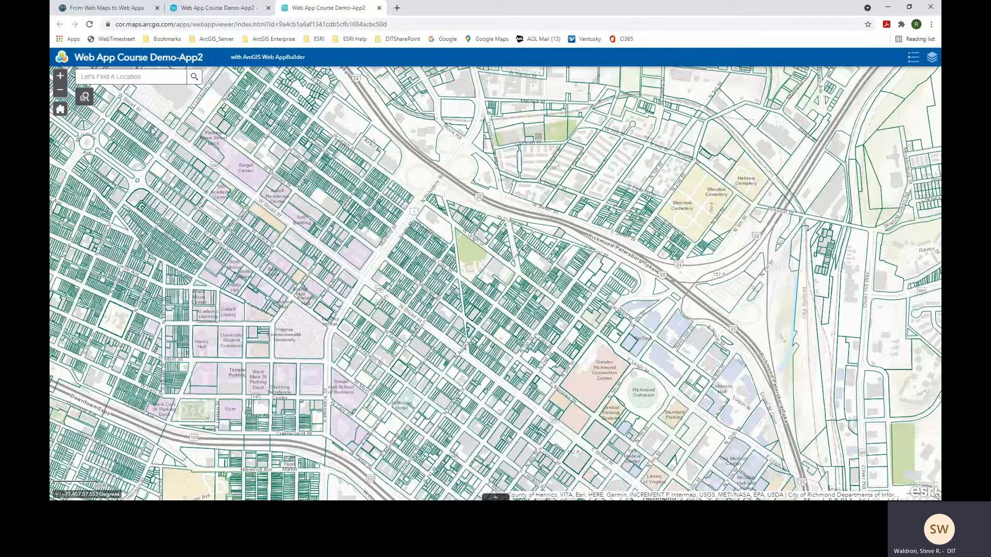
# - Close the launched app's browser tab to return to Web AppBuilder
pyautogui.click(379, 8)
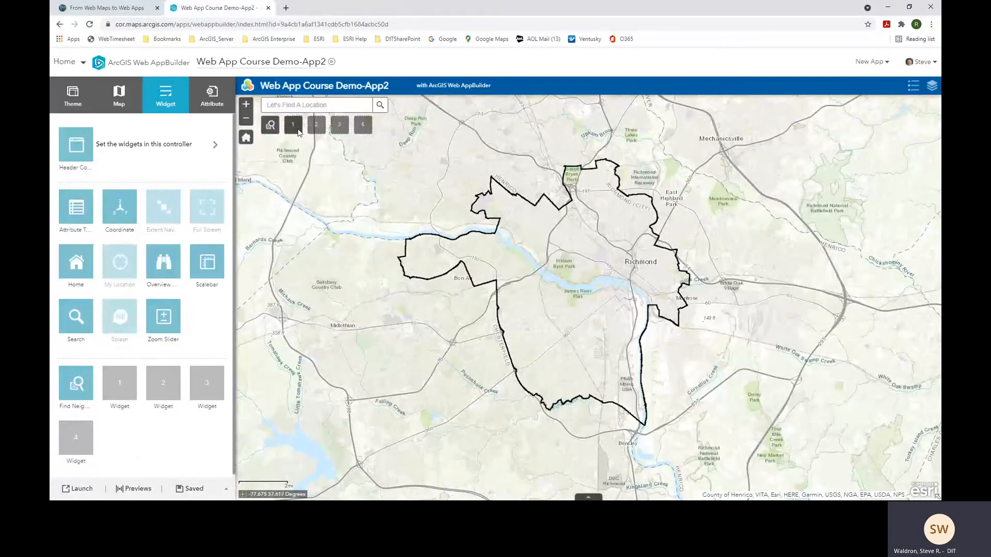
# - Open widget placeholder 1 and scroll the widget list down to the Select widget
pyautogui.click(126, 384)
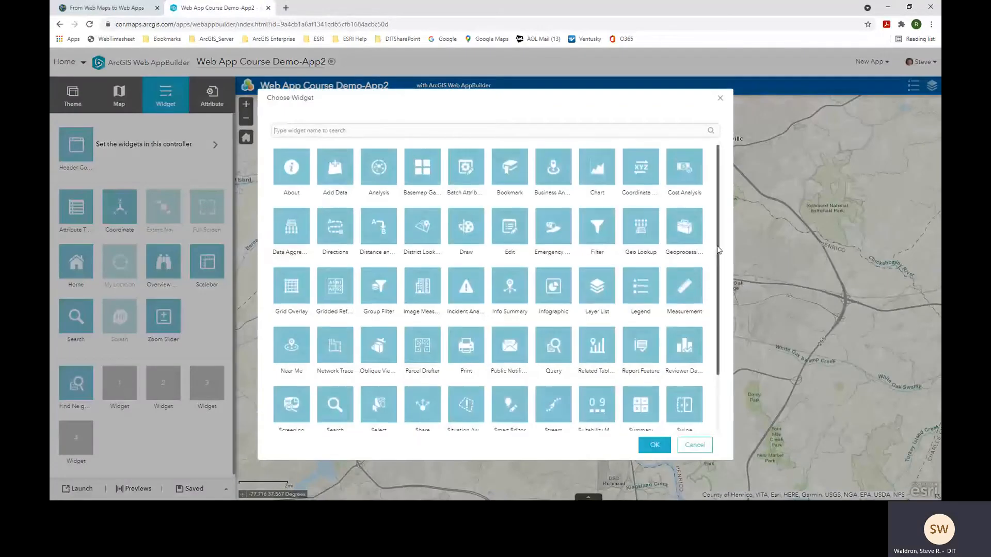
pyautogui.scroll(-3, 719, 250)
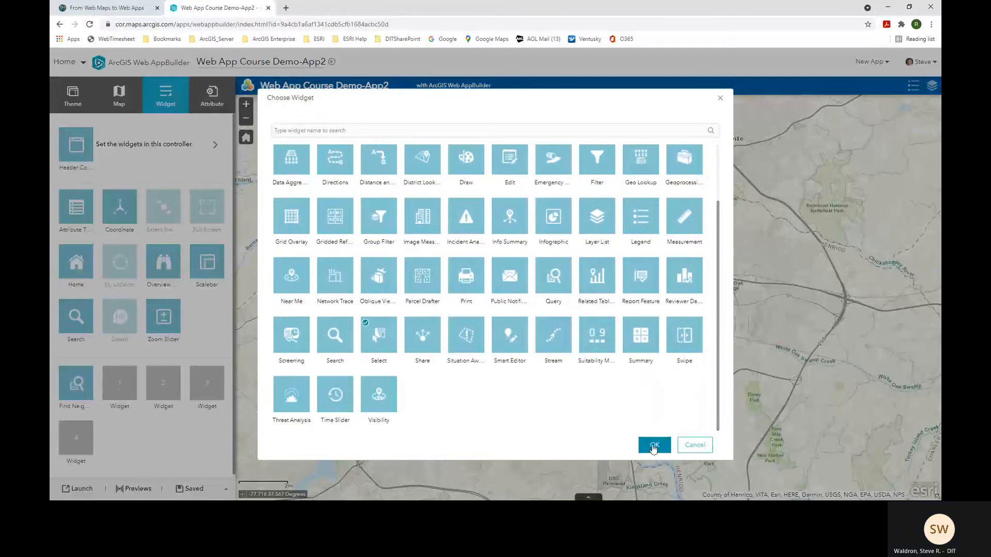
# - Name the Select widget 'Select Parcels' and keep polygon as its only selection tool
pyautogui.click(653, 446)
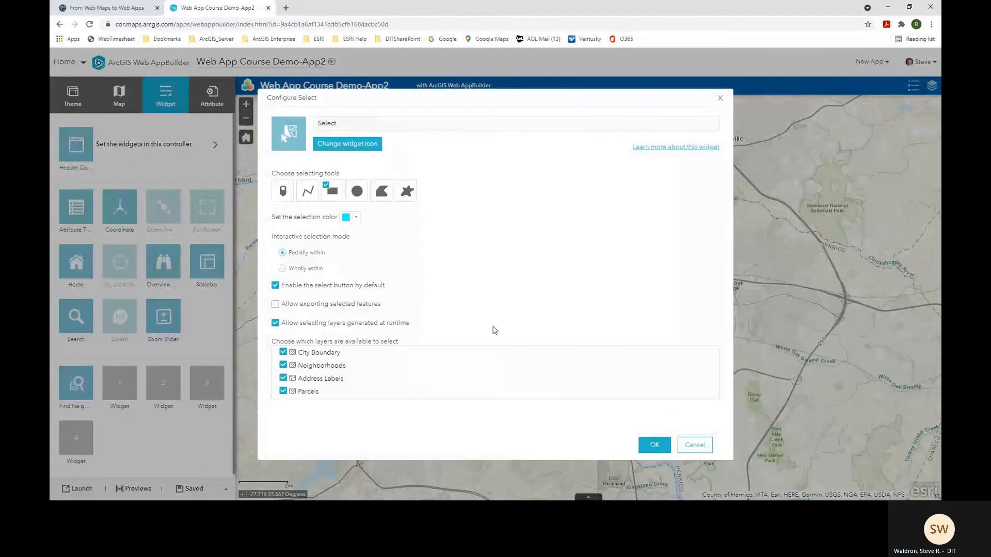
pyautogui.click(354, 123)
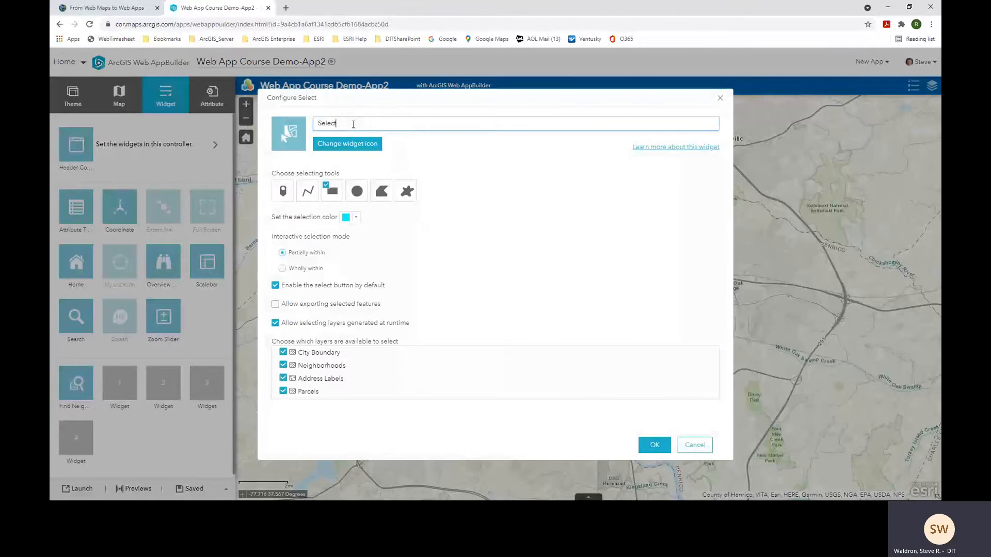
pyautogui.write('Parcels')
pyautogui.click(381, 196)
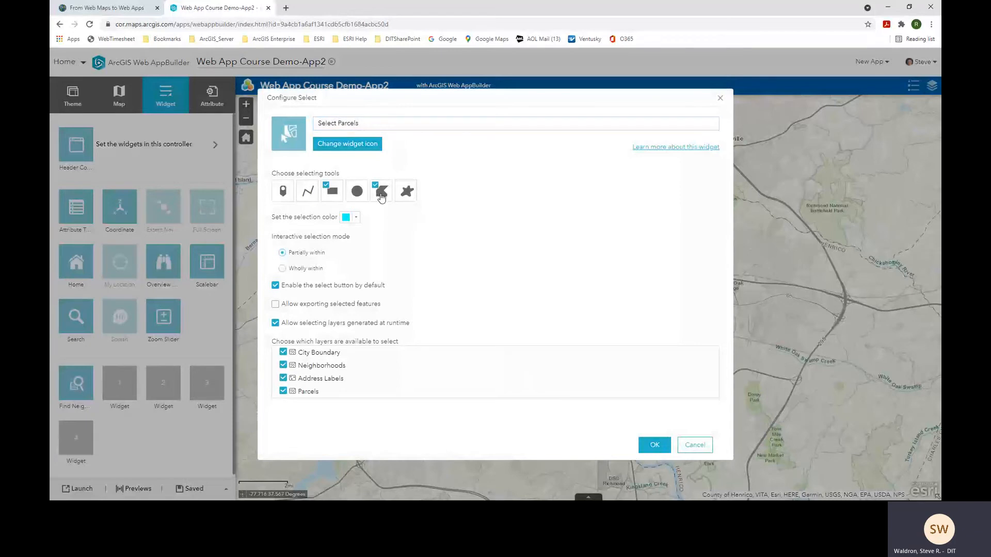
pyautogui.click(329, 191)
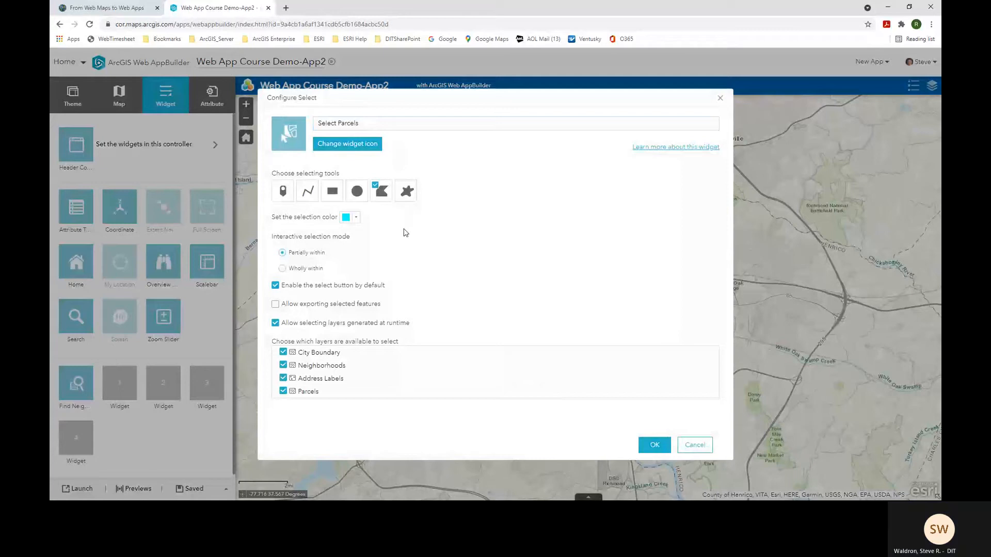
# - Set the selection colour to red, exclude City Boundary and Address Labels, and confirm the widget
pyautogui.click(354, 221)
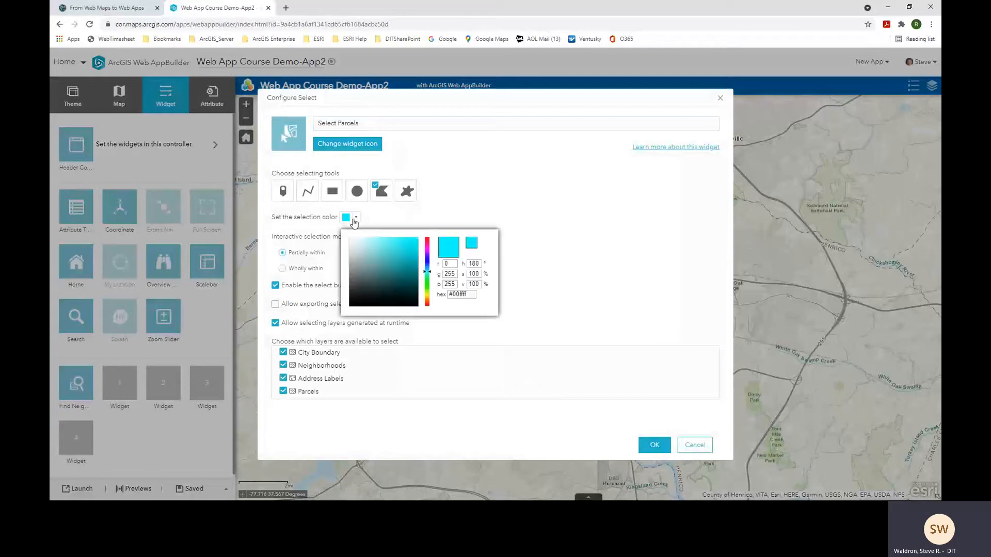
pyautogui.moveTo(429, 242); pyautogui.dragTo(428, 238)
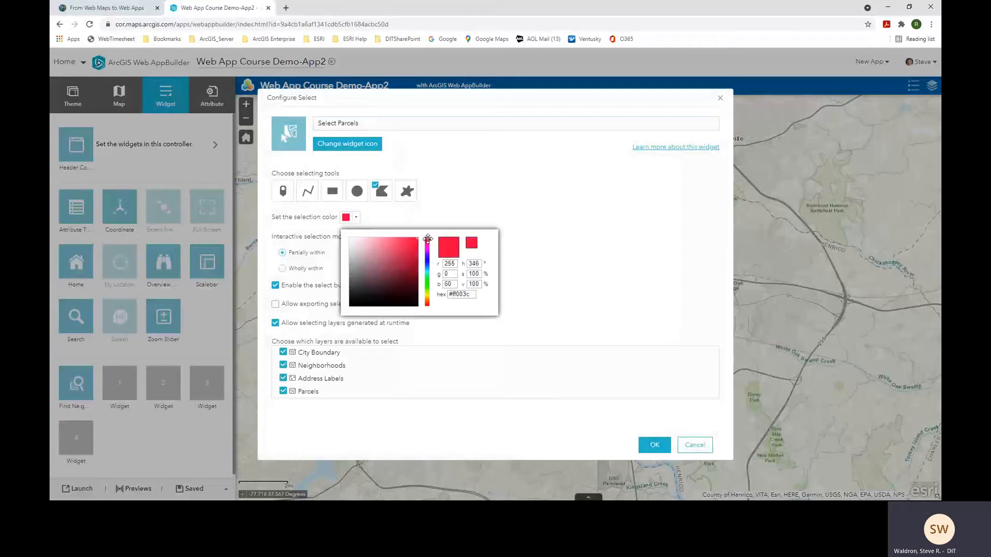
pyautogui.click(562, 278)
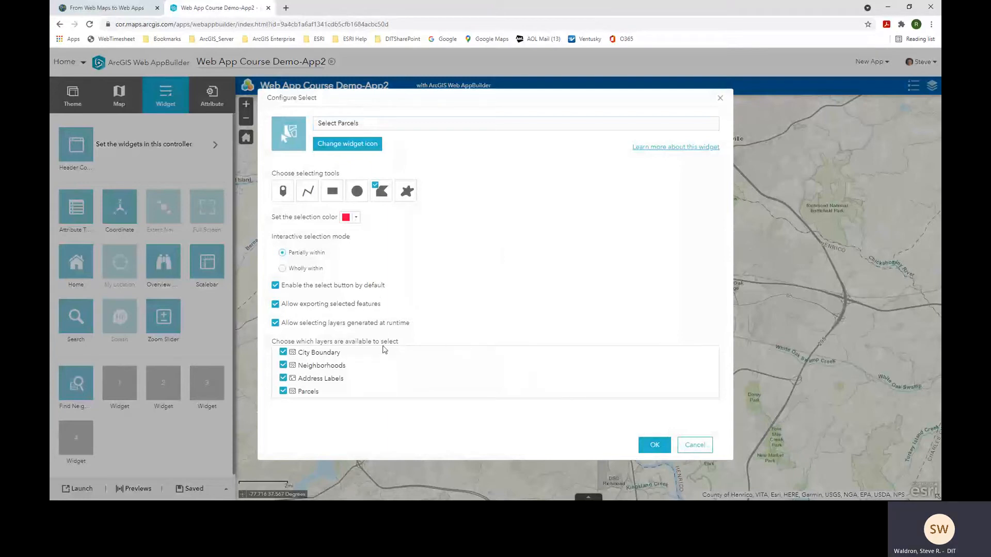
pyautogui.click(283, 352)
pyautogui.click(283, 379)
pyautogui.click(651, 446)
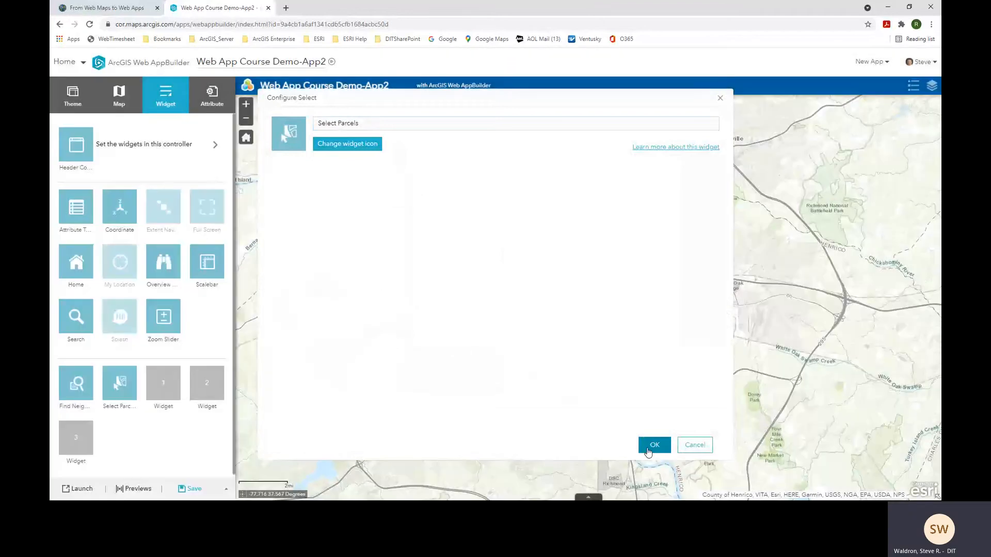
# - Save and launch the app, then query Find Neighborhood for Jackson Ward
pyautogui.click(199, 491)
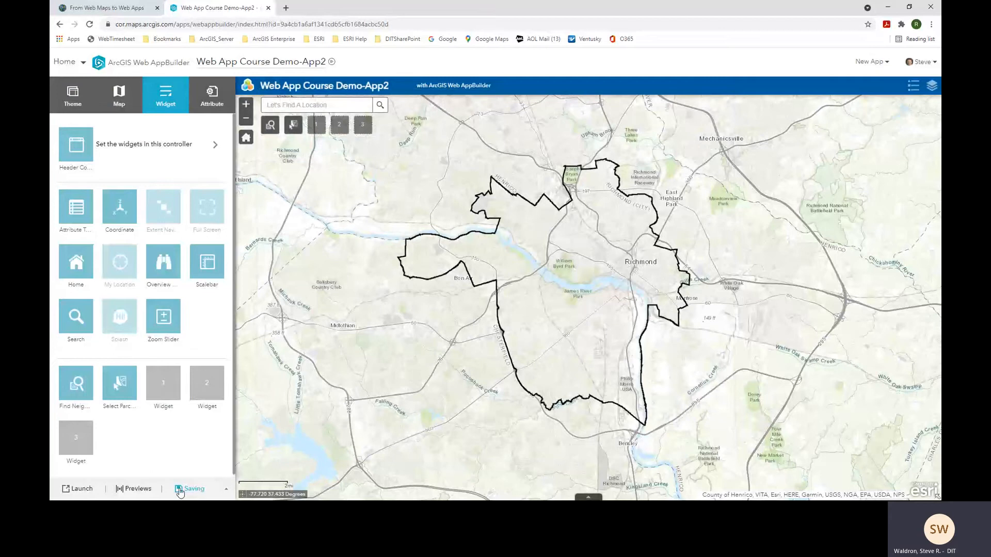
pyautogui.click(78, 490)
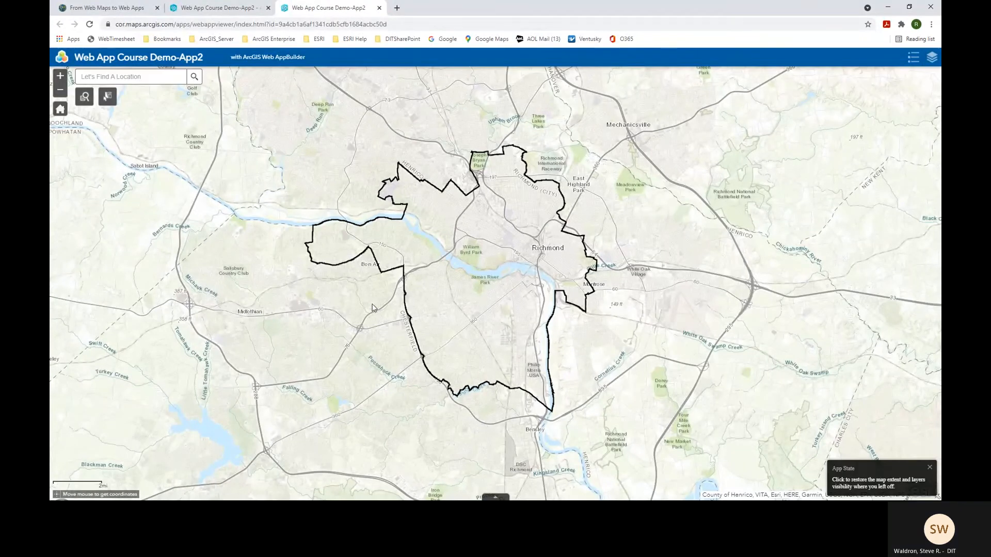
pyautogui.click(83, 101)
pyautogui.click(112, 195)
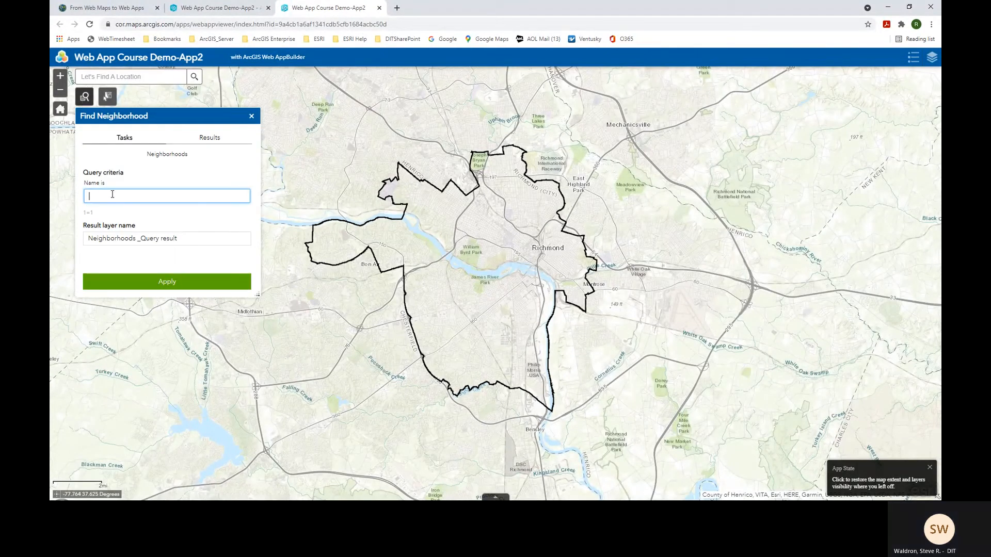
pyautogui.write('Jackson Ward')
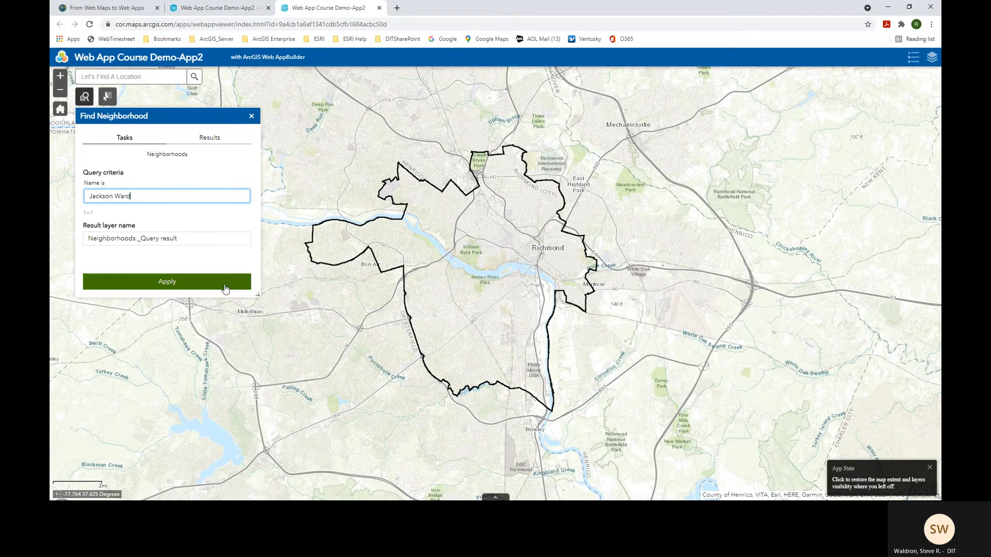
pyautogui.click(201, 285)
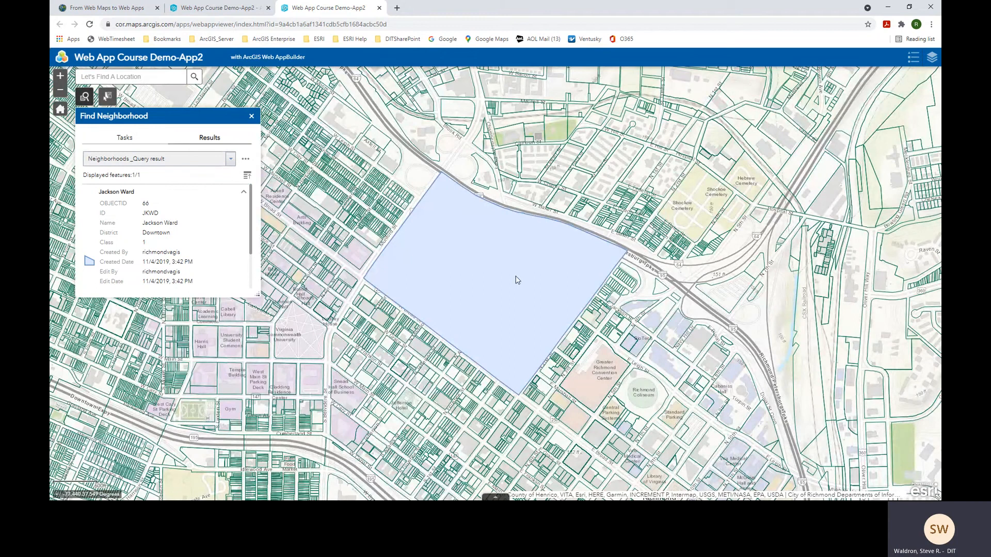
# - Set the Neighborhoods query result layer to 50% transparency in the Layer List
pyautogui.scroll(1, 516, 280)
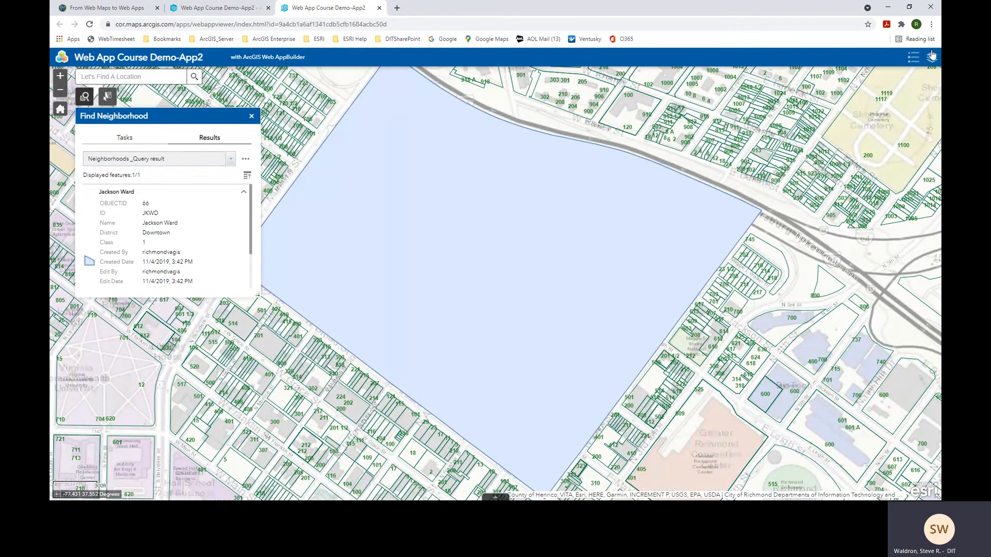
pyautogui.click(932, 56)
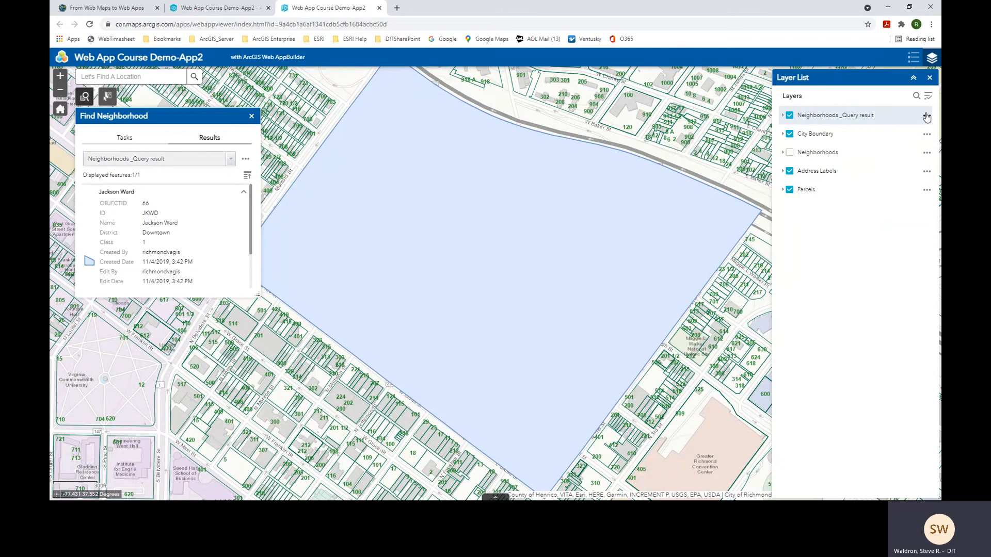
pyautogui.click(926, 116)
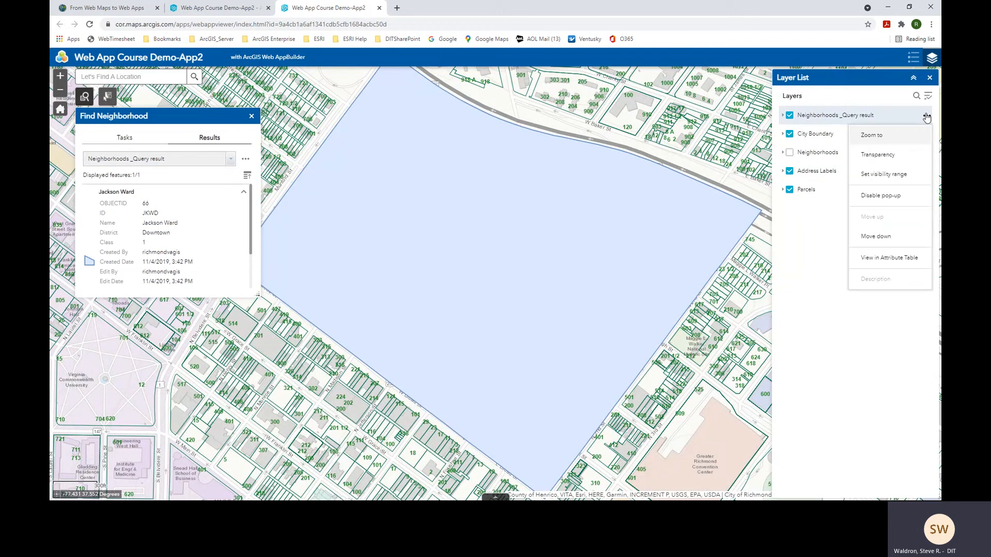
pyautogui.click(883, 154)
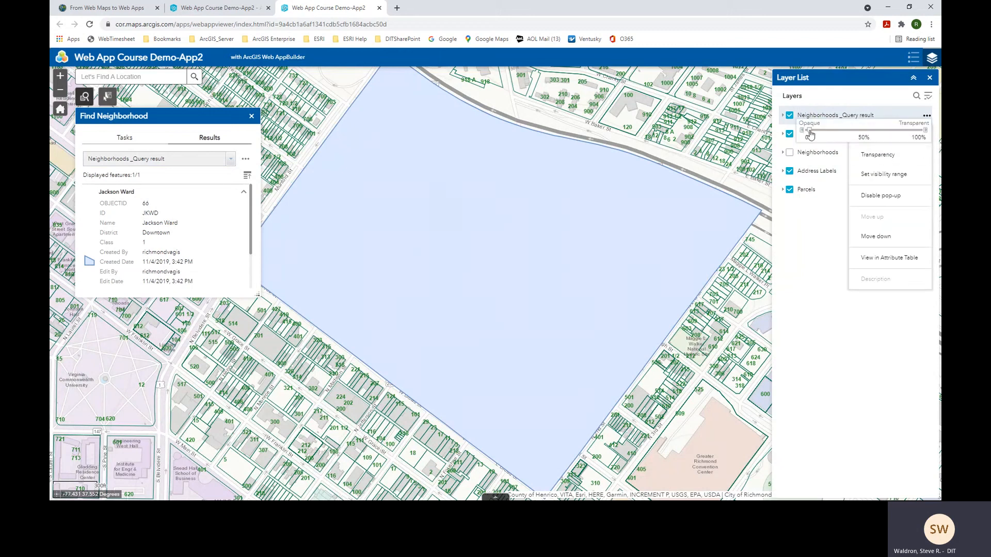
pyautogui.moveTo(814, 133); pyautogui.dragTo(860, 135)
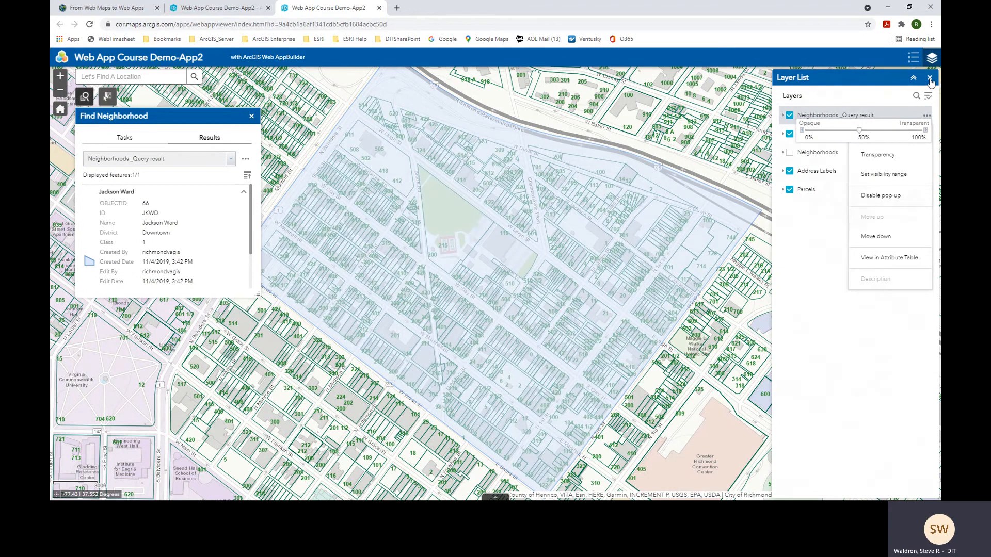
pyautogui.click(929, 79)
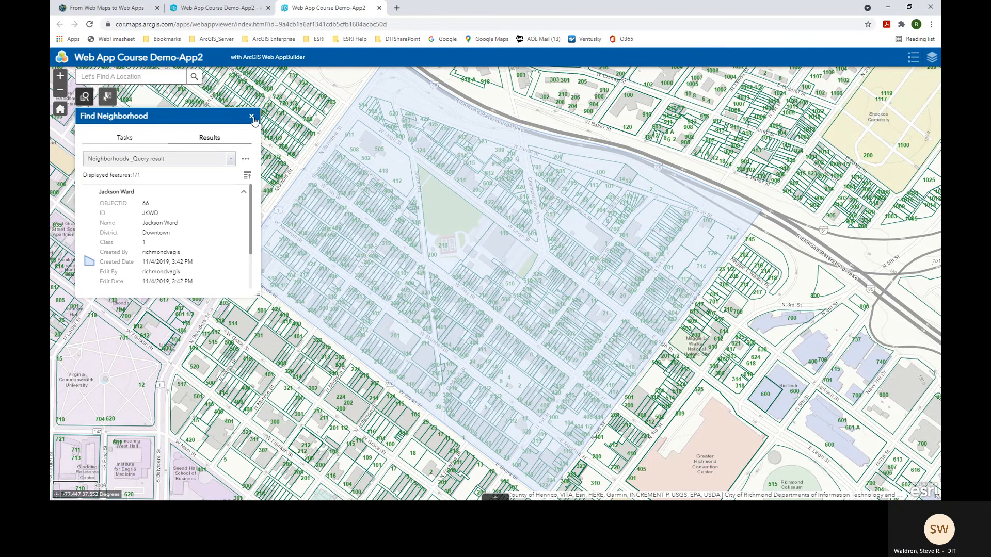
# - Close the Find Neighborhood widget and turn the query result layer back on
pyautogui.click(252, 117)
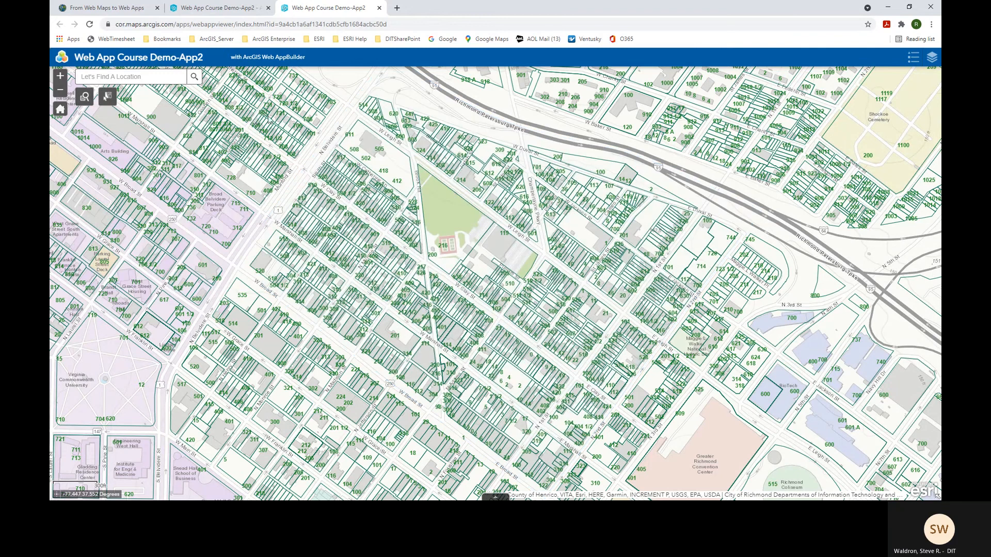
pyautogui.click(931, 60)
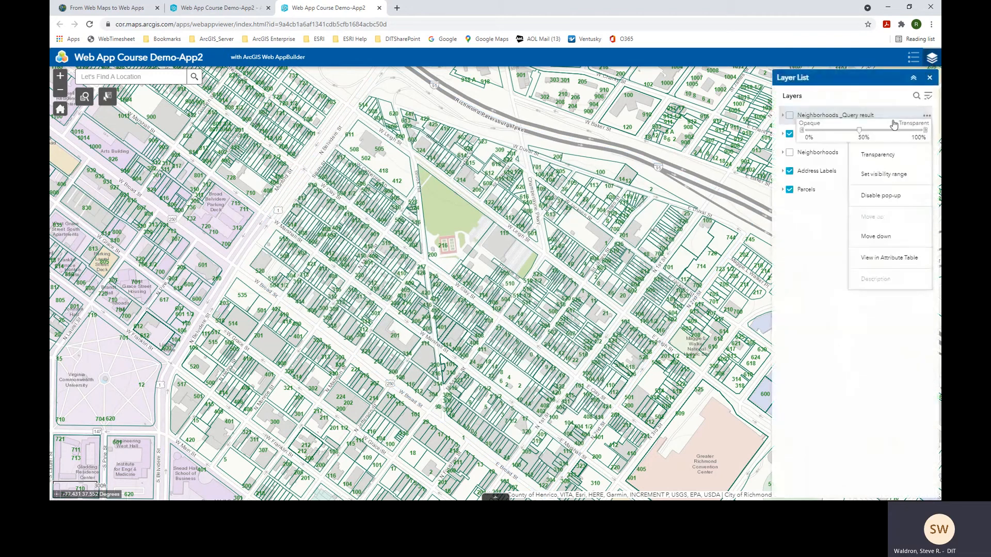
pyautogui.click(788, 116)
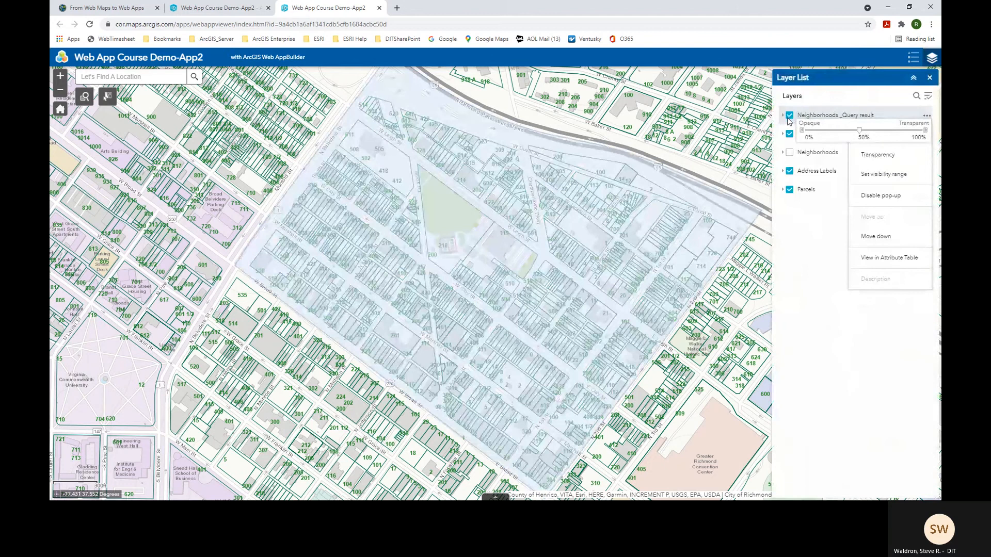
pyautogui.click(929, 78)
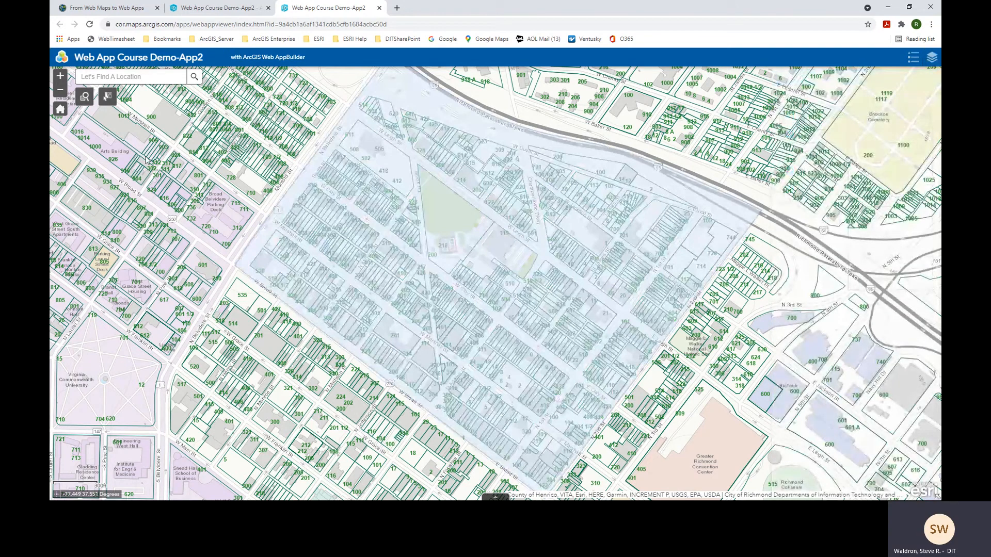
# - Draw a four-corner polygon around Jackson Ward with Select Parcels, selecting 856 parcels
pyautogui.click(107, 99)
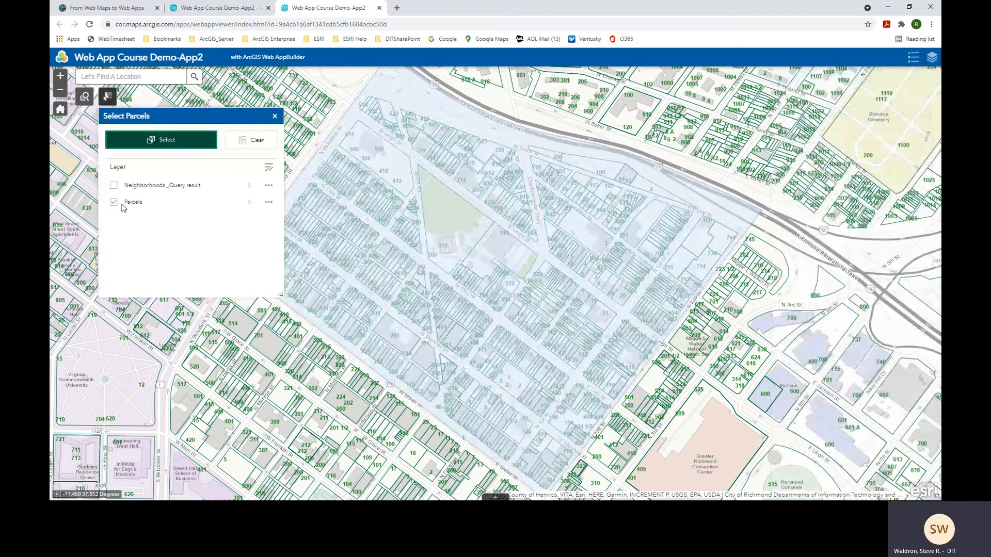
pyautogui.moveTo(221, 116); pyautogui.dragTo(173, 306)
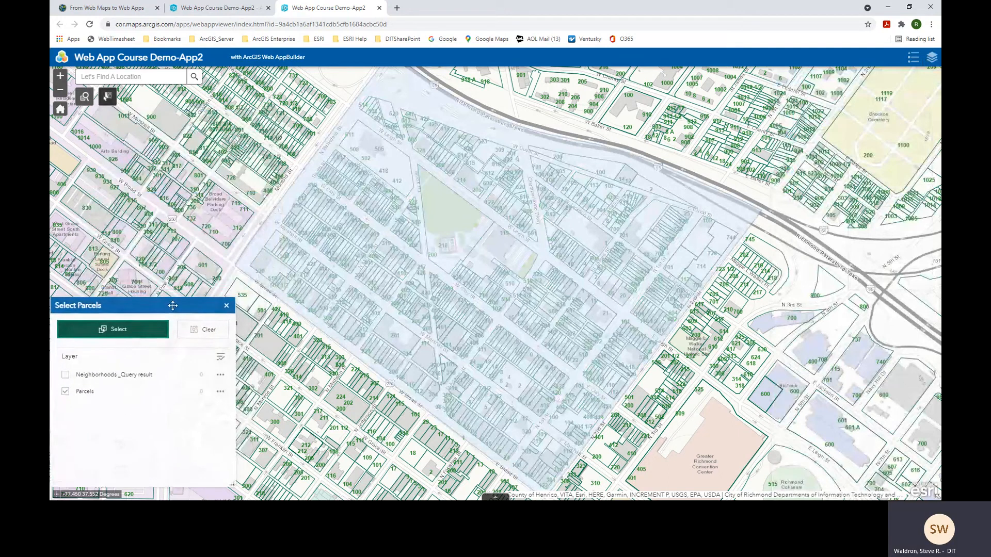
pyautogui.click(240, 270)
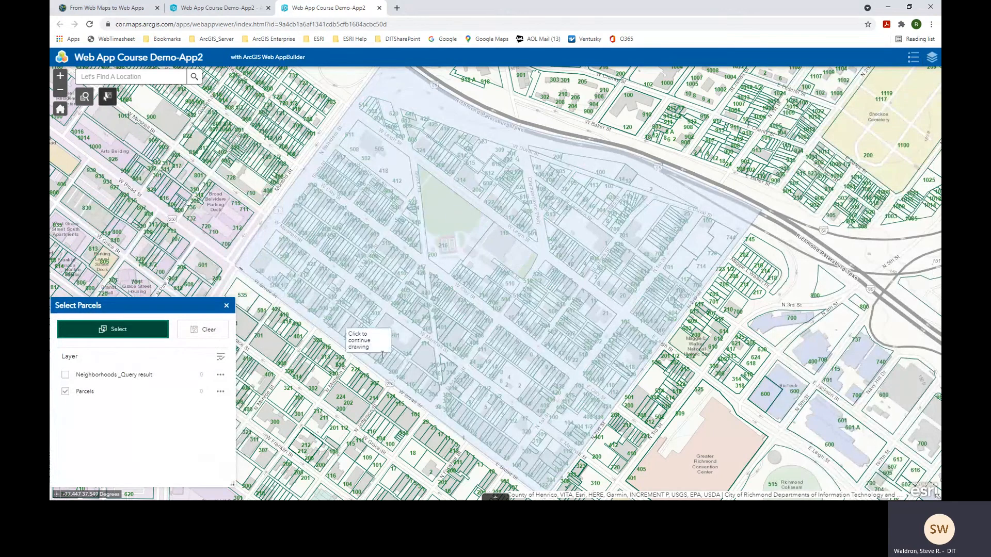
pyautogui.click(549, 487)
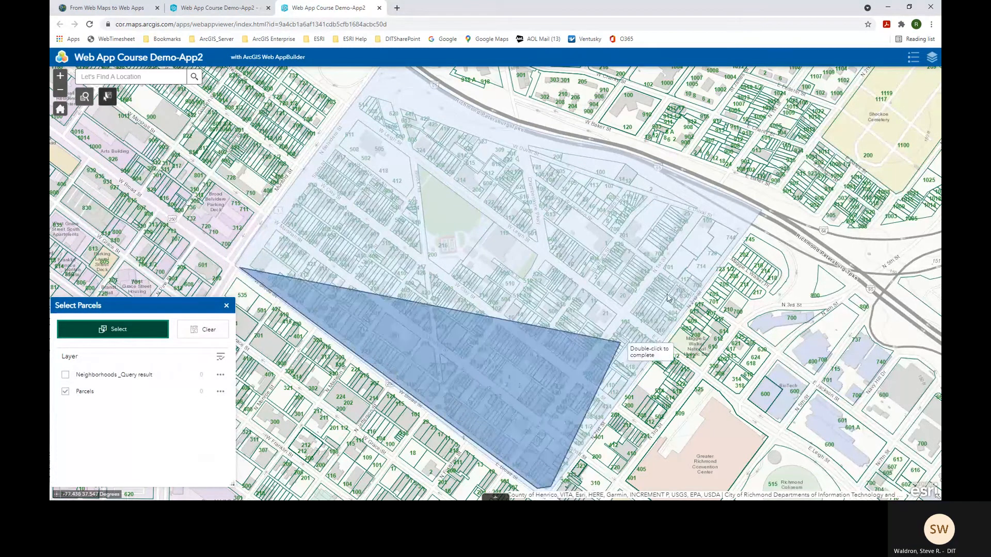
pyautogui.click(748, 225)
pyautogui.click(634, 159)
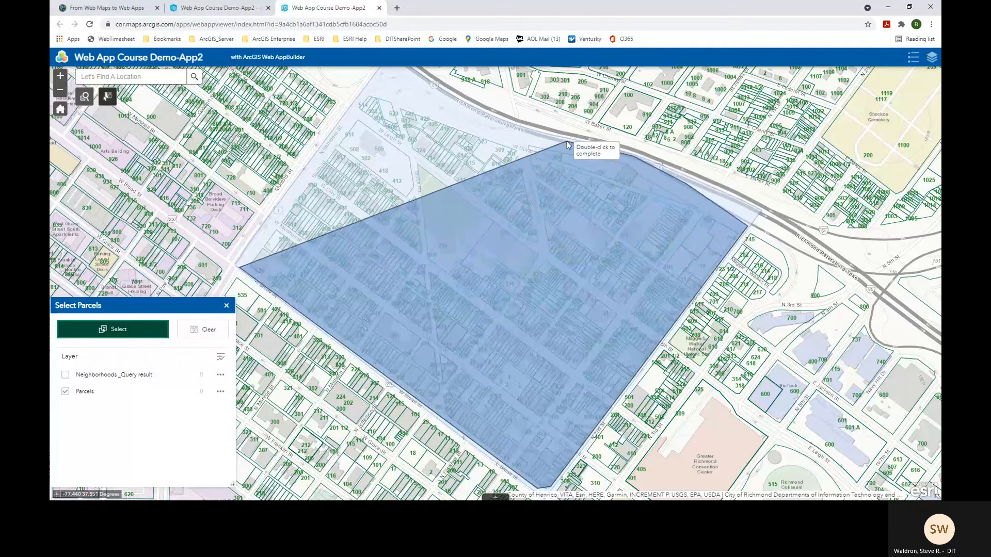
pyautogui.doubleClick(374, 84)
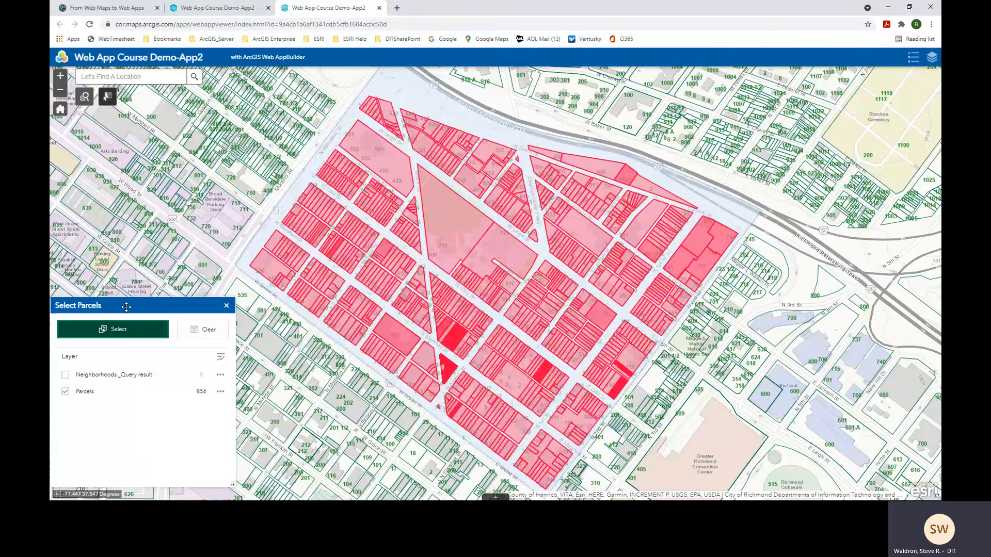
pyautogui.moveTo(126, 308); pyautogui.dragTo(135, 165)
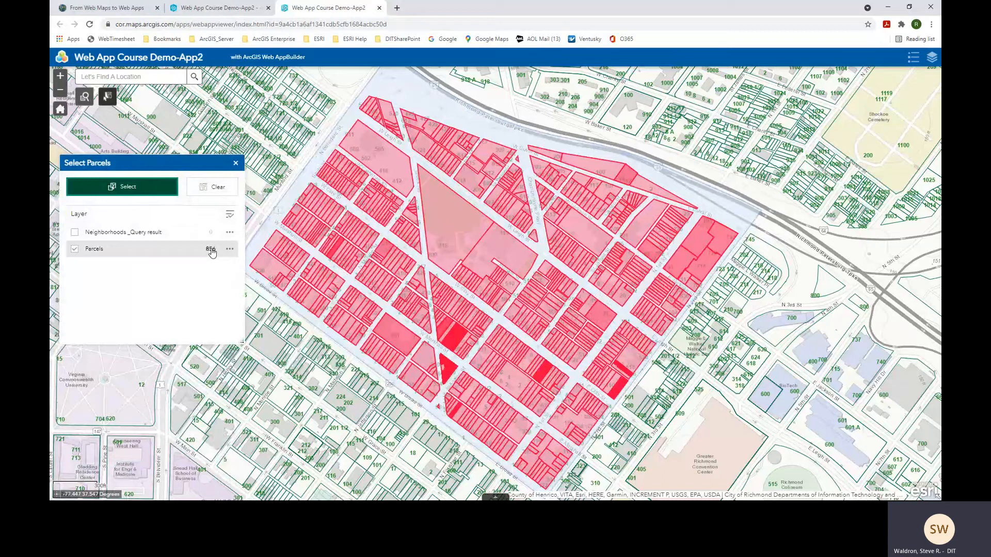
# - Export the 856 selected parcels to CSV and open features (1).csv
pyautogui.click(230, 249)
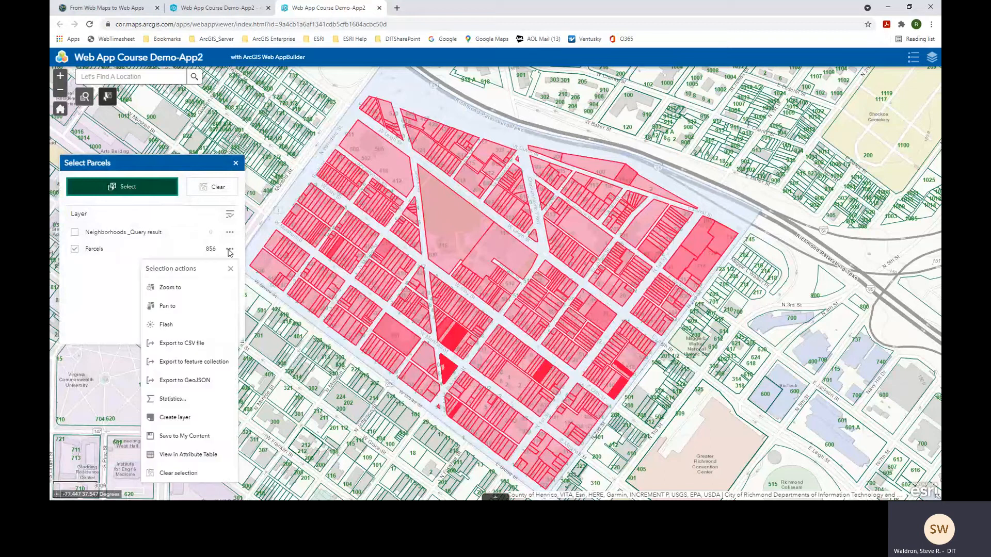
pyautogui.click(187, 344)
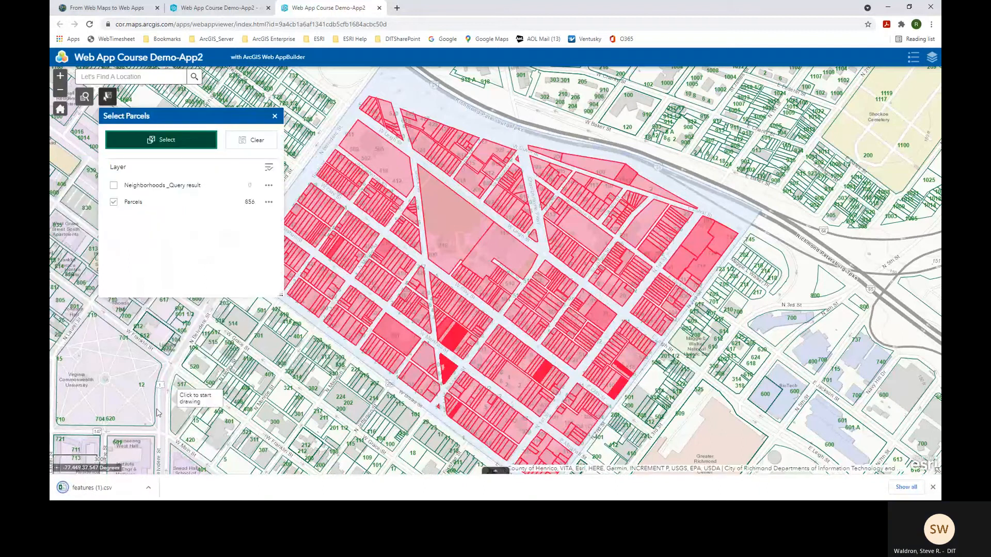
pyautogui.click(96, 489)
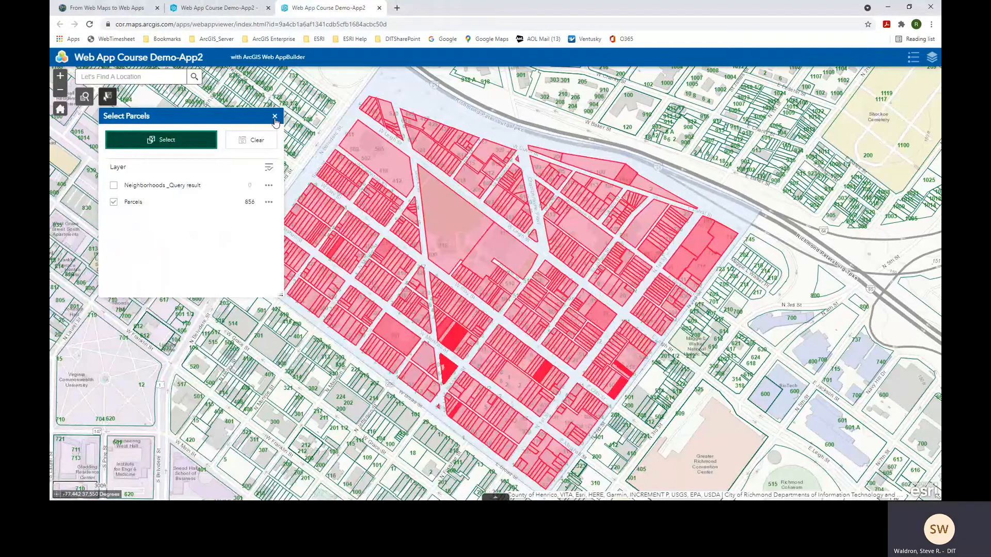
# - Clear the parcel selection, close the widget, and close the app's browser tab
pyautogui.click(248, 147)
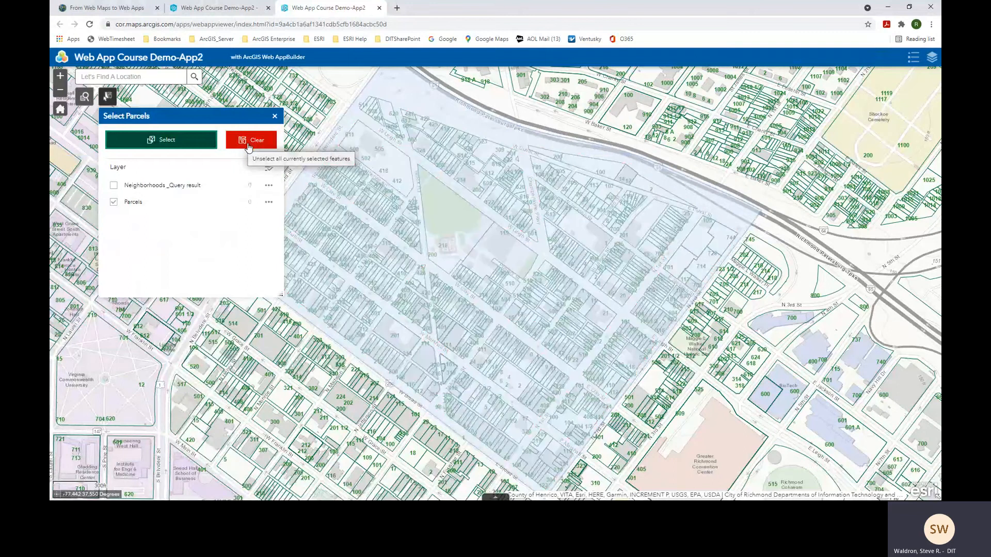
pyautogui.click(275, 118)
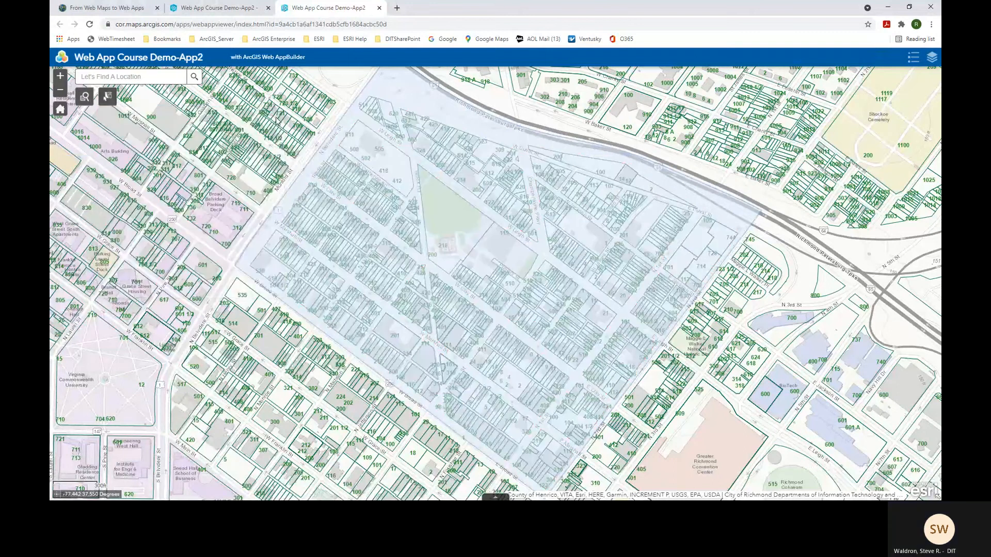
pyautogui.click(379, 8)
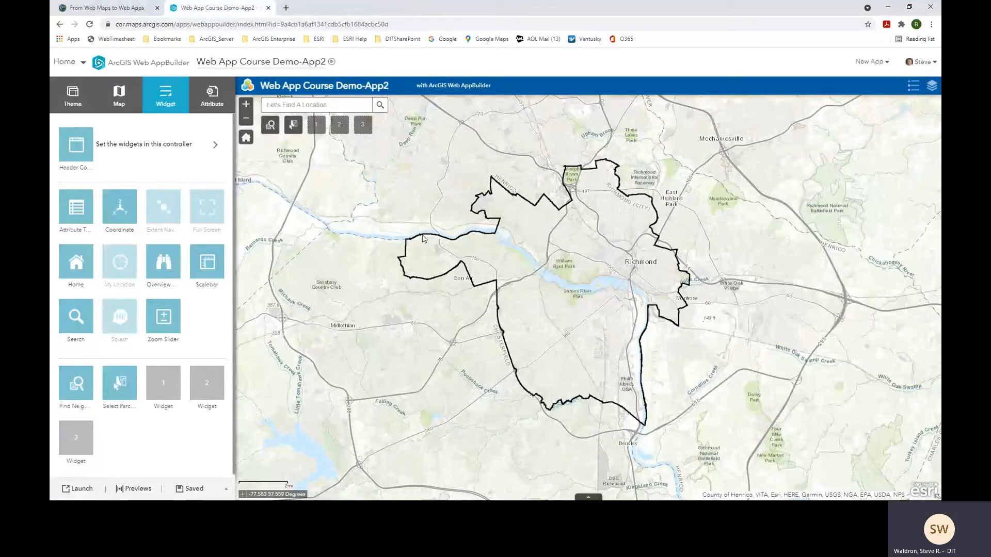
# - In the From Web Maps to Web Apps story, advance to slide 16, 'Establish your branding'
pyautogui.click(115, 9)
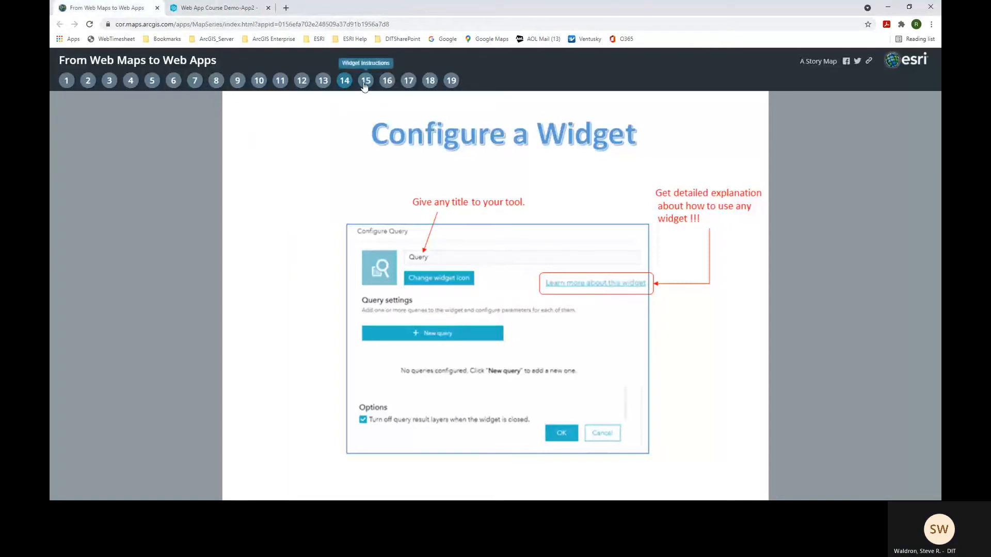
pyautogui.click(365, 83)
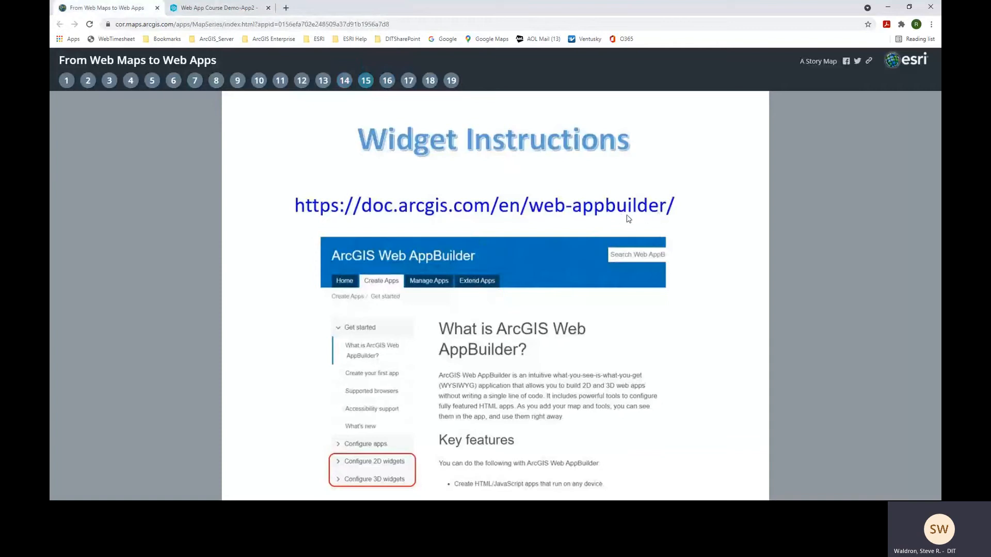
pyautogui.click(388, 81)
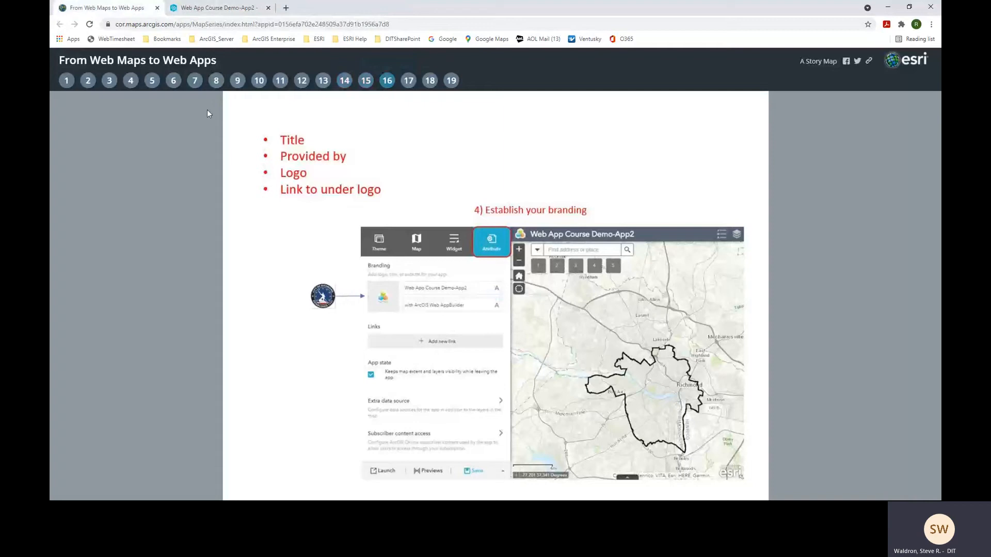
# - In the Attribute settings, change the app title to 'Department XYZ Application'
pyautogui.click(222, 14)
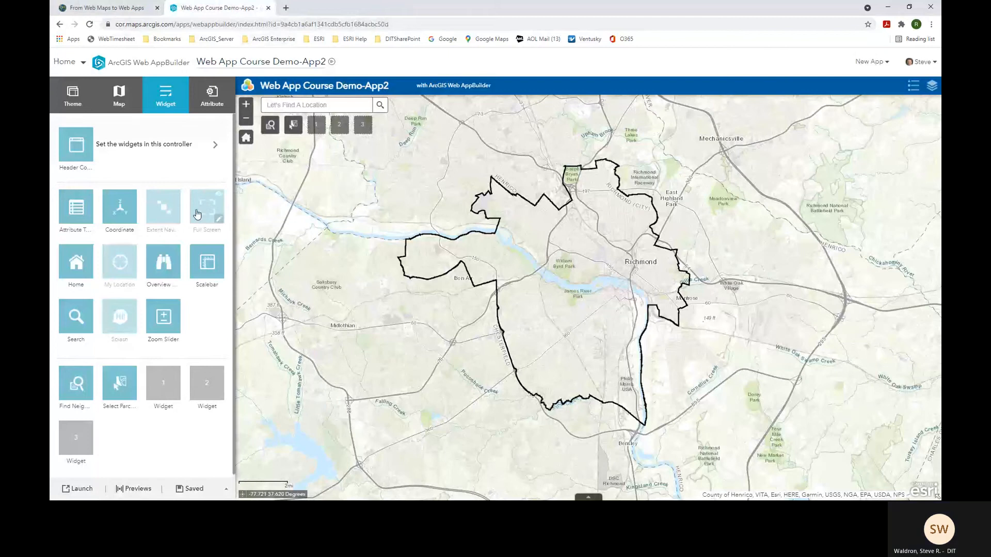
pyautogui.click(214, 98)
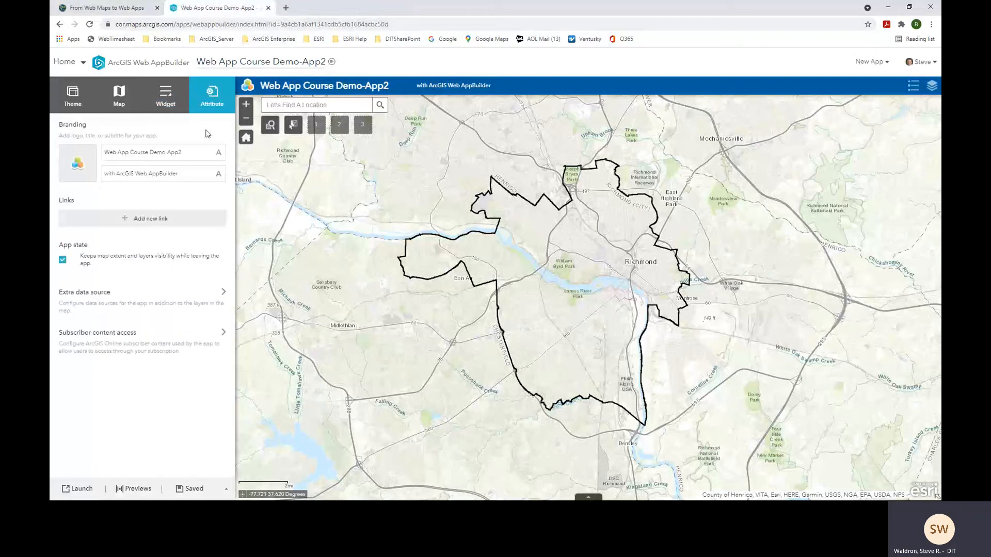
pyautogui.moveTo(196, 152); pyautogui.dragTo(105, 152)
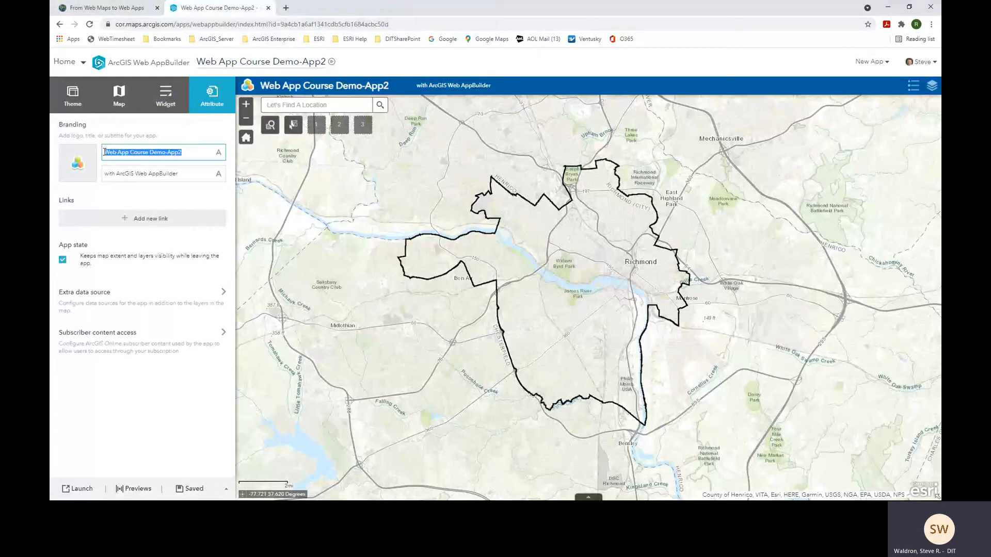
pyautogui.write('De')
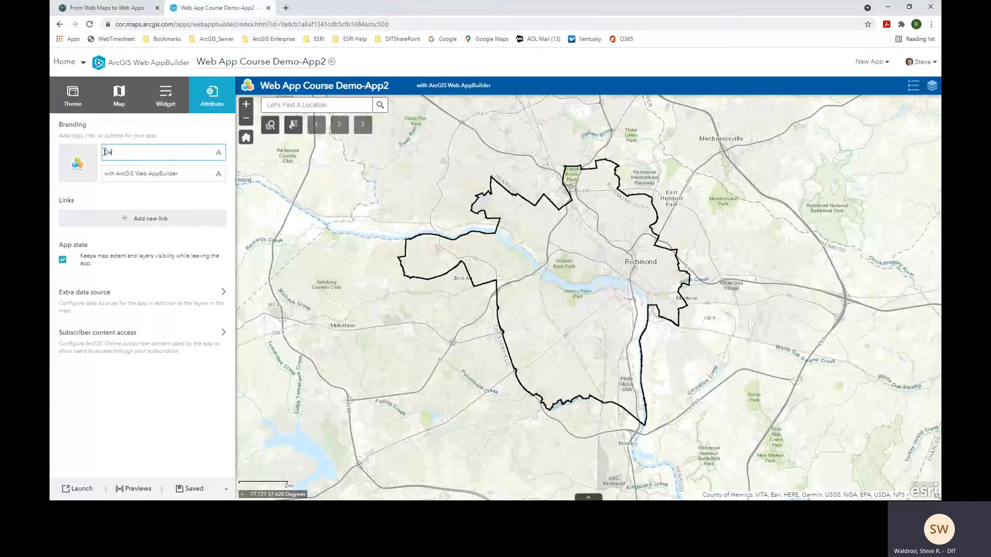
pyautogui.write('partment')
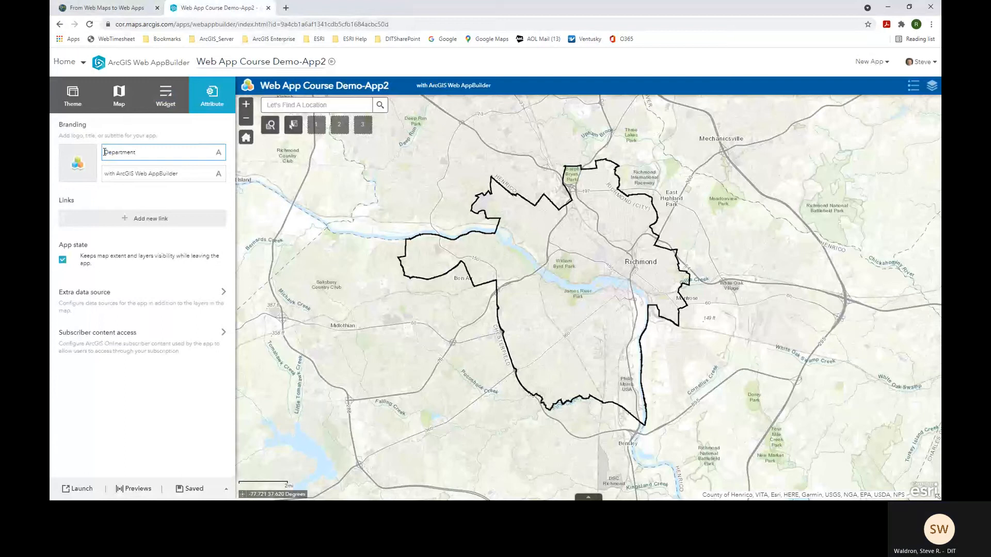
pyautogui.write(' XYZ Application')
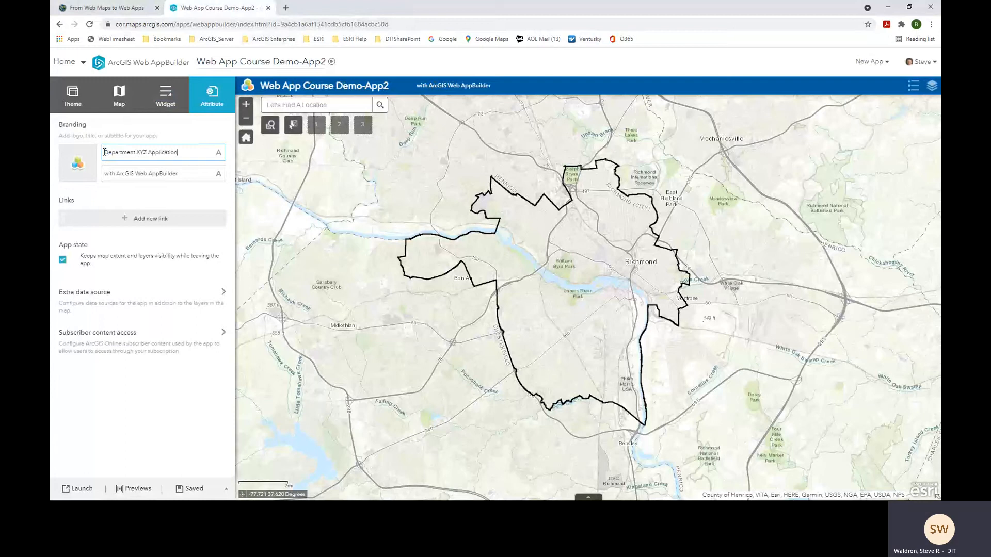
# - Replace the subtitle with 'Provided By The City of Richmond'
pyautogui.moveTo(190, 178); pyautogui.dragTo(105, 176)
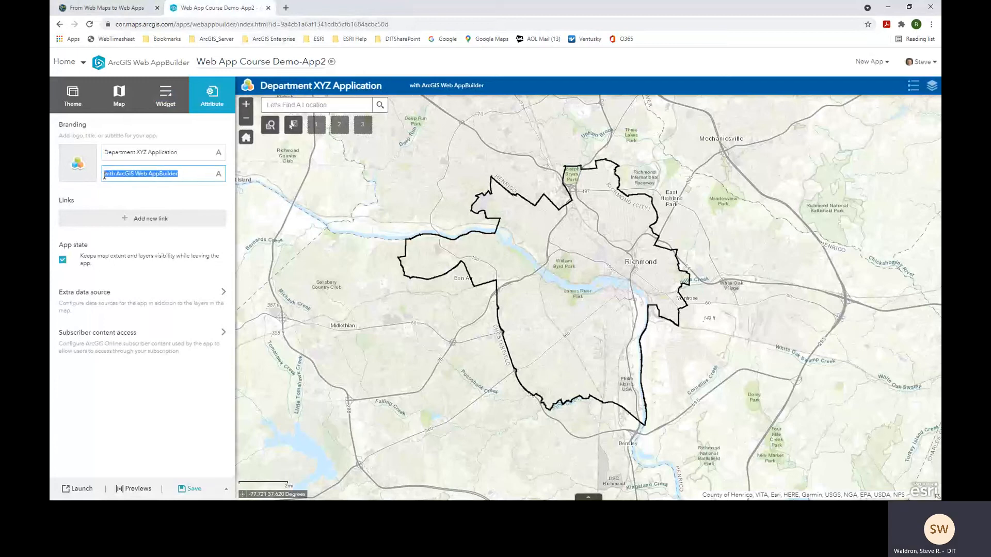
pyautogui.write('F')
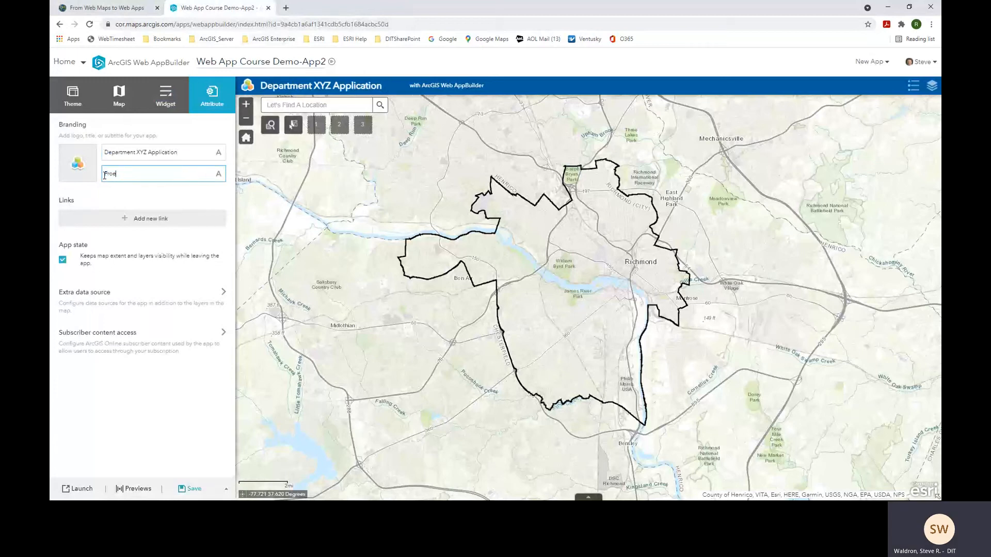
pyautogui.write('rovided By The City of Richmond')
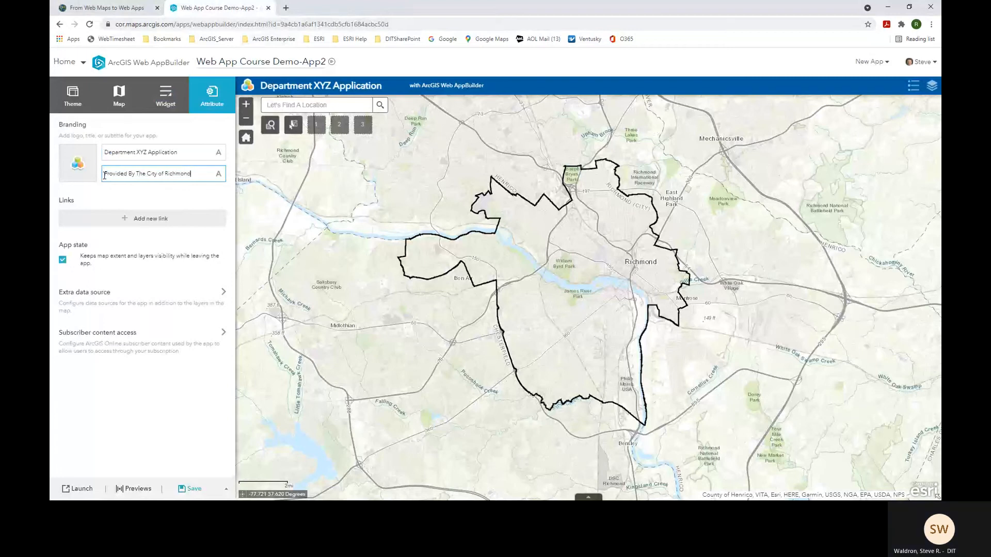
pyautogui.click(77, 162)
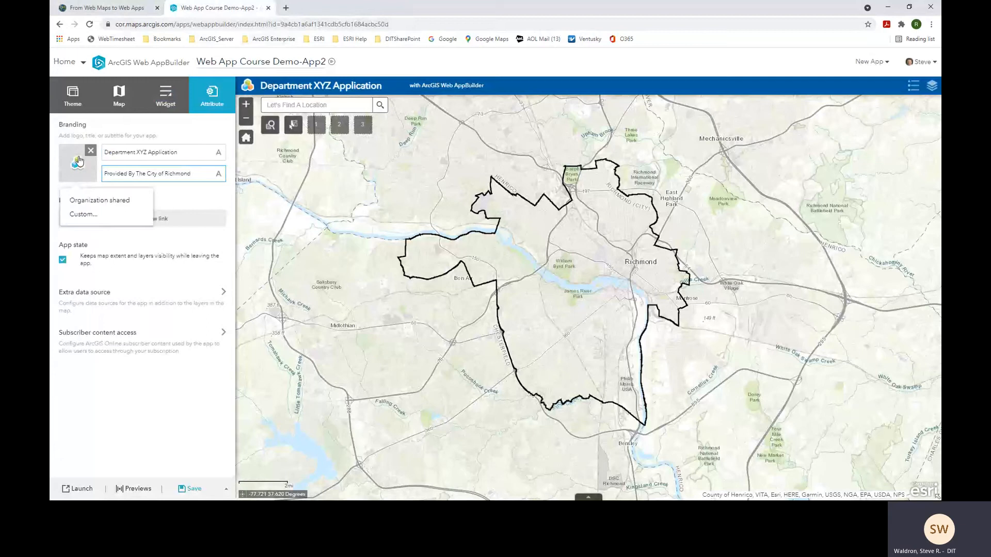
# - Upload ric-seal-00-full.png from the CORLogos_New folder as a custom logo
pyautogui.click(89, 217)
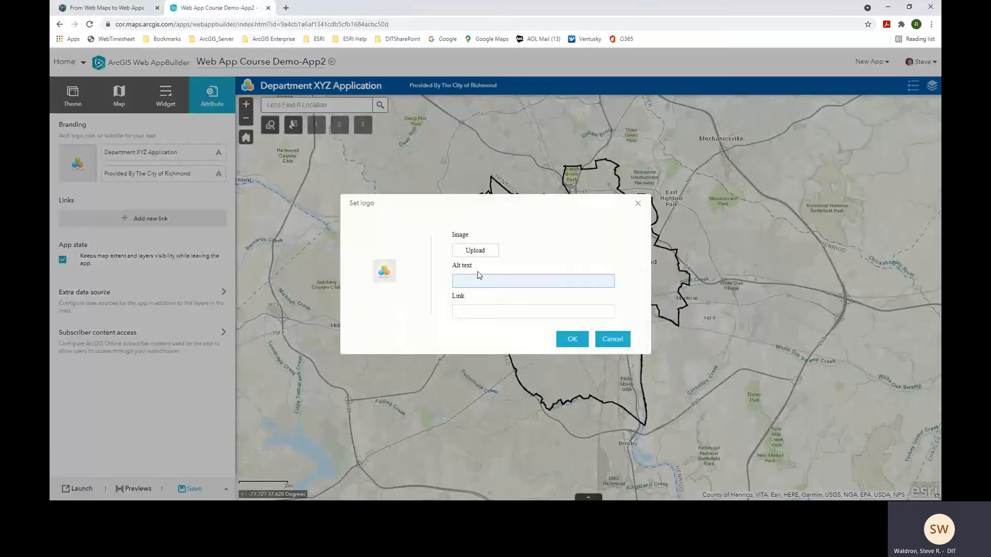
pyautogui.click(482, 252)
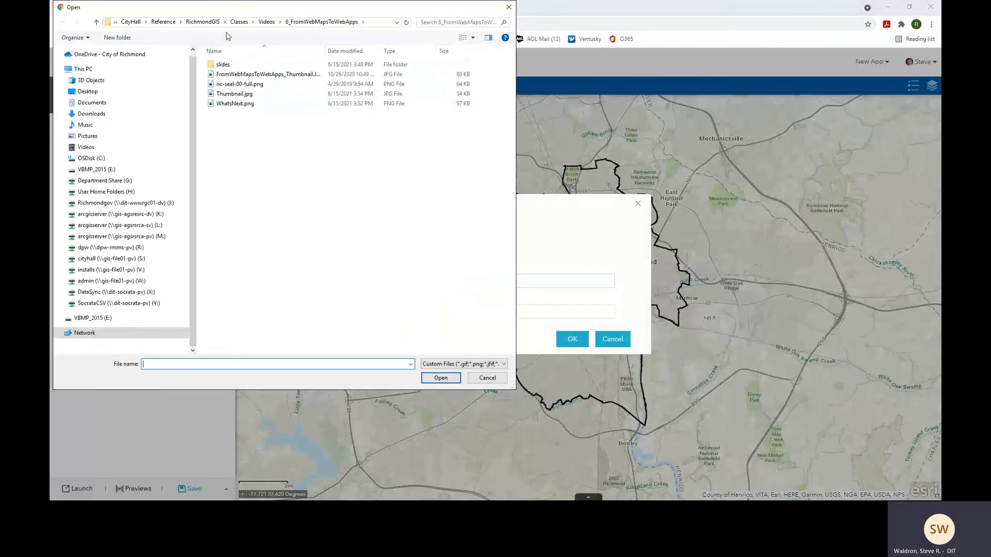
pyautogui.click(212, 22)
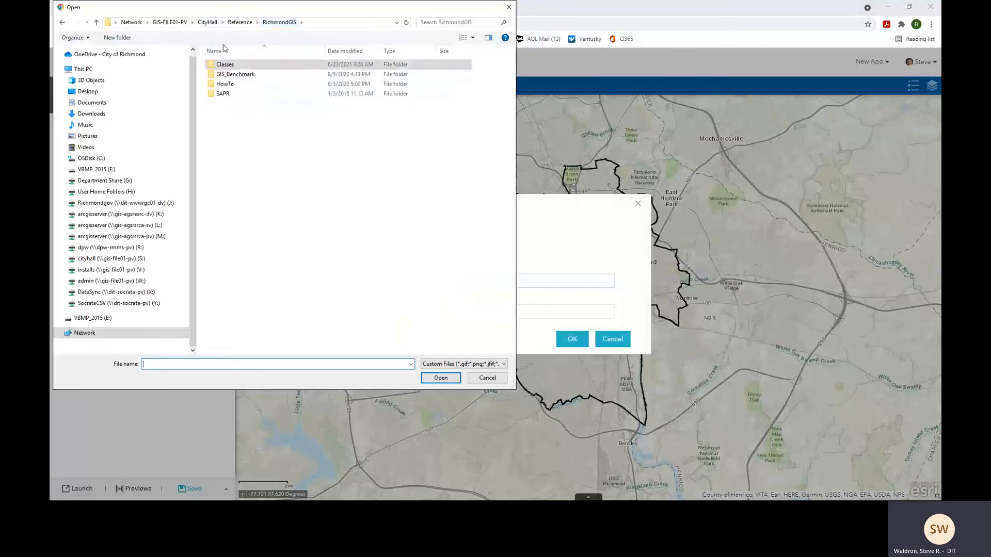
pyautogui.click(235, 23)
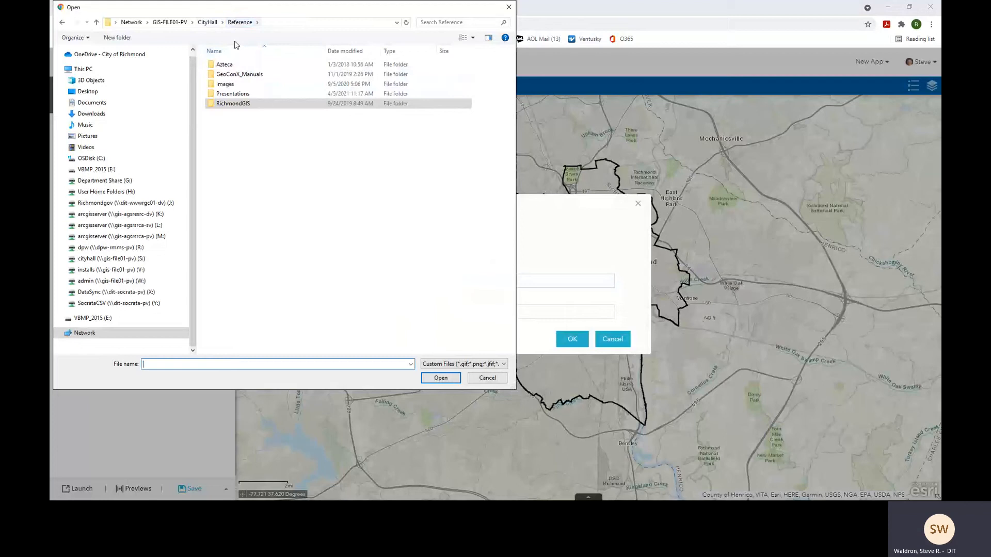
pyautogui.doubleClick(235, 84)
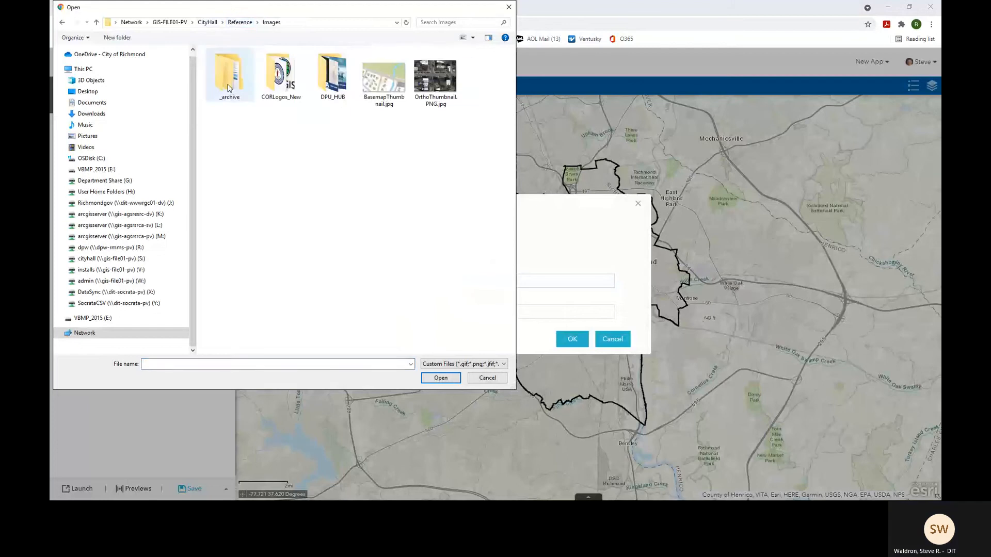
pyautogui.doubleClick(281, 75)
pyautogui.click(389, 102)
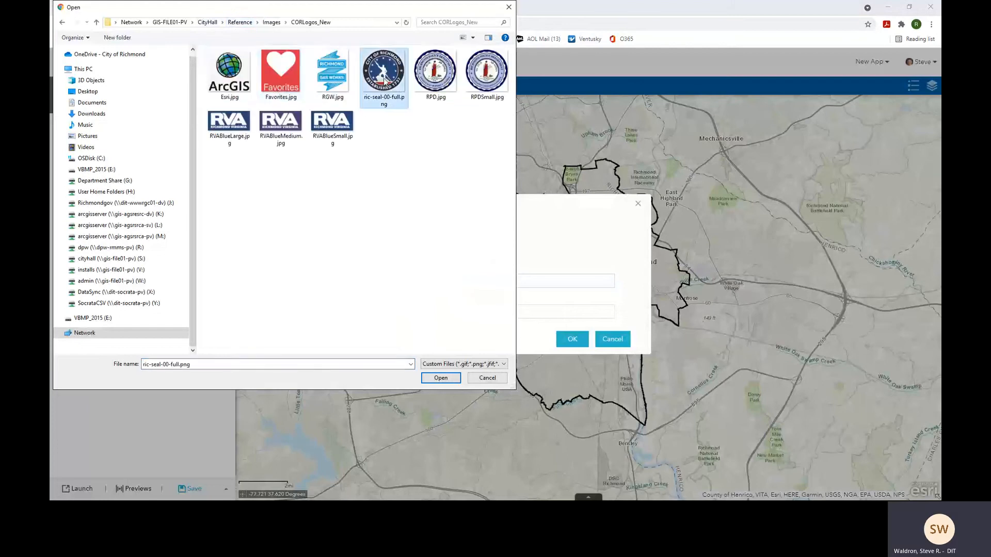
pyautogui.click(437, 379)
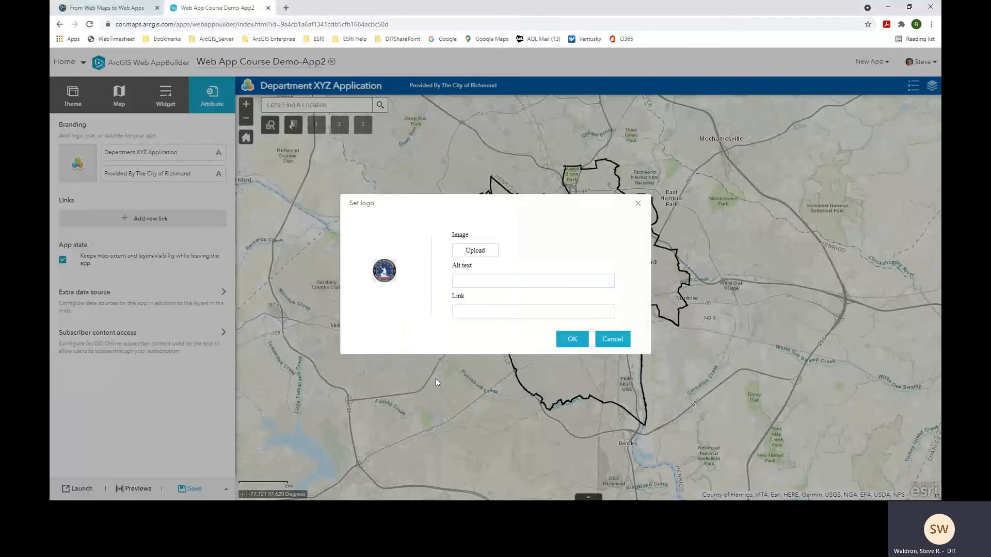
pyautogui.click(497, 282)
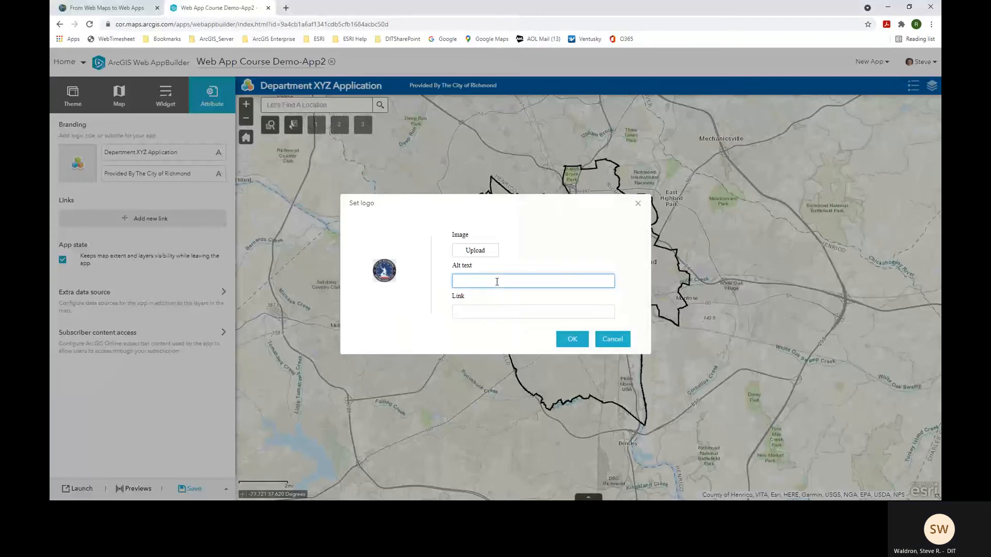
pyautogui.write('City')
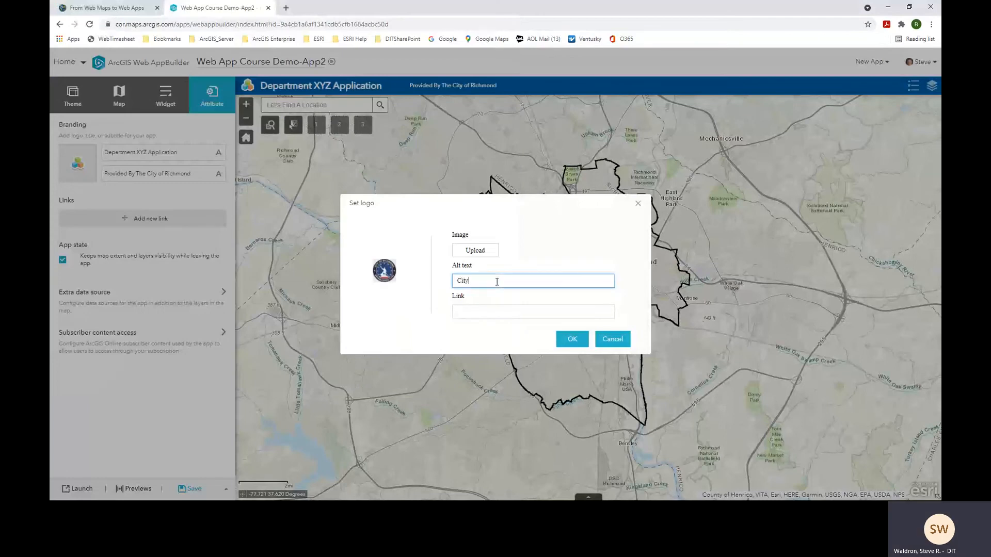
pyautogui.write('hmond')
pyautogui.click(558, 312)
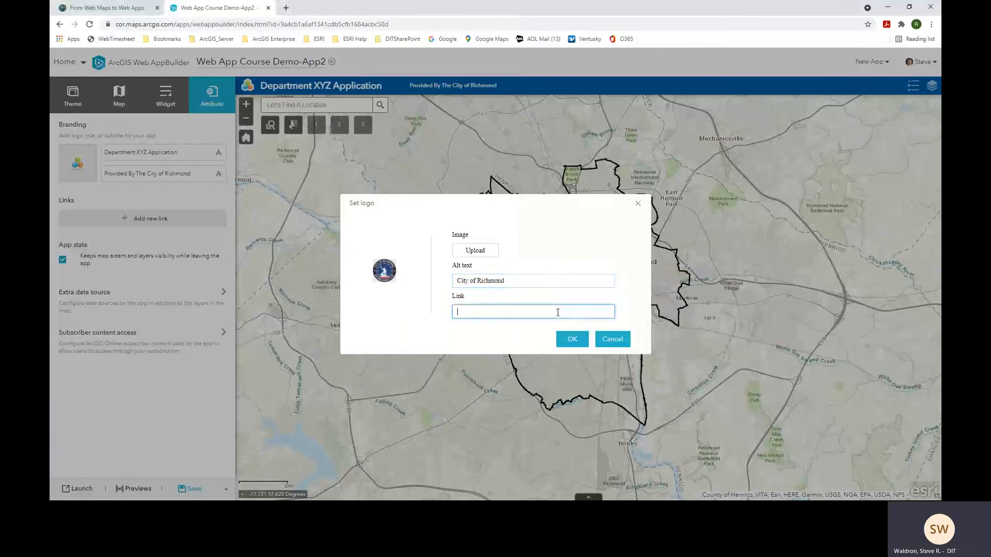
pyautogui.write('https://www.rva.gov')
pyautogui.click(573, 345)
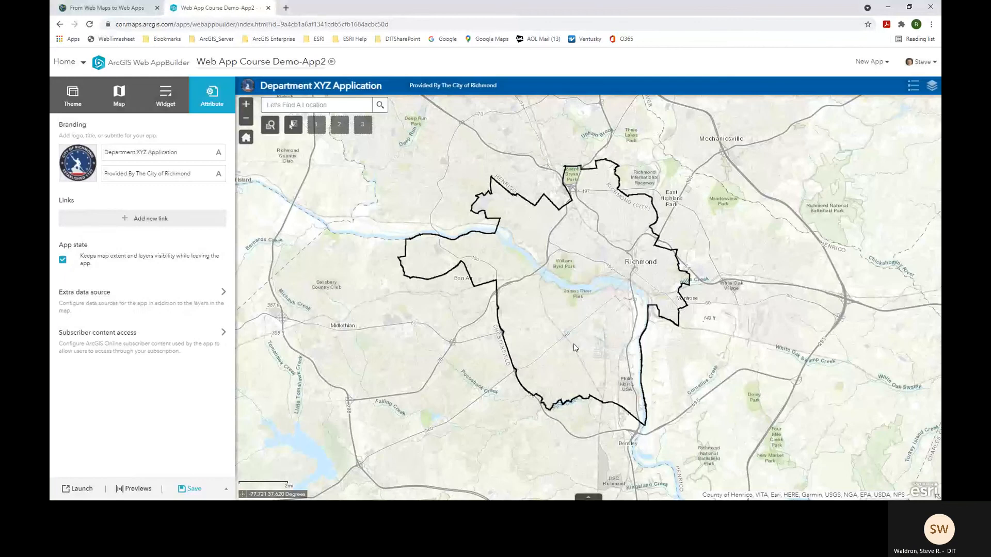
# - Save and launch the app, check the header logo opens rva.gov, then close both tabs
pyautogui.click(194, 489)
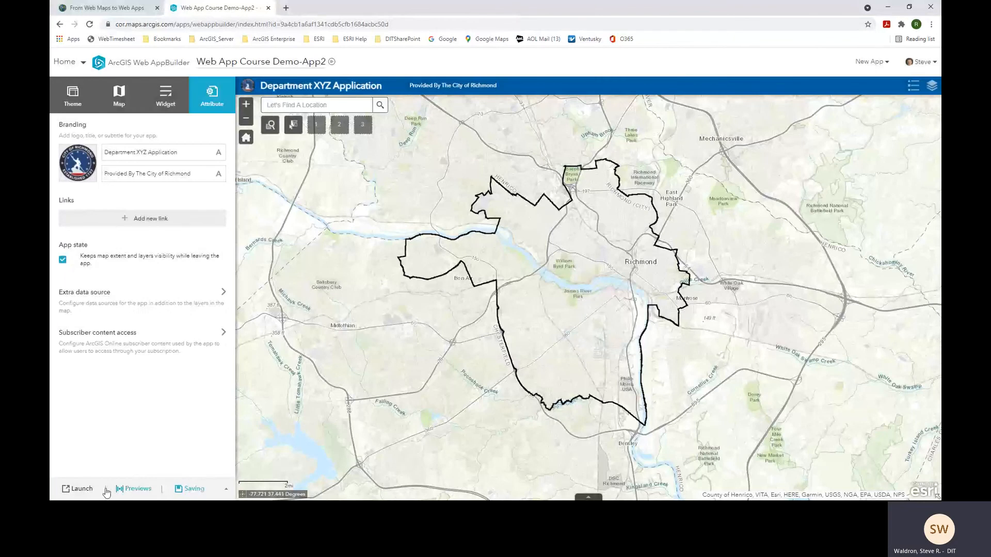
pyautogui.click(83, 489)
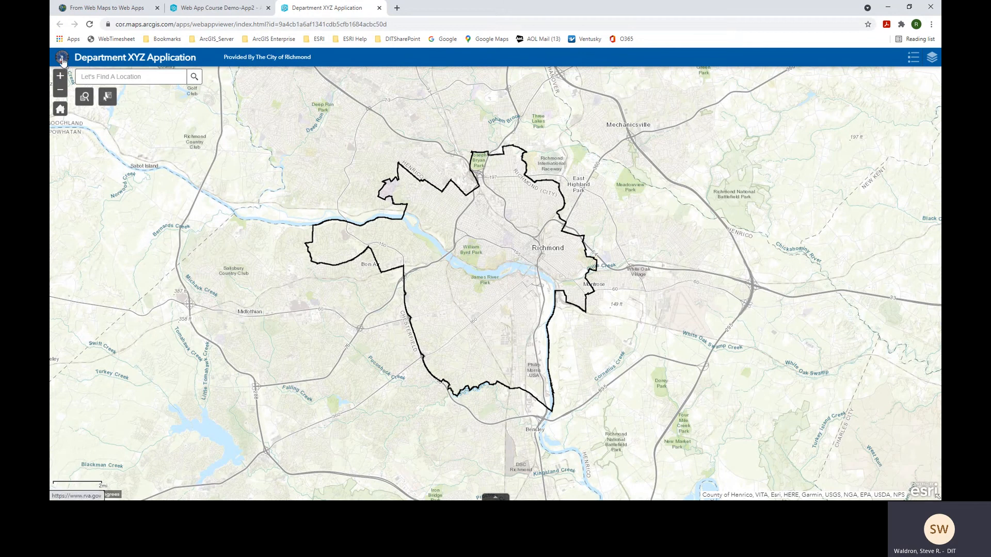
pyautogui.click(62, 59)
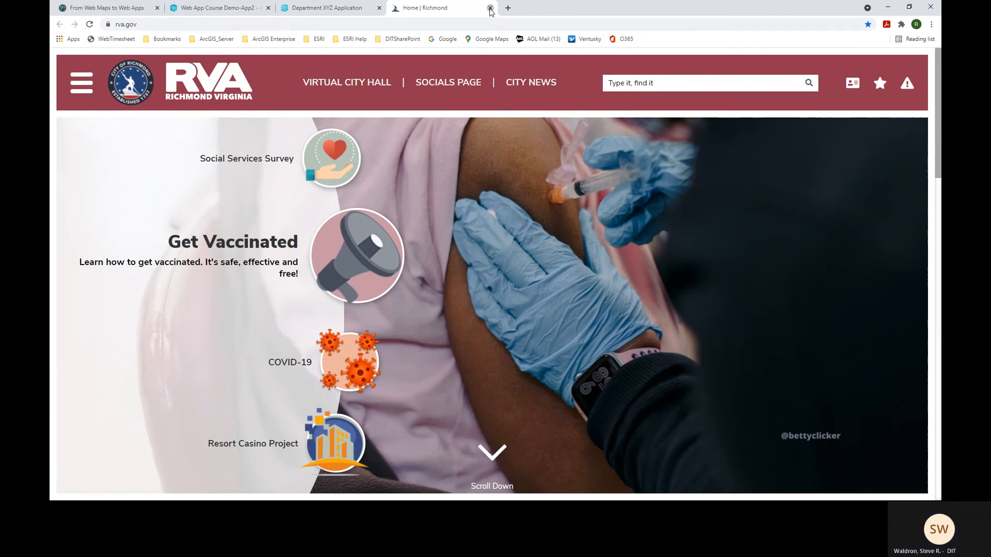
pyautogui.click(490, 9)
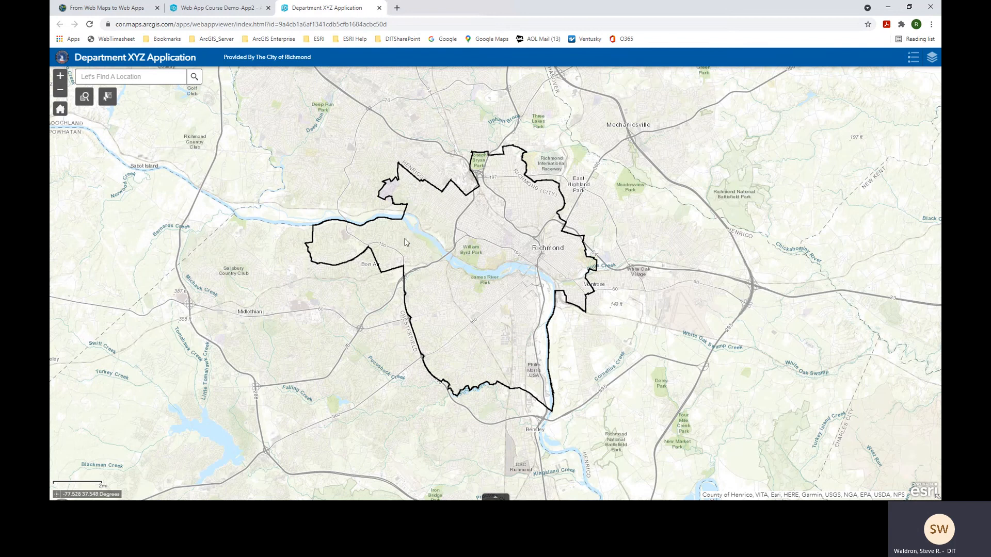
pyautogui.click(379, 8)
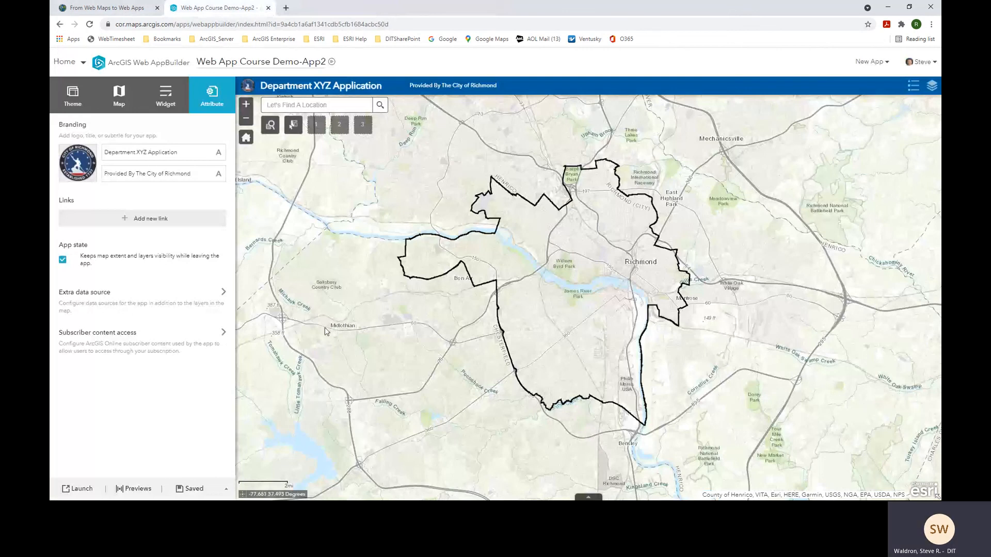
# - Go to the My Content page from the Home menu
pyautogui.click(82, 64)
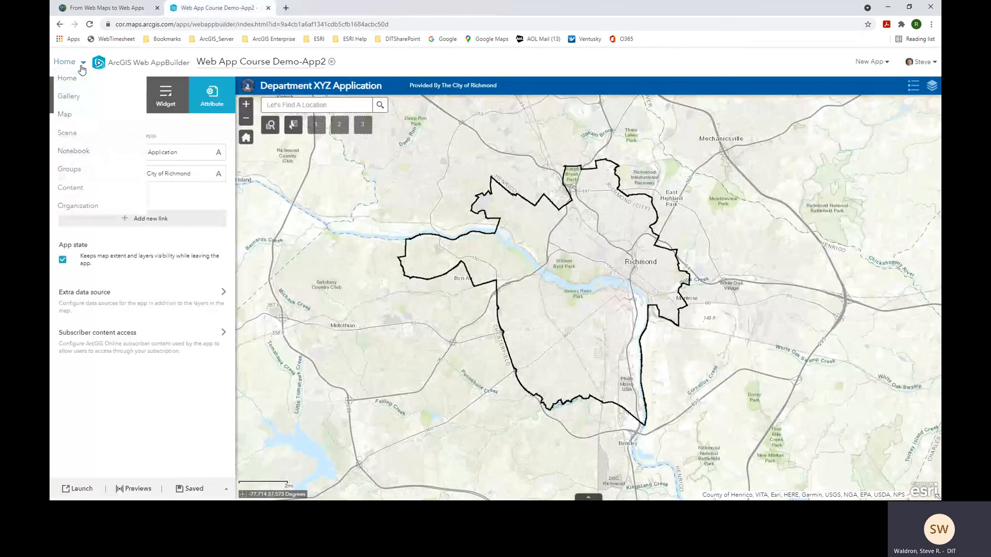
pyautogui.click(79, 188)
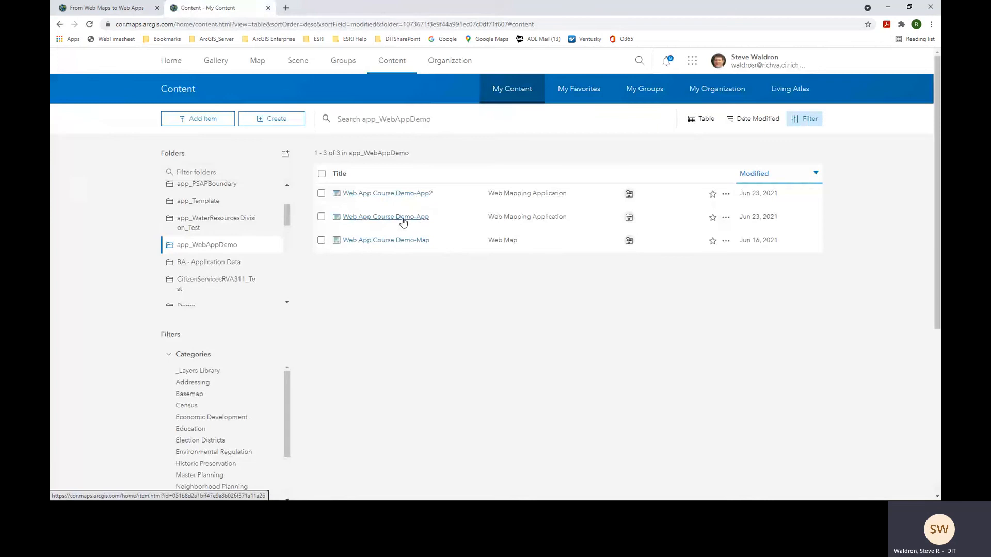
# - Return to the From Web Maps to Web Apps story map and page through slides 17, 18 and 19
pyautogui.click(114, 9)
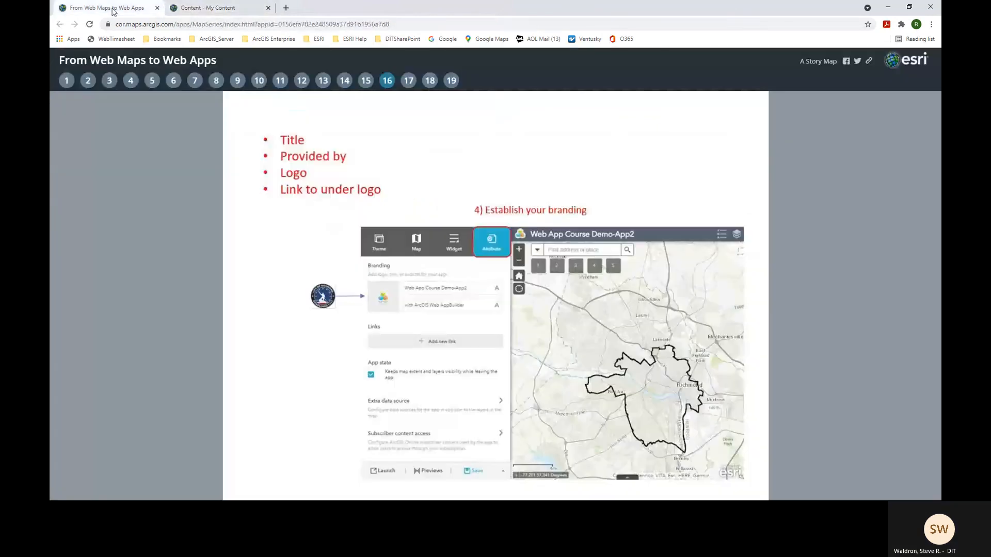
pyautogui.click(408, 82)
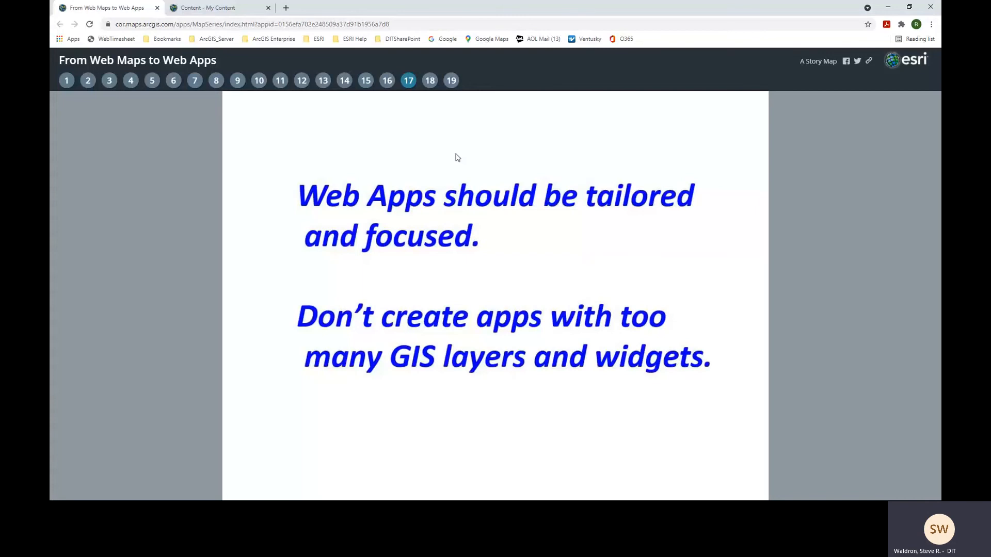
pyautogui.click(431, 84)
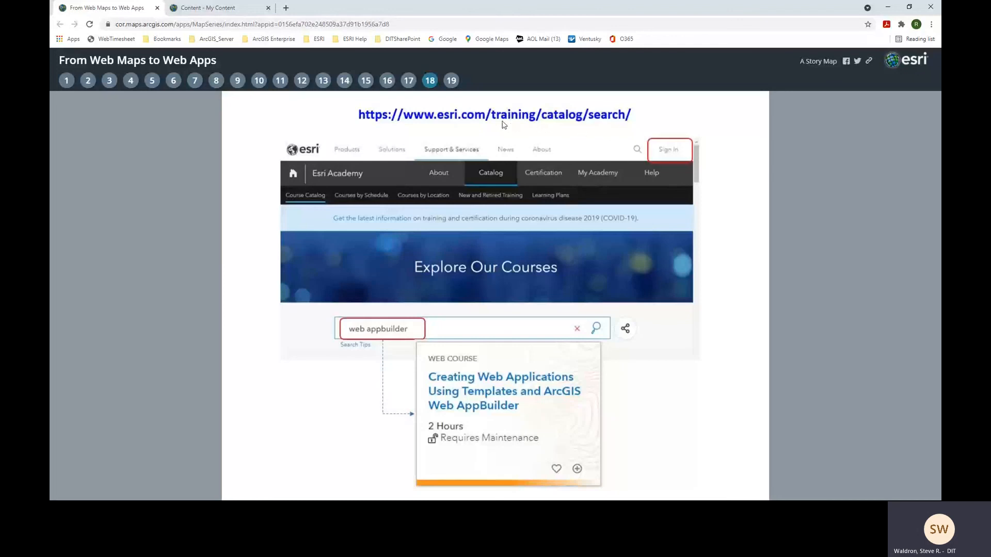
pyautogui.click(452, 83)
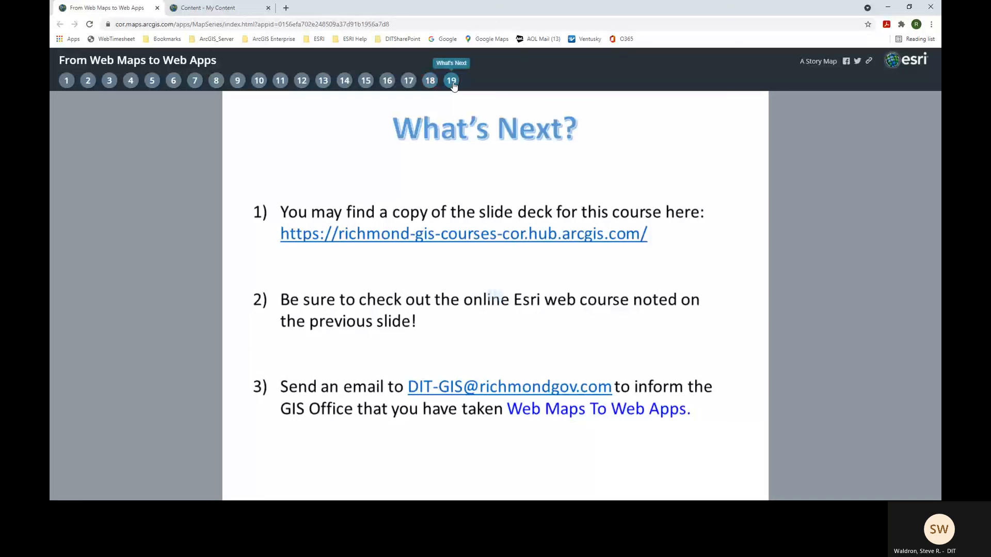